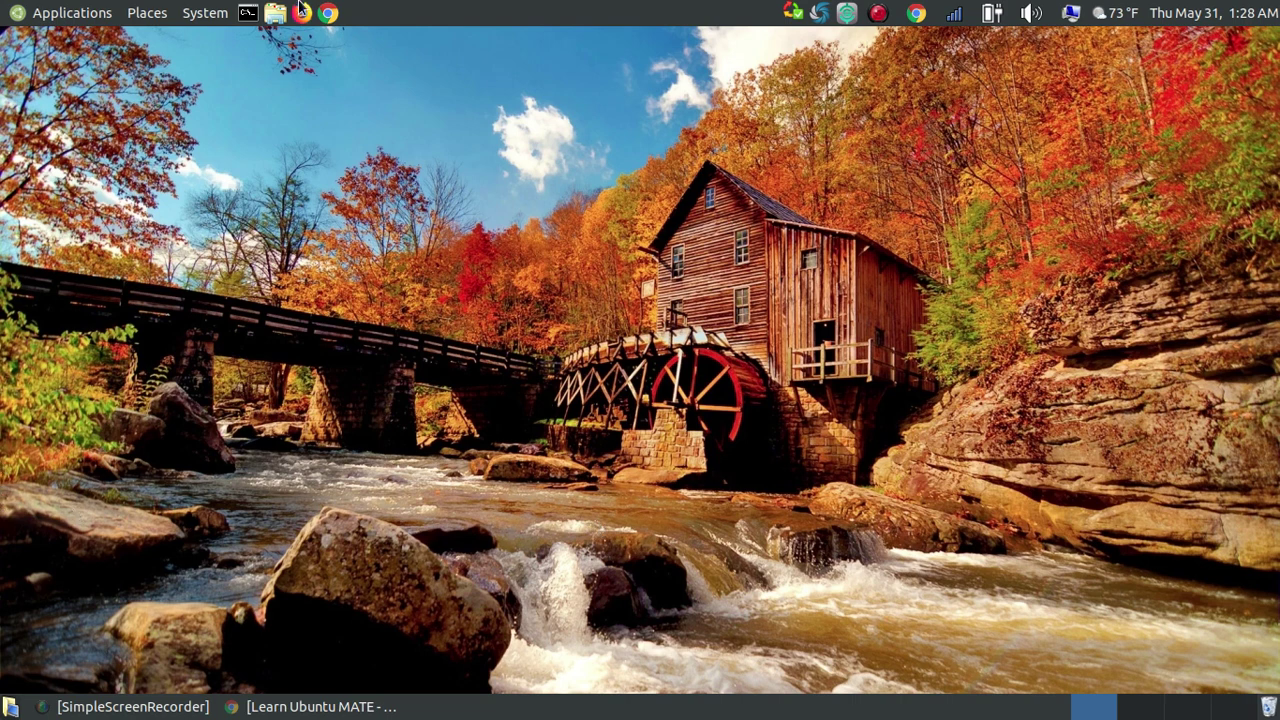
Open System Profiler and Benchmark on the computer summary and reposition its window slightly
{"action": "left_click", "coordinate": [55, 14]}
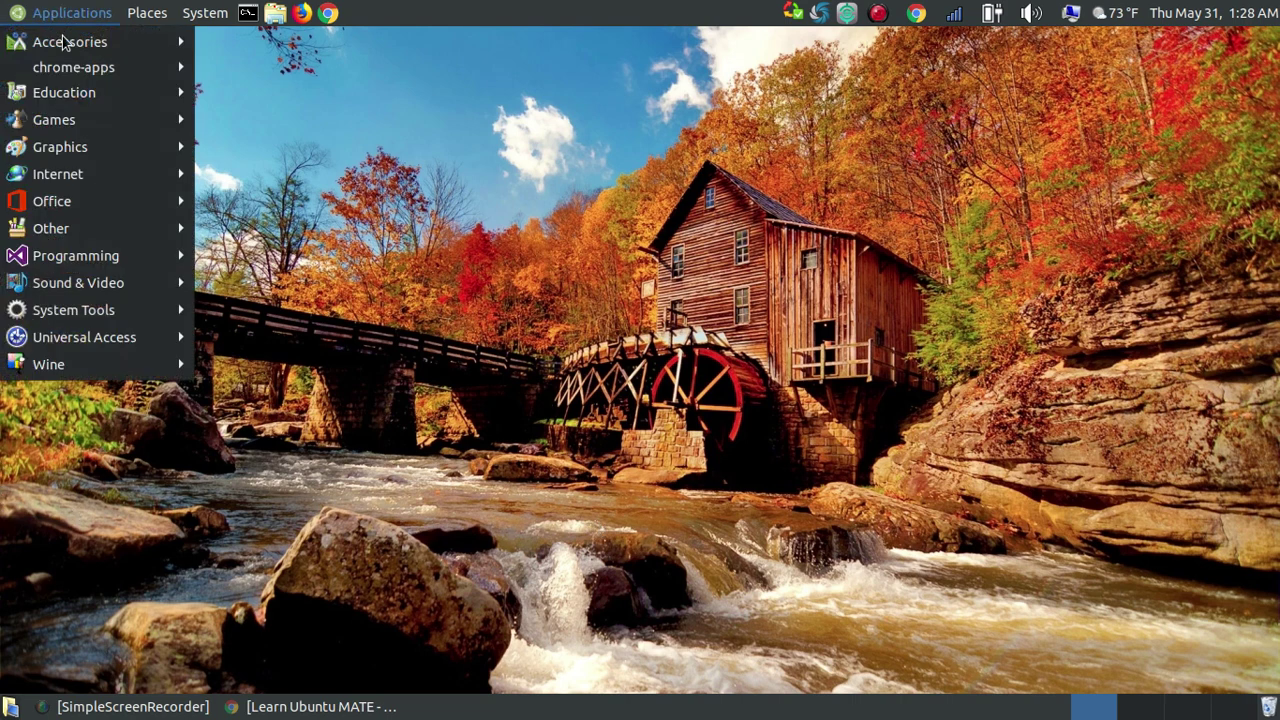
{"action": "mouse_move", "coordinate": [140, 315]}
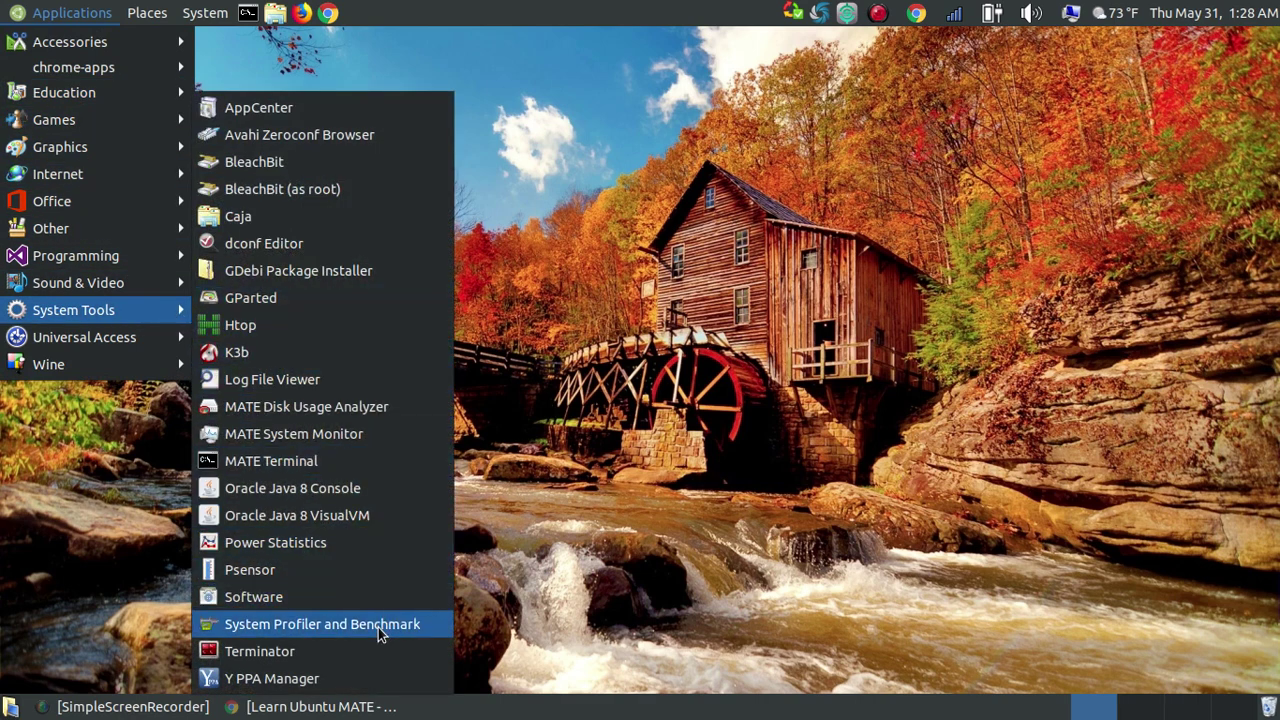
{"action": "left_click", "coordinate": [433, 625]}
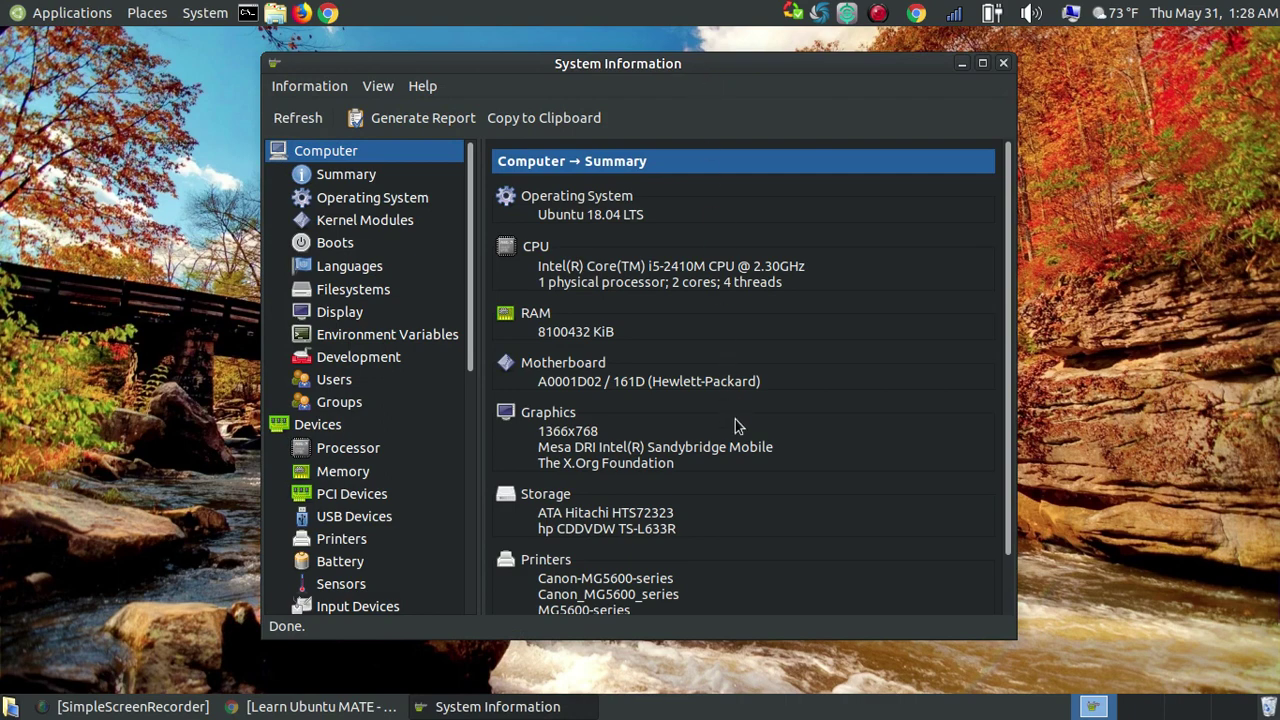
{"action": "mouse_move", "coordinate": [714, 67]}
{"action": "left_mouse_down"}
{"action": "mouse_move", "coordinate": [909, 139]}
{"action": "mouse_move", "coordinate": [730, 66]}
{"action": "left_mouse_up"}
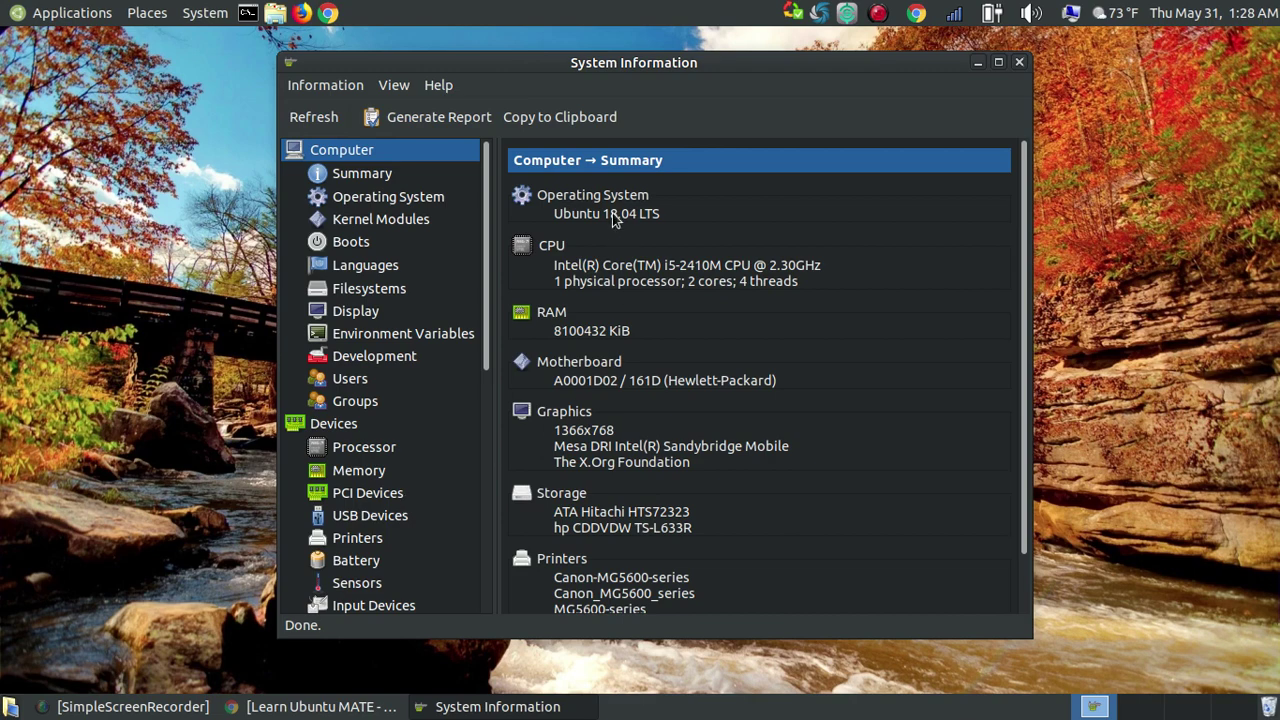
Examine the VGA compatible controller's details among the PCI devices, and close the system information window
{"action": "left_click", "coordinate": [365, 495]}
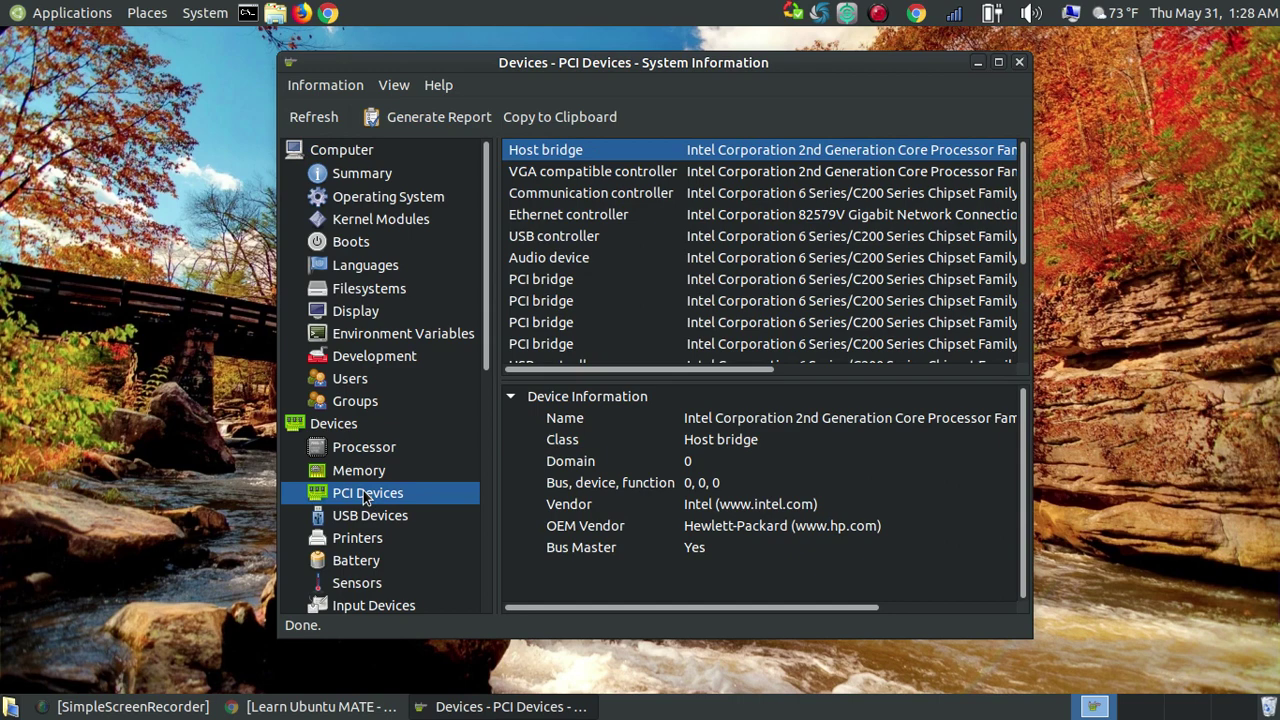
{"action": "left_click", "coordinate": [604, 178]}
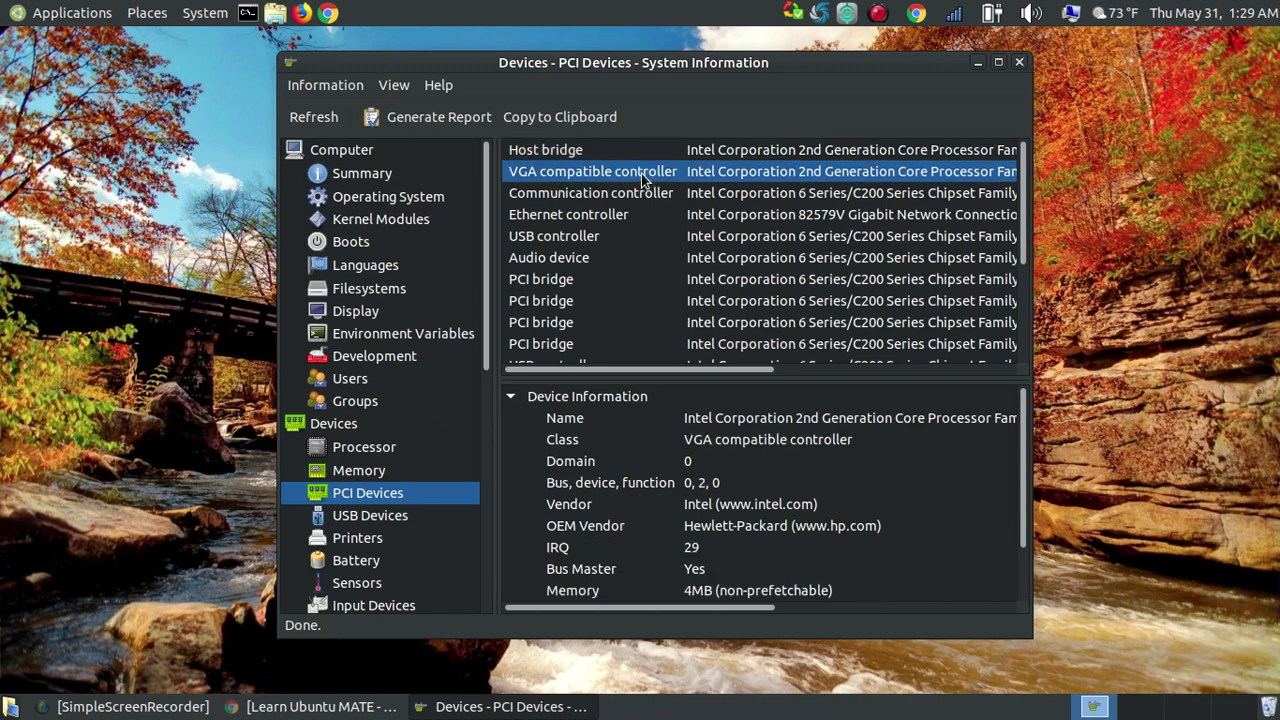
{"action": "mouse_move", "coordinate": [651, 373]}
{"action": "left_mouse_down"}
{"action": "mouse_move", "coordinate": [827, 369]}
{"action": "mouse_move", "coordinate": [636, 370]}
{"action": "left_mouse_up"}
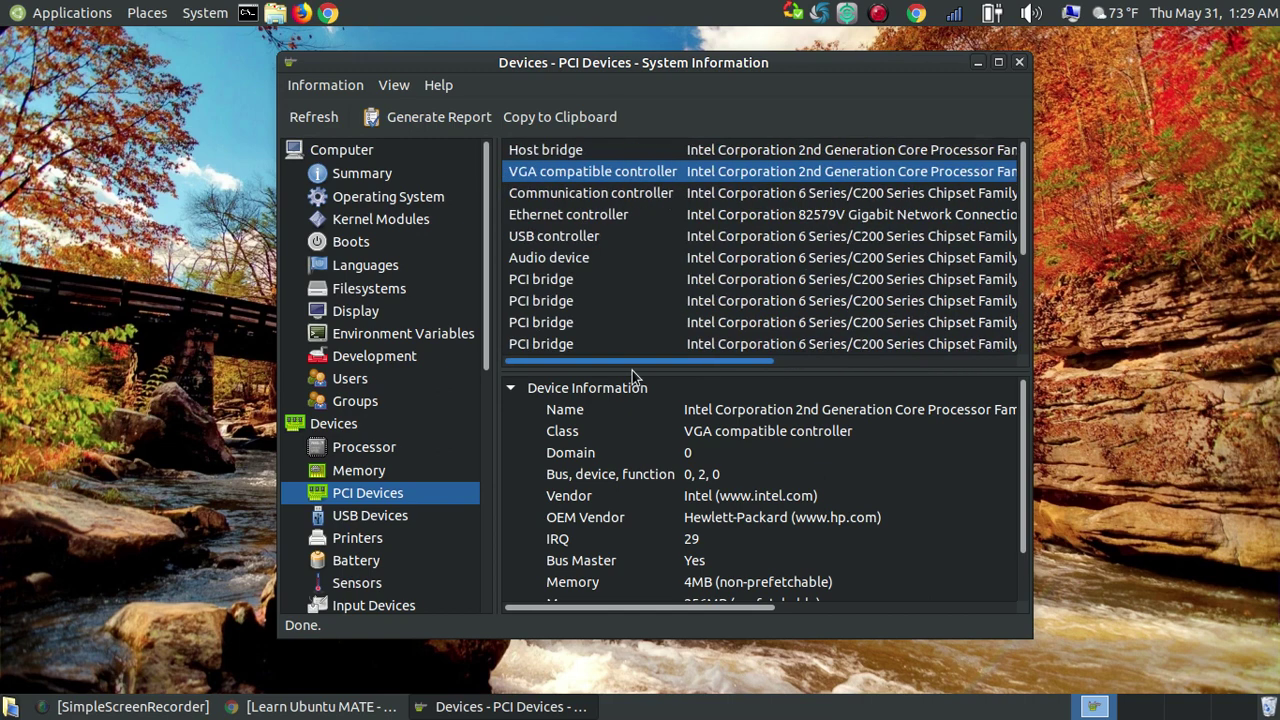
{"action": "mouse_move", "coordinate": [655, 614]}
{"action": "left_mouse_down"}
{"action": "mouse_move", "coordinate": [903, 614]}
{"action": "mouse_move", "coordinate": [766, 624]}
{"action": "mouse_move", "coordinate": [675, 610]}
{"action": "left_mouse_up"}
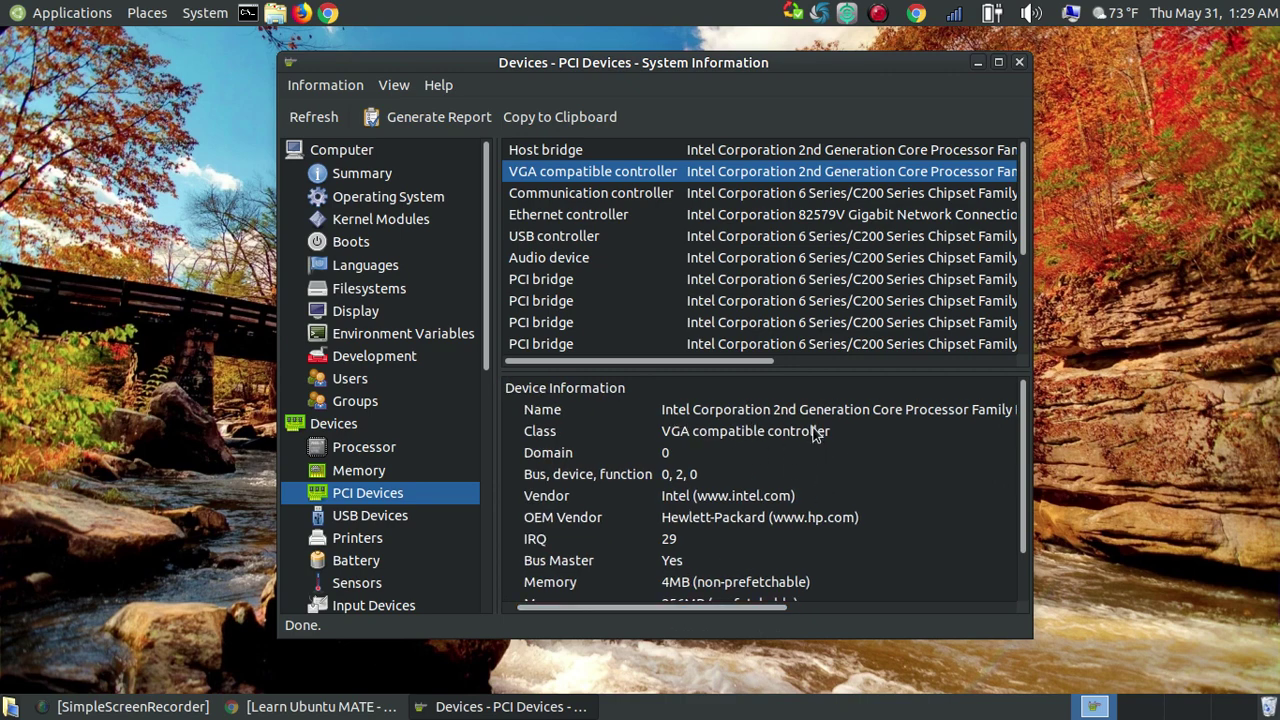
{"action": "left_click_drag", "start_coordinate": [724, 613], "coordinate": [685, 608]}
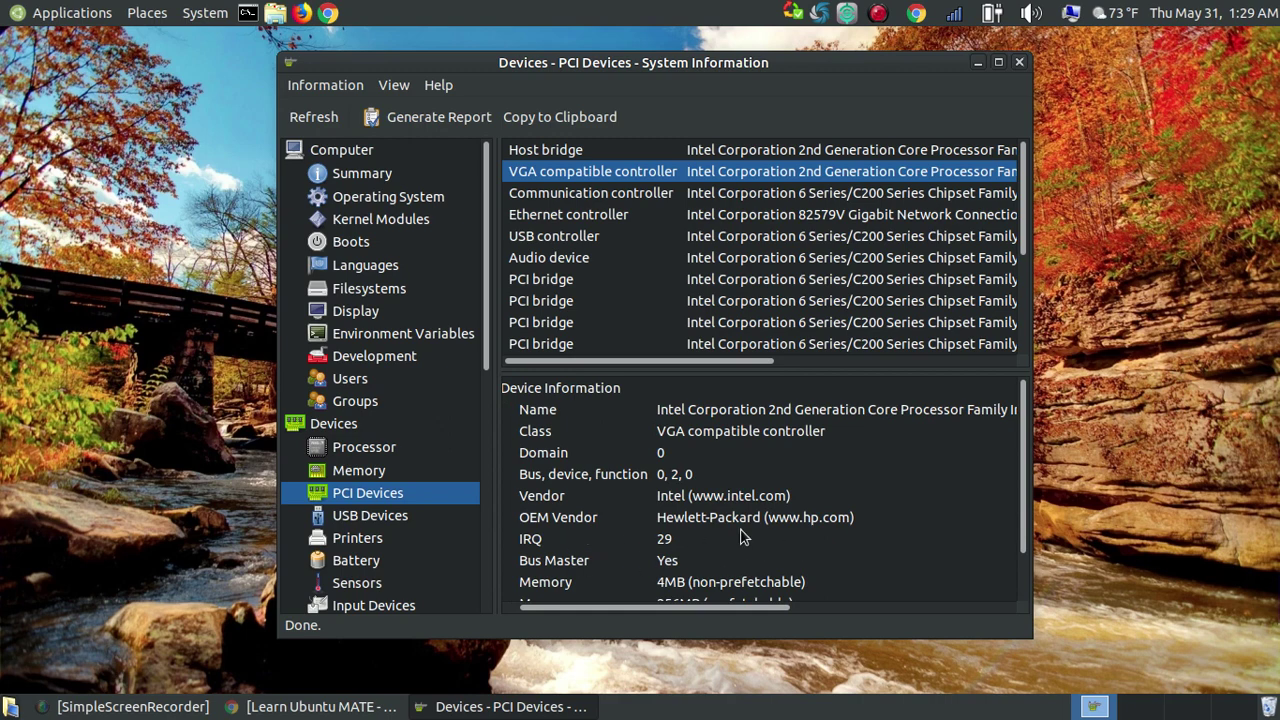
{"action": "left_click", "coordinate": [1017, 64]}
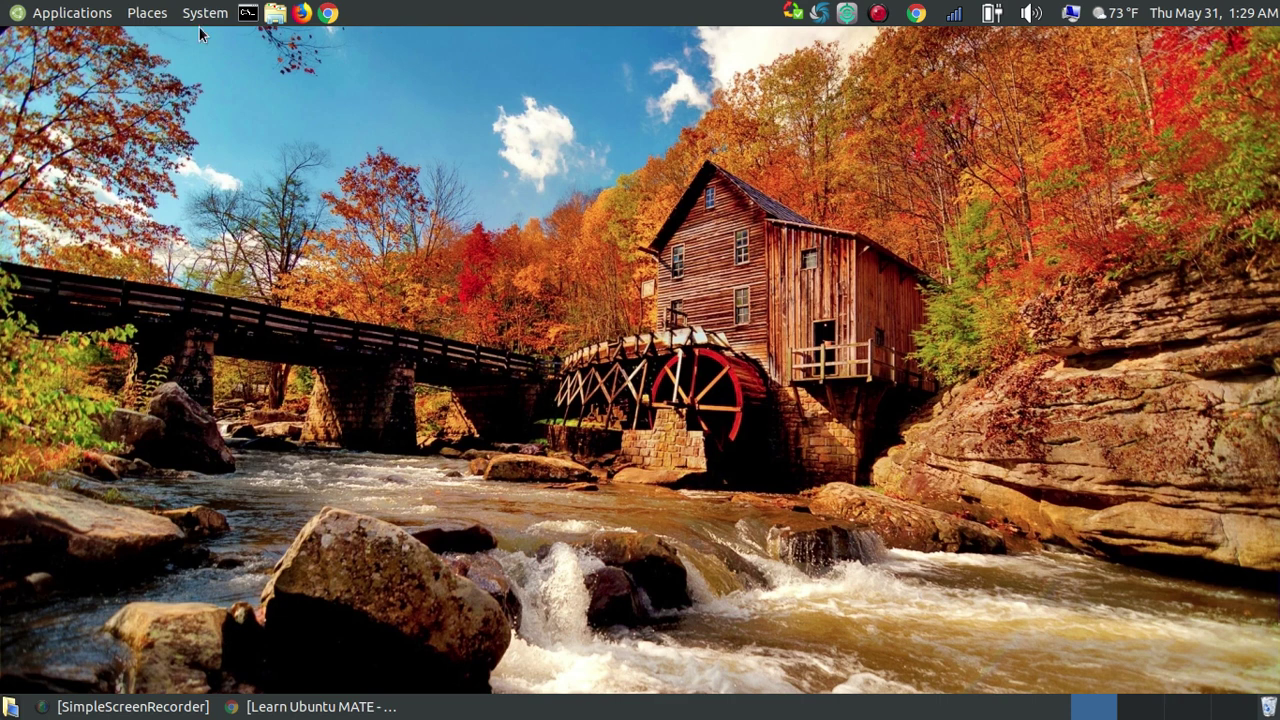
Run inxi -G in MATE Terminal and highlight the graphics driver name in its output
{"action": "left_click", "coordinate": [14, 16]}
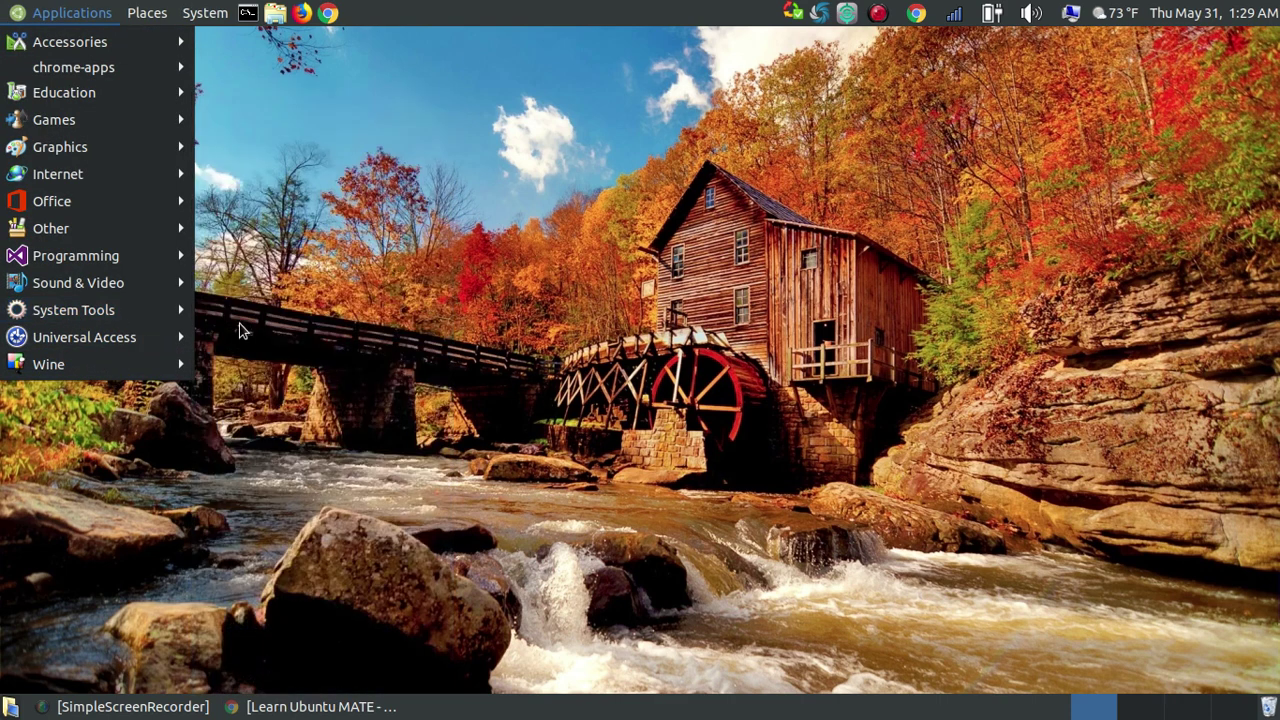
{"action": "mouse_move", "coordinate": [150, 311]}
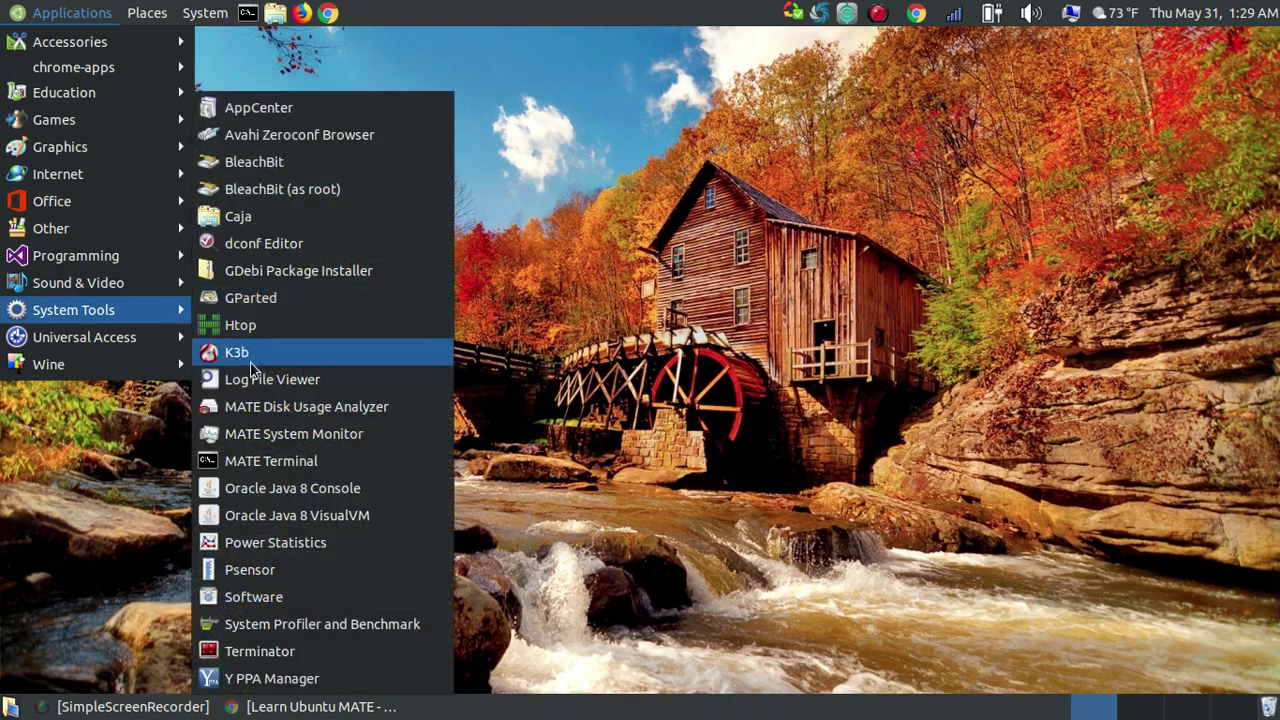
{"action": "left_click", "coordinate": [314, 461]}
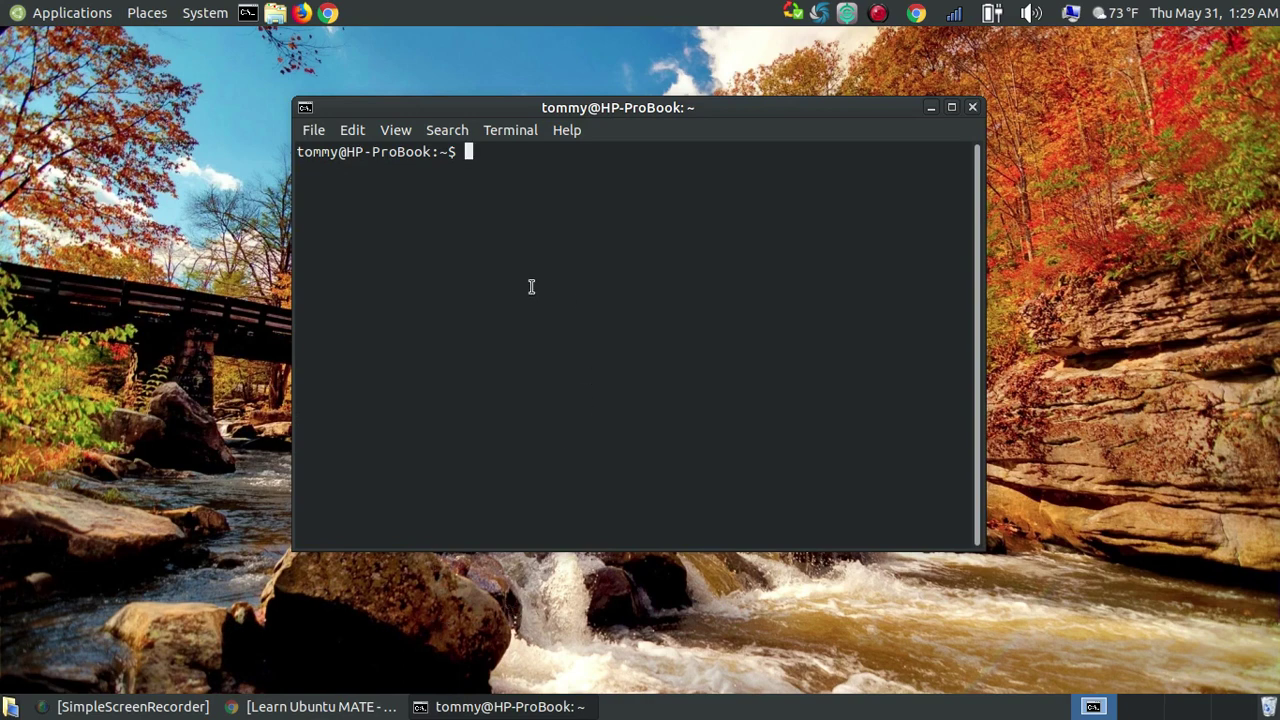
{"action": "type", "text": "inxi"}
{"action": "type", "text": "-G"}
{"action": "key", "text": "Return"}
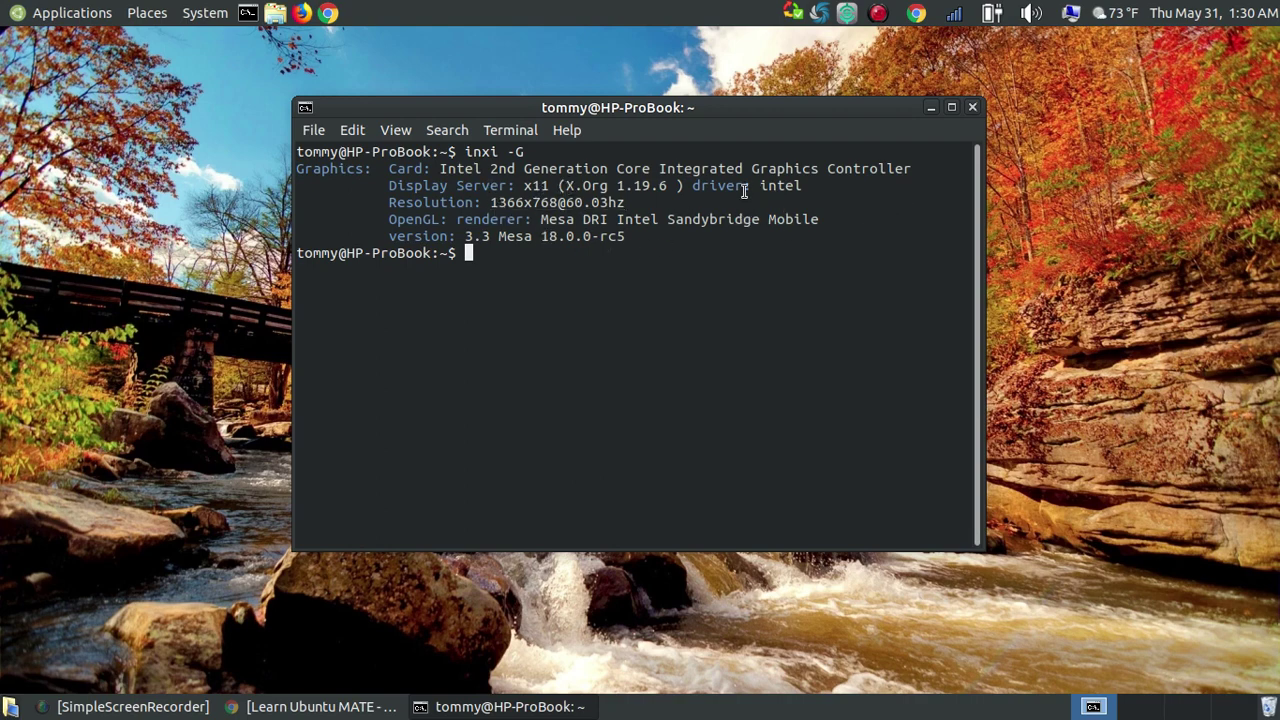
{"action": "left_click_drag", "start_coordinate": [806, 185], "coordinate": [760, 181]}
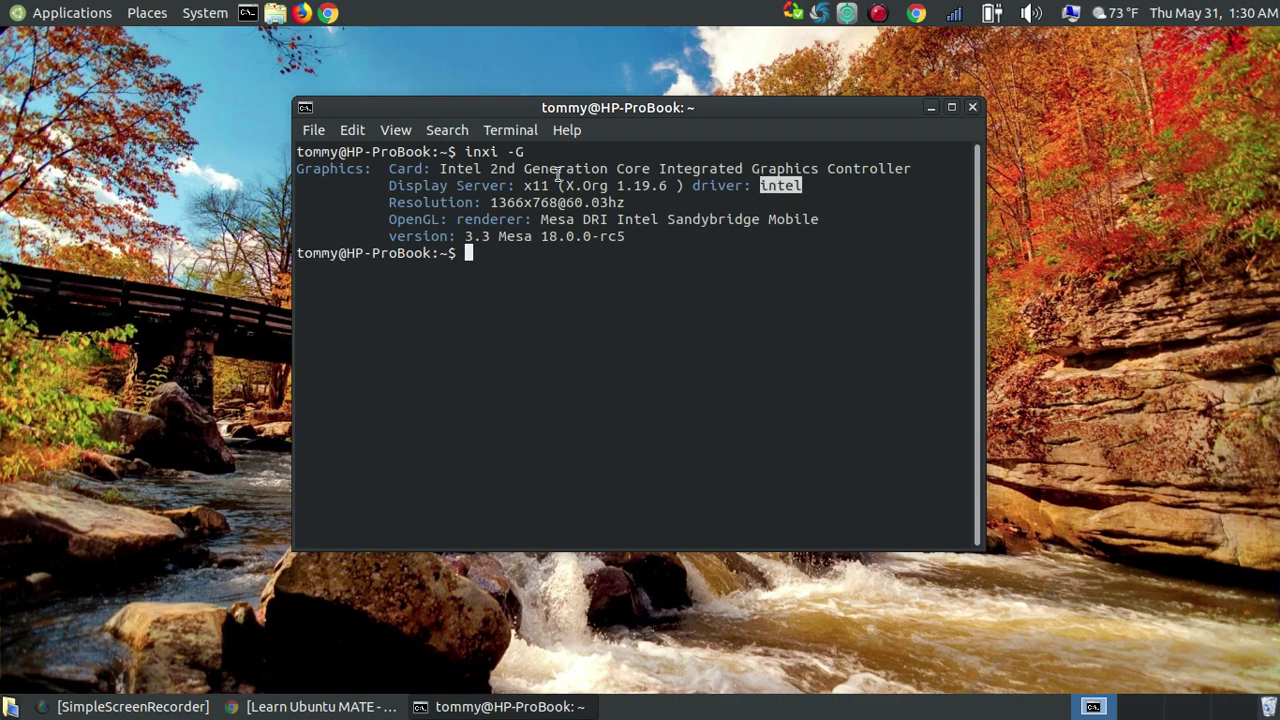
{"action": "left_click", "coordinate": [822, 204]}
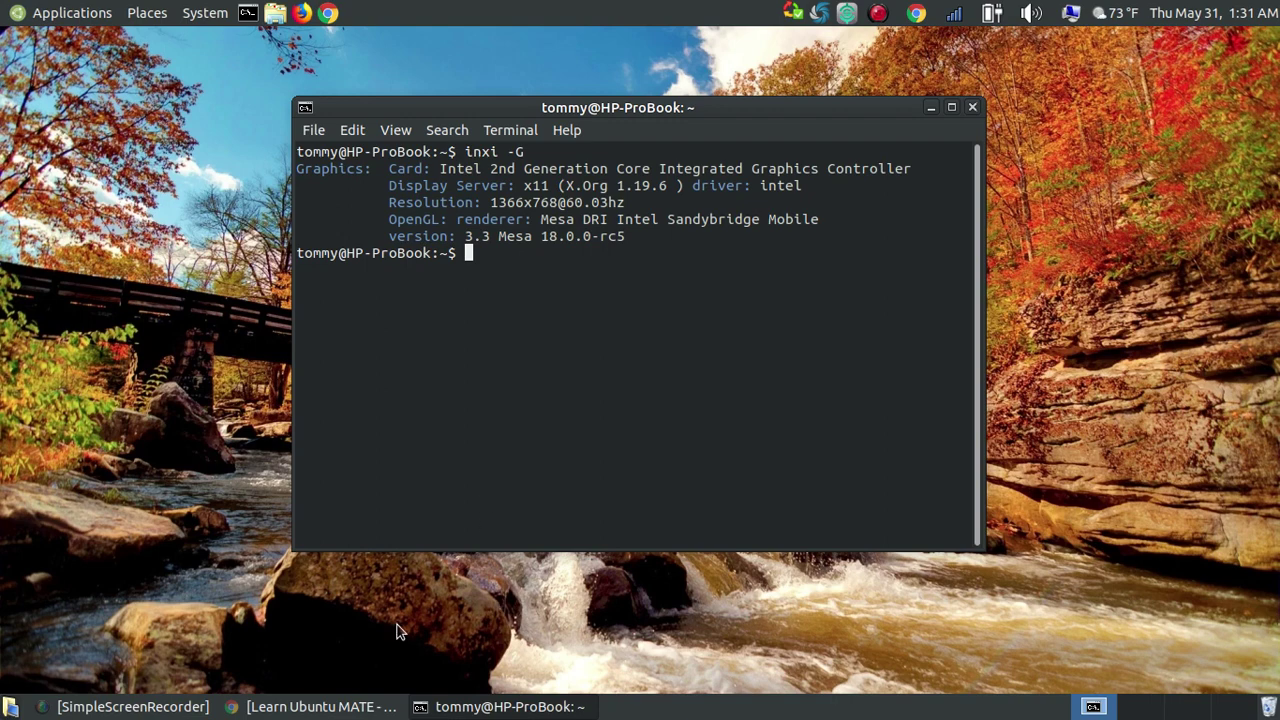
Switch to Chrome and open the Learn Ubuntu MATE page "Screen Tearing on Intel Graphics" at the tearing example image
{"action": "left_click", "coordinate": [321, 706]}
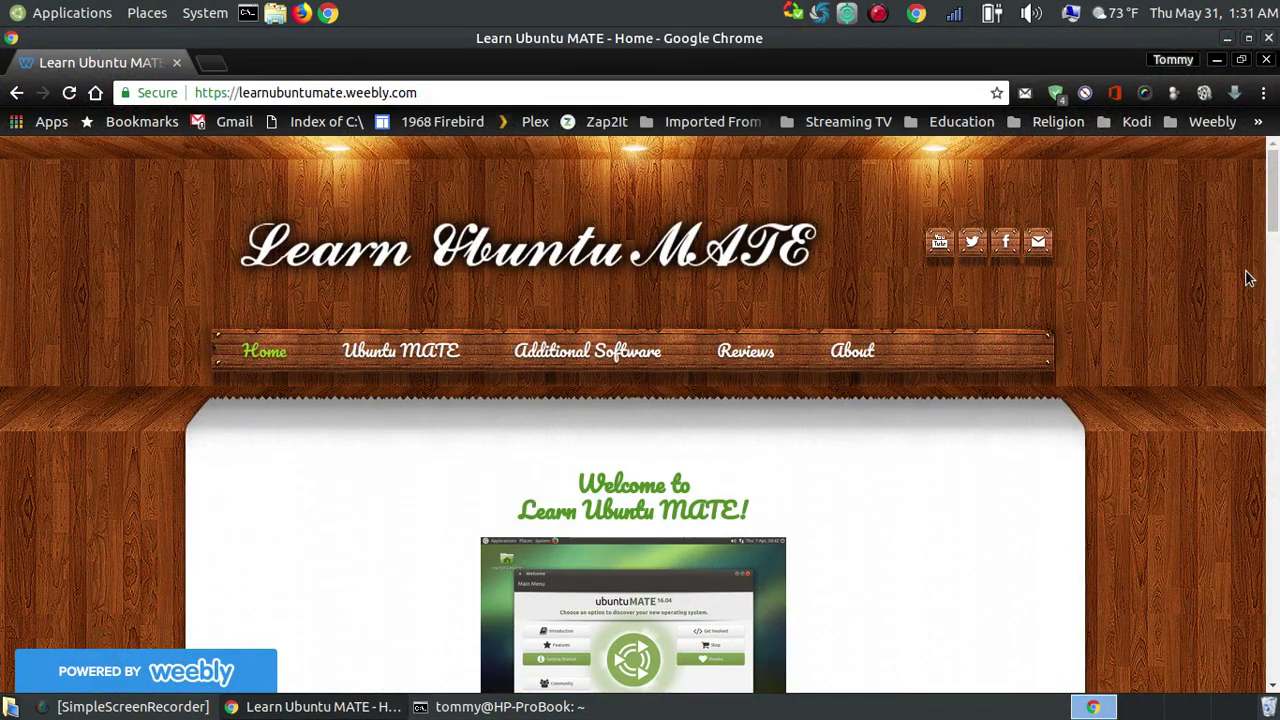
{"action": "scroll", "coordinate": [1250, 280], "scroll_direction": "down", "scroll_amount": 1}
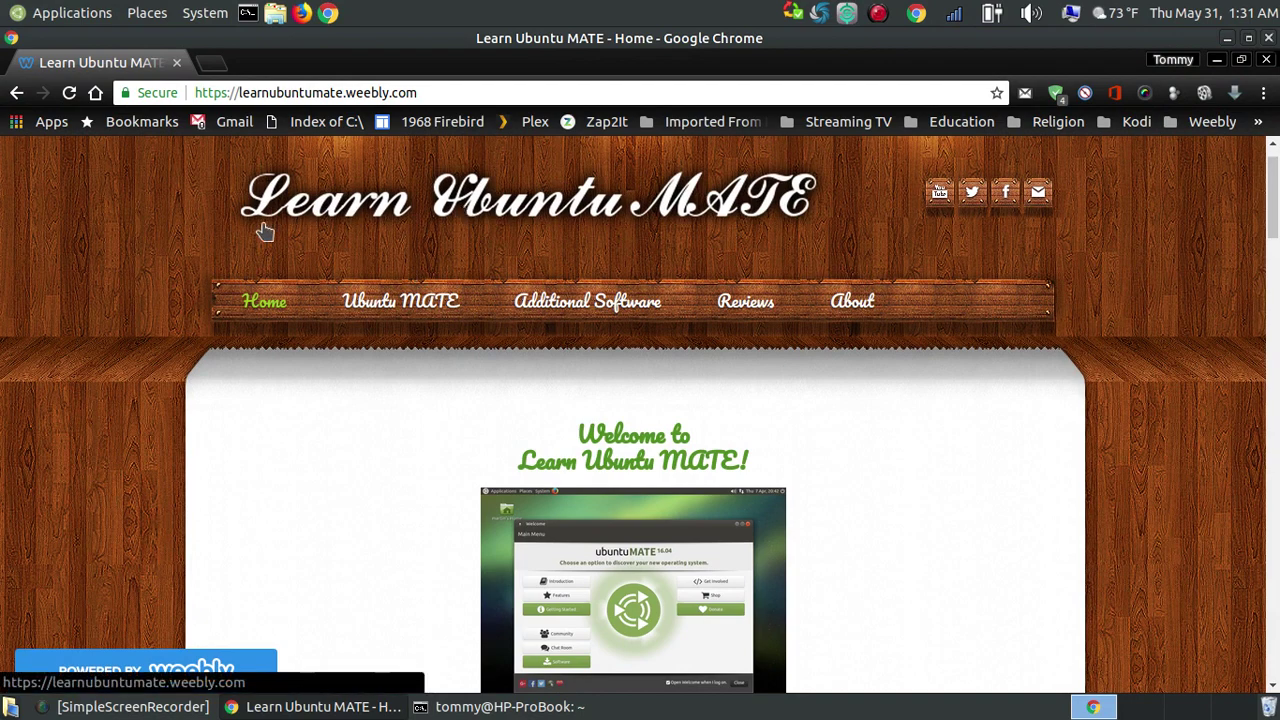
{"action": "mouse_move", "coordinate": [272, 308]}
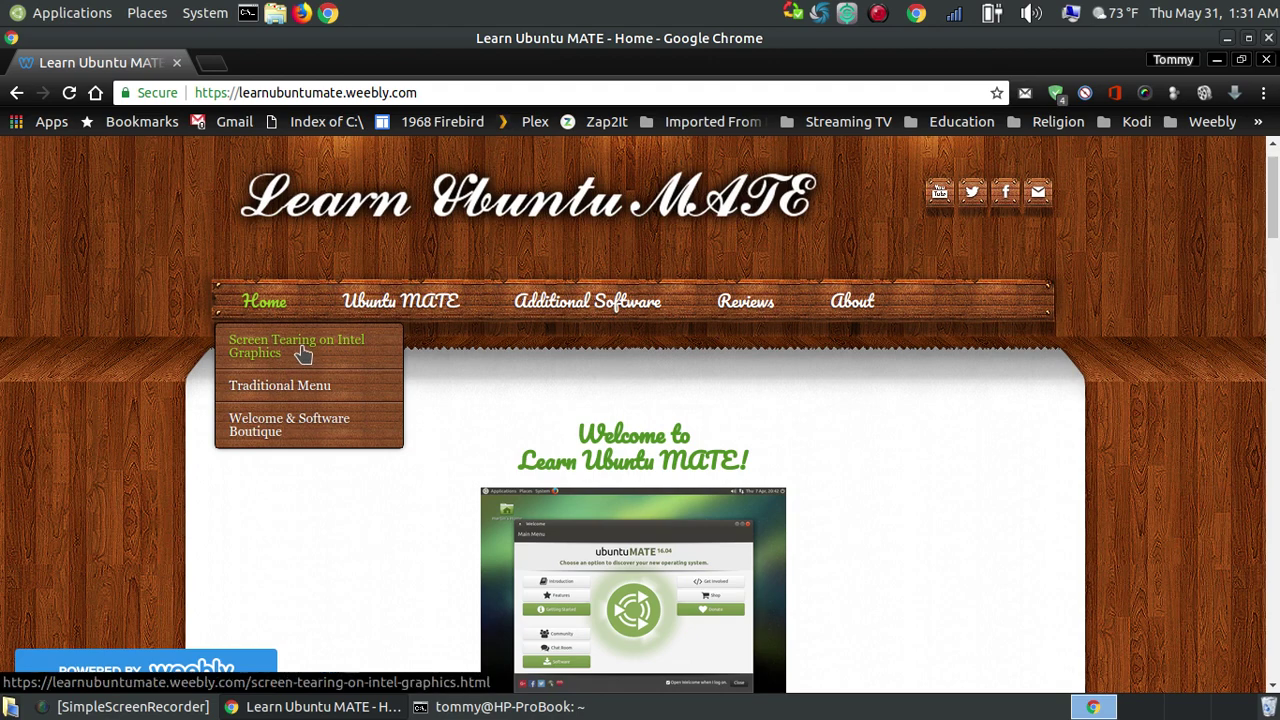
{"action": "left_click", "coordinate": [301, 347]}
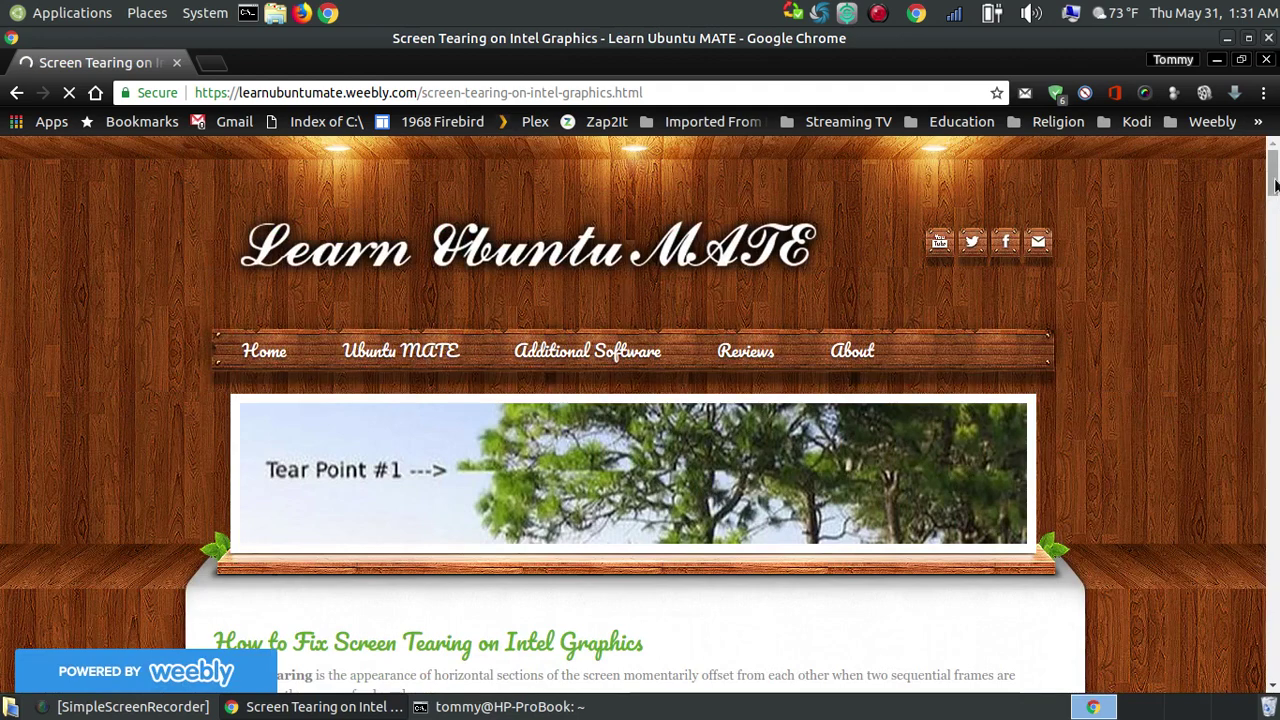
{"action": "left_click_drag", "start_coordinate": [1273, 183], "coordinate": [1275, 228]}
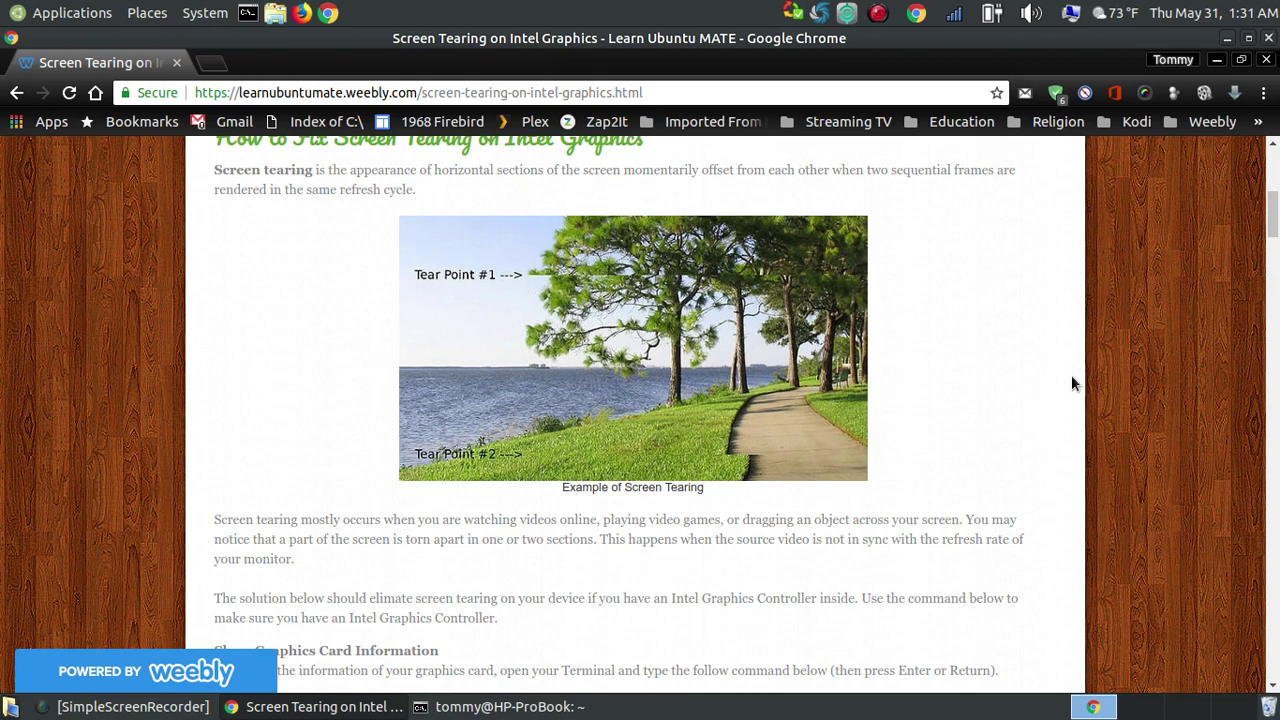
{"action": "scroll", "coordinate": [1071, 383], "scroll_direction": "down", "scroll_amount": 1}
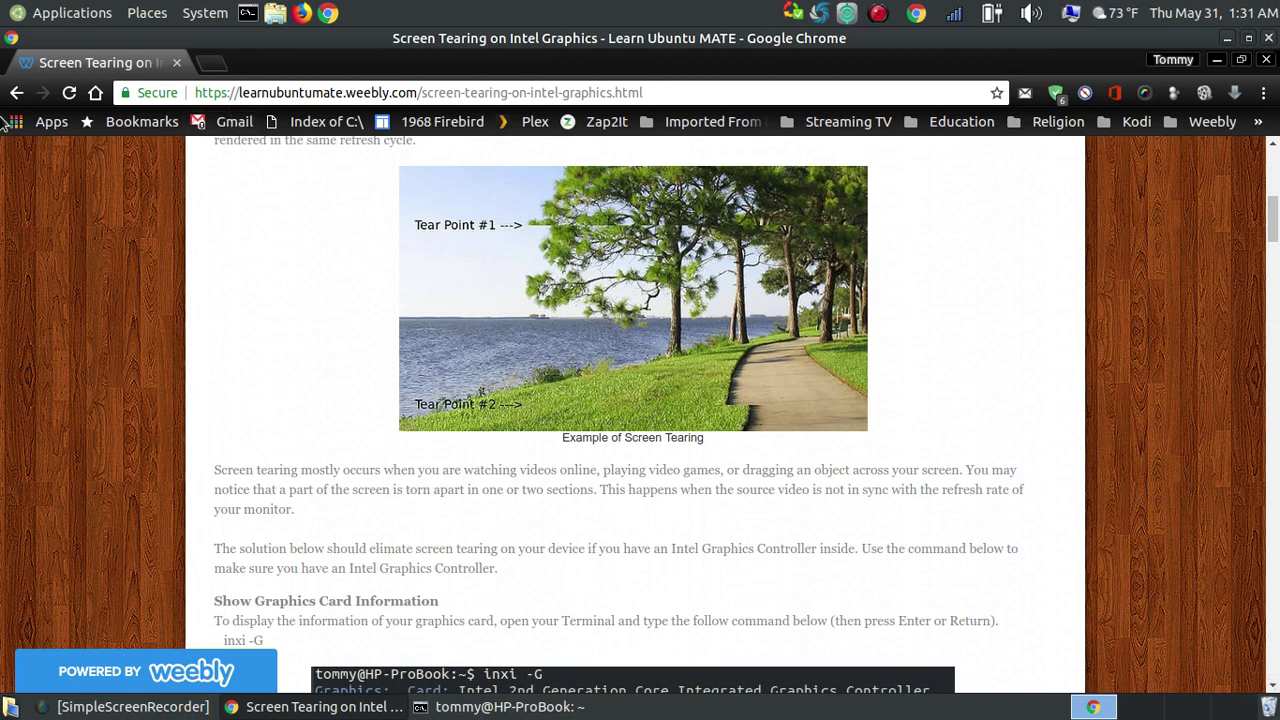
Move the unmaximized browser window around the desktop and return it to full size
{"action": "left_click", "coordinate": [24, 12]}
{"action": "mouse_move", "coordinate": [205, 12]}
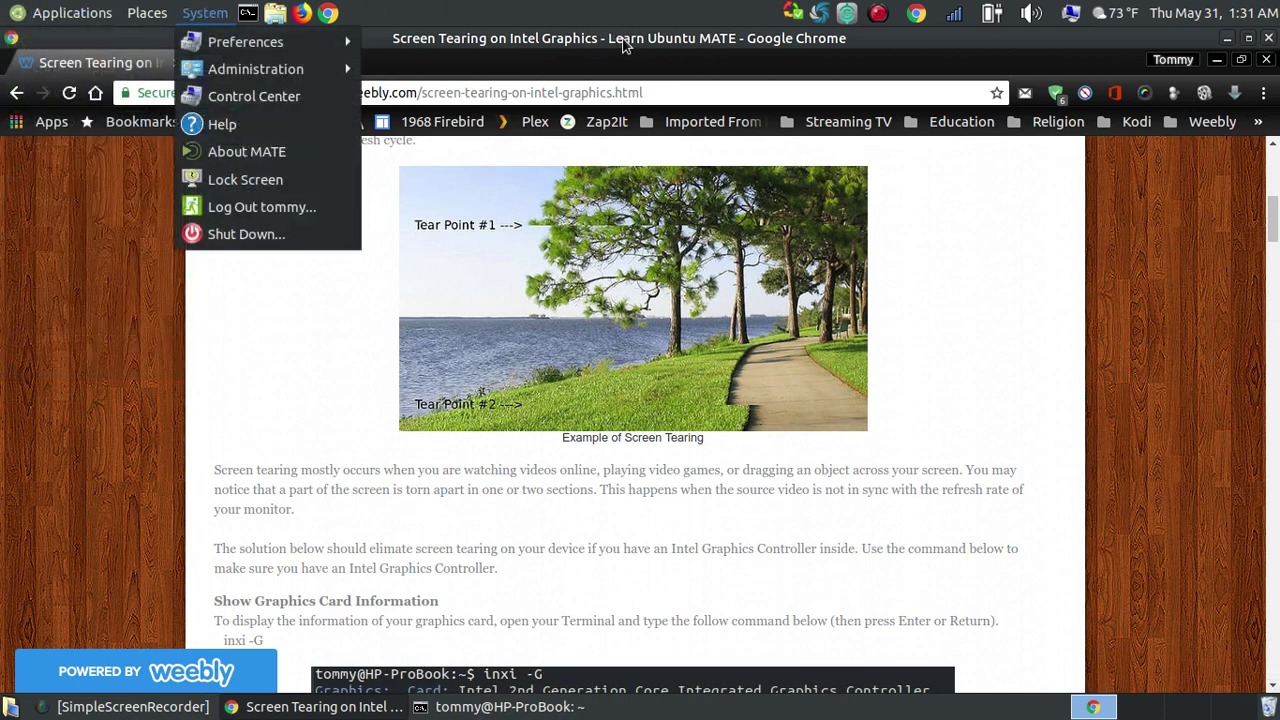
{"action": "left_click", "coordinate": [626, 45]}
{"action": "left_click", "coordinate": [1249, 40]}
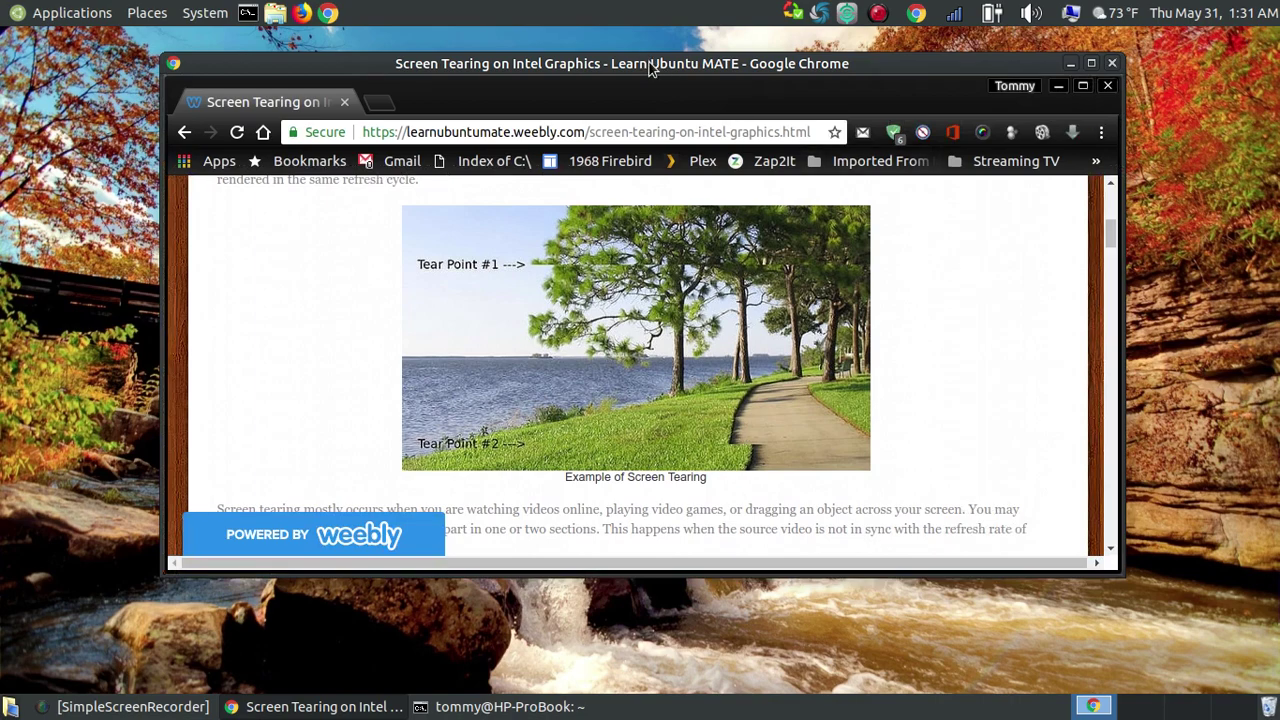
{"action": "left_click_drag", "start_coordinate": [648, 67], "coordinate": [609, 103]}
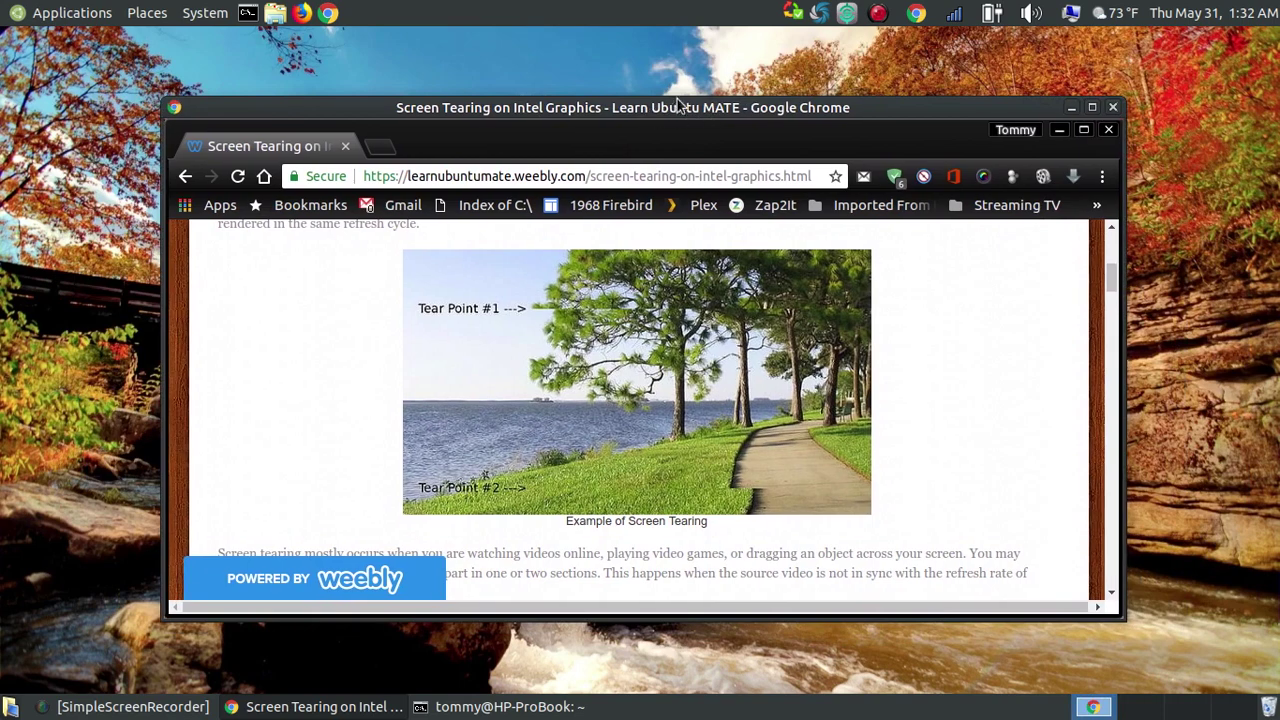
{"action": "left_click", "coordinate": [1093, 108]}
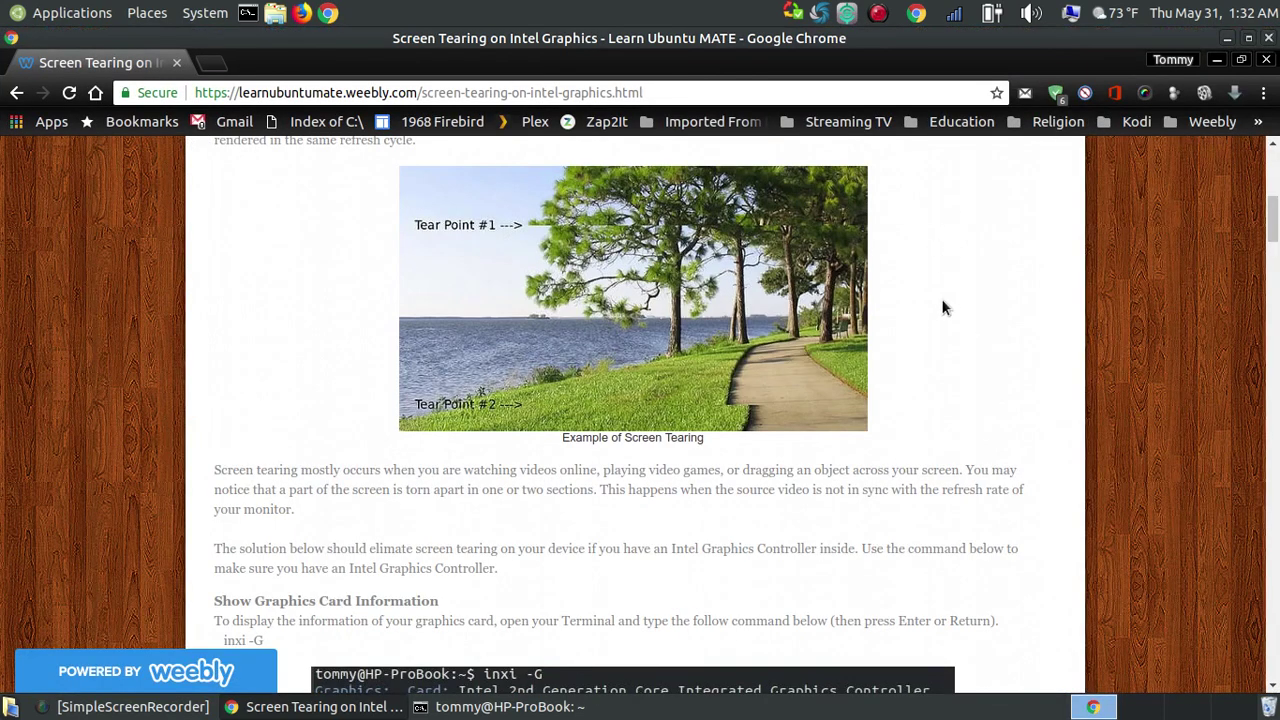
Read the page's instructions on showing graphics card information, installing nano and creating the 20-intel.conf file
{"action": "scroll", "coordinate": [917, 327], "scroll_direction": "down", "scroll_amount": 5}
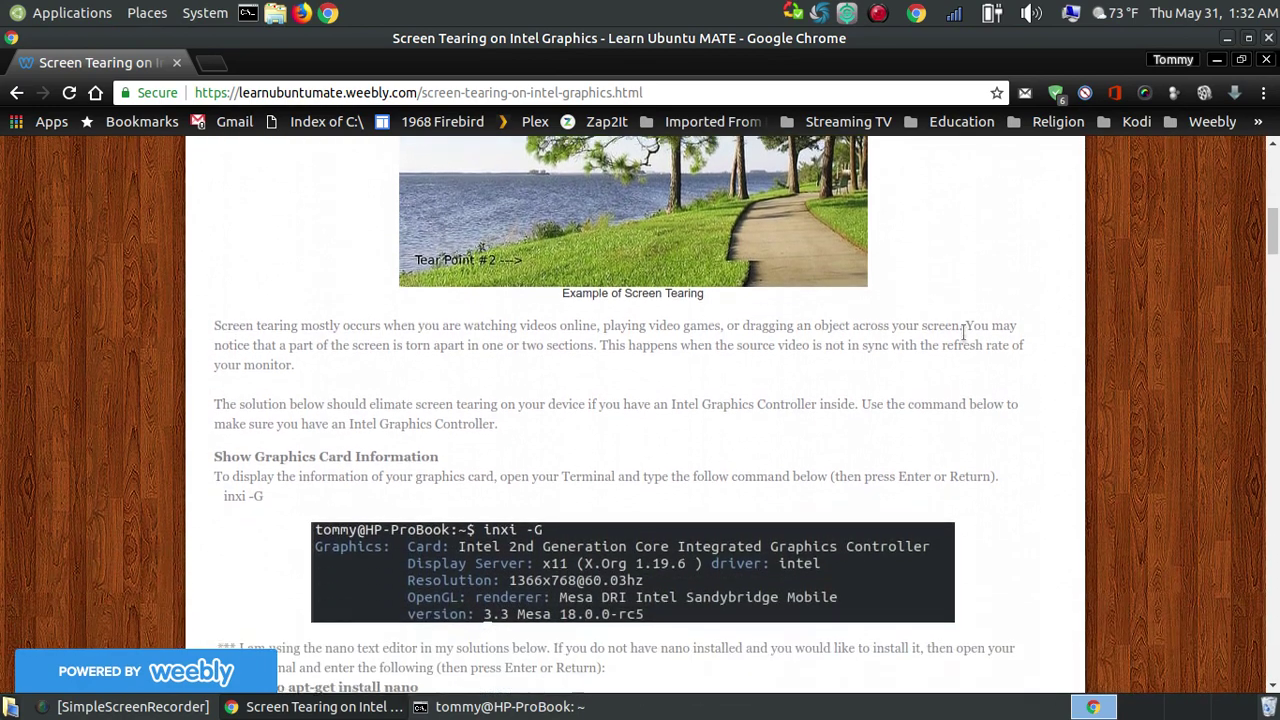
{"action": "scroll", "coordinate": [975, 348], "scroll_direction": "down", "scroll_amount": 3}
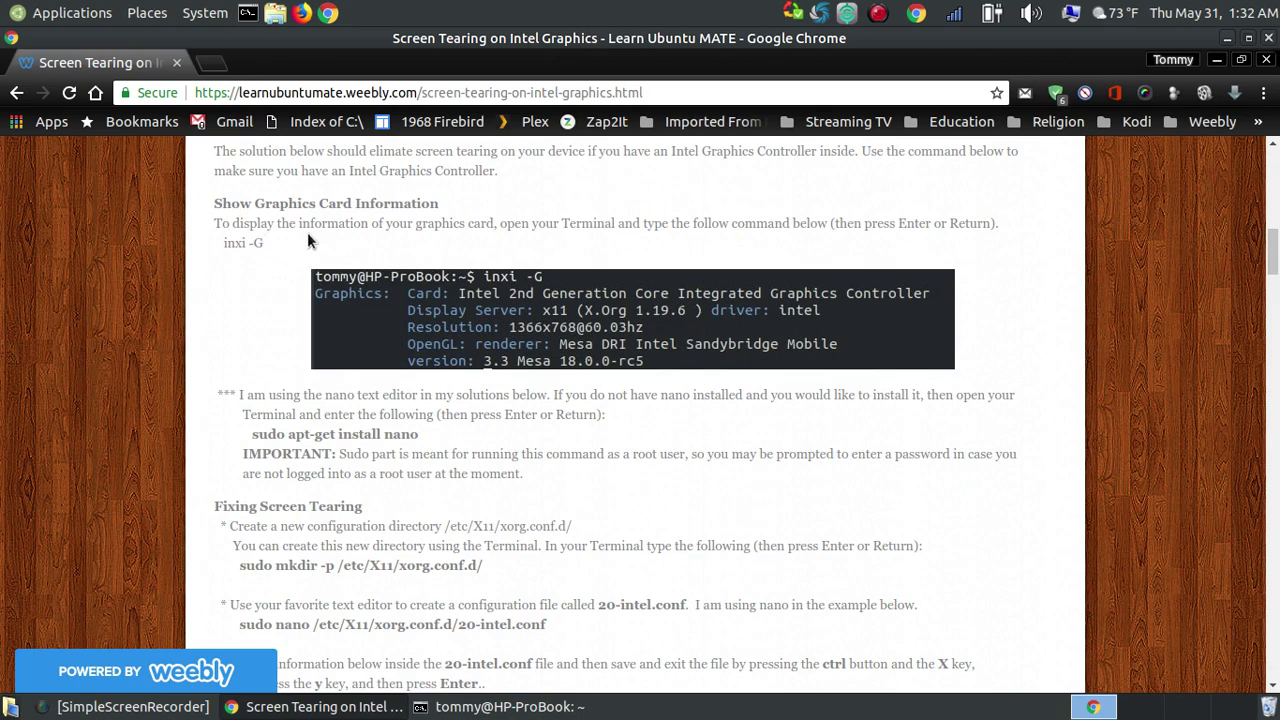
{"action": "scroll", "coordinate": [665, 500], "scroll_direction": "down", "scroll_amount": 4}
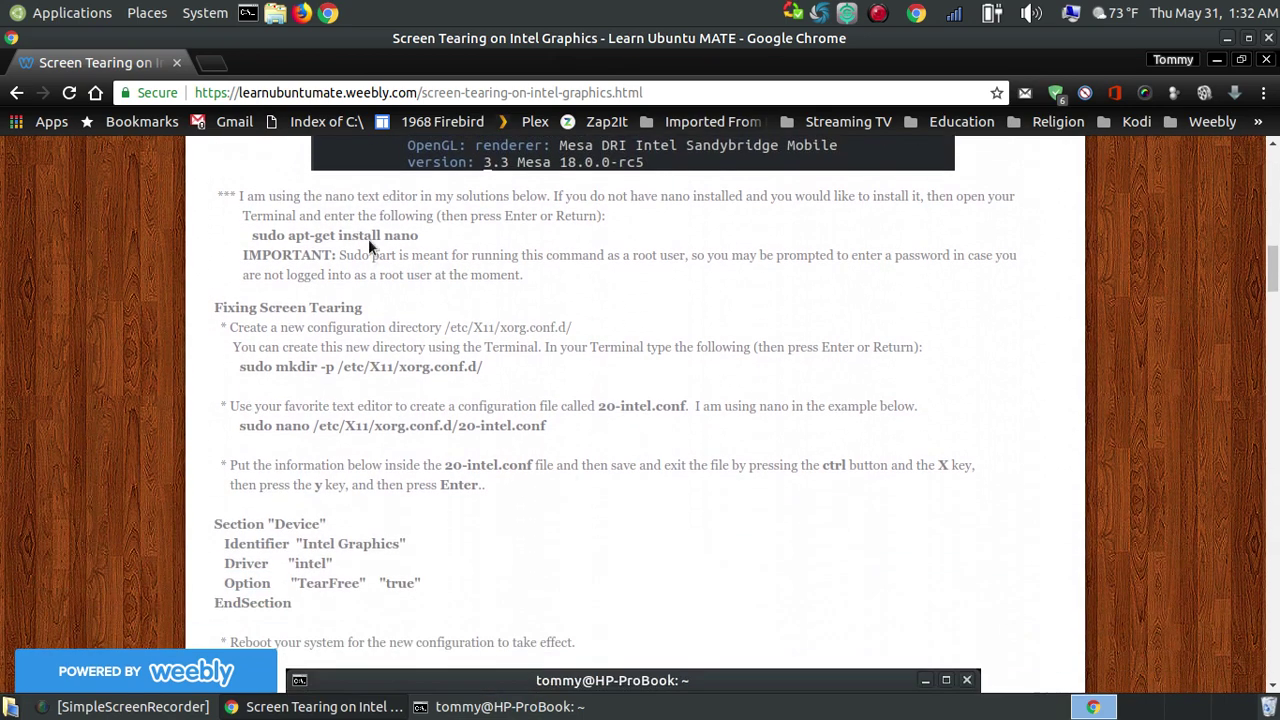
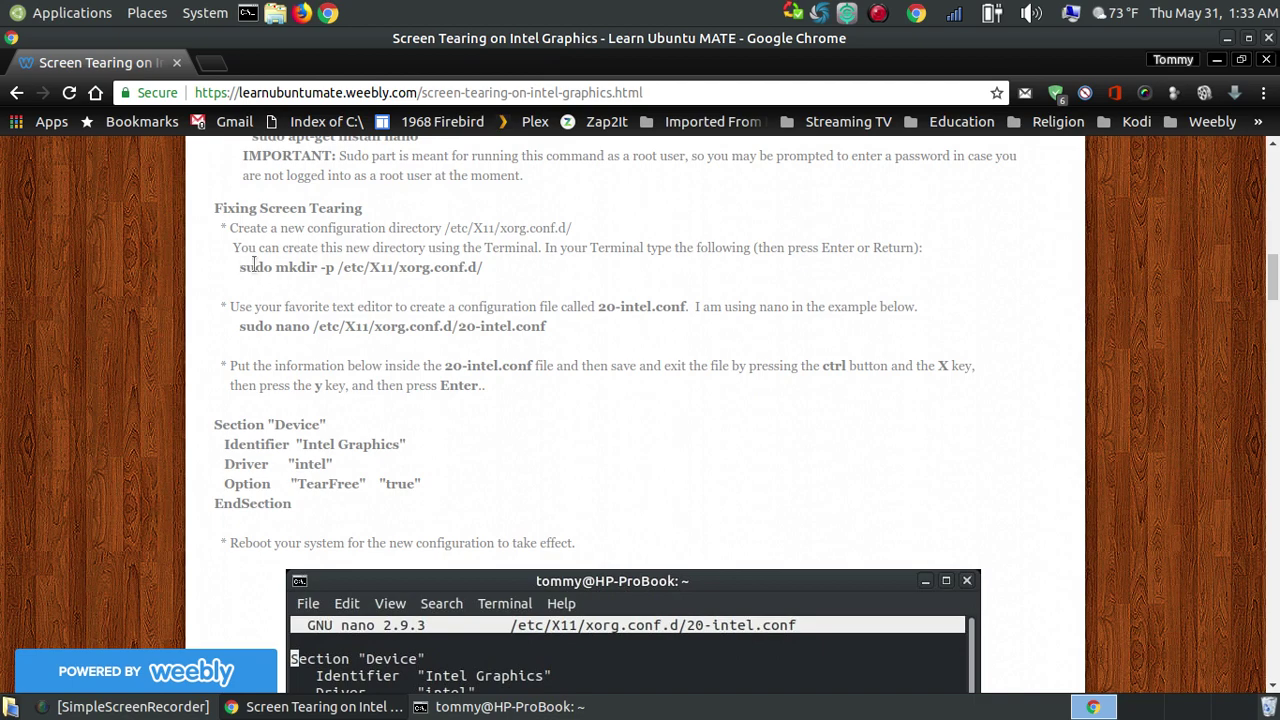
{"action": "scroll", "coordinate": [519, 232], "scroll_direction": "up", "scroll_amount": 1}
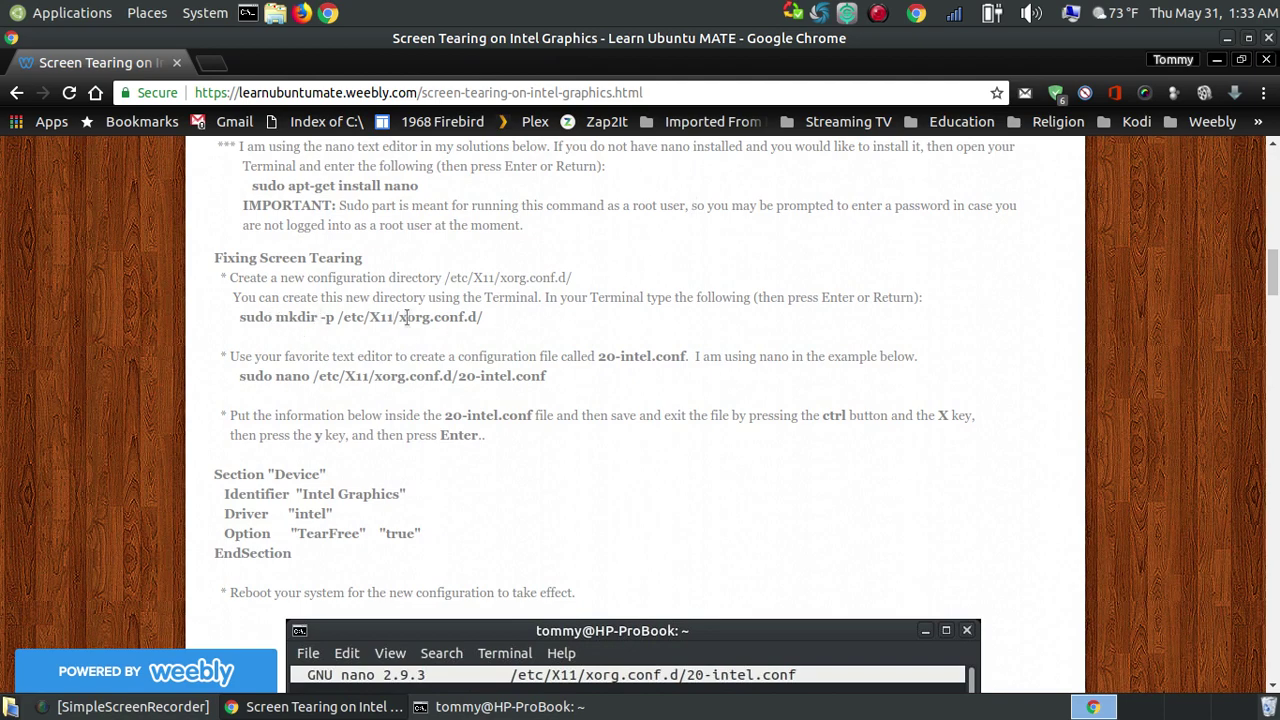
{"action": "scroll", "coordinate": [472, 314], "scroll_direction": "down", "scroll_amount": 1}
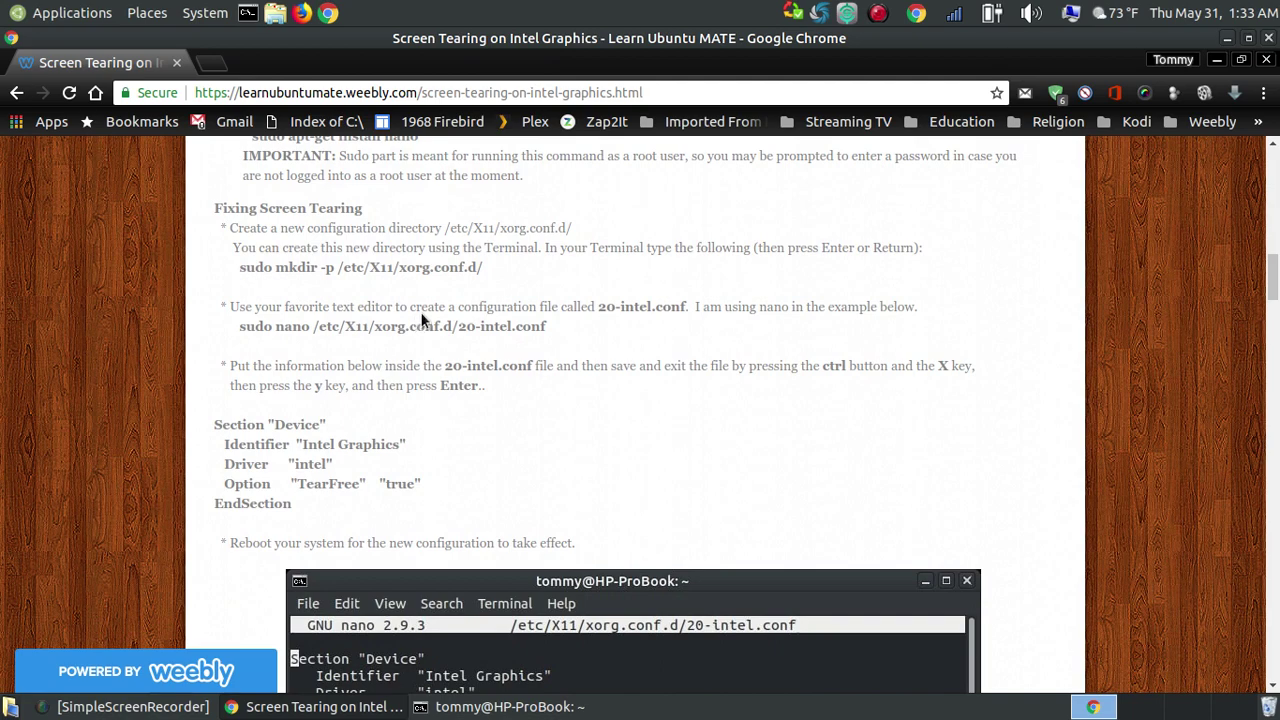
Open the file manager and browse from the file system root into the /etc/X11 folder
{"action": "left_click", "coordinate": [268, 18]}
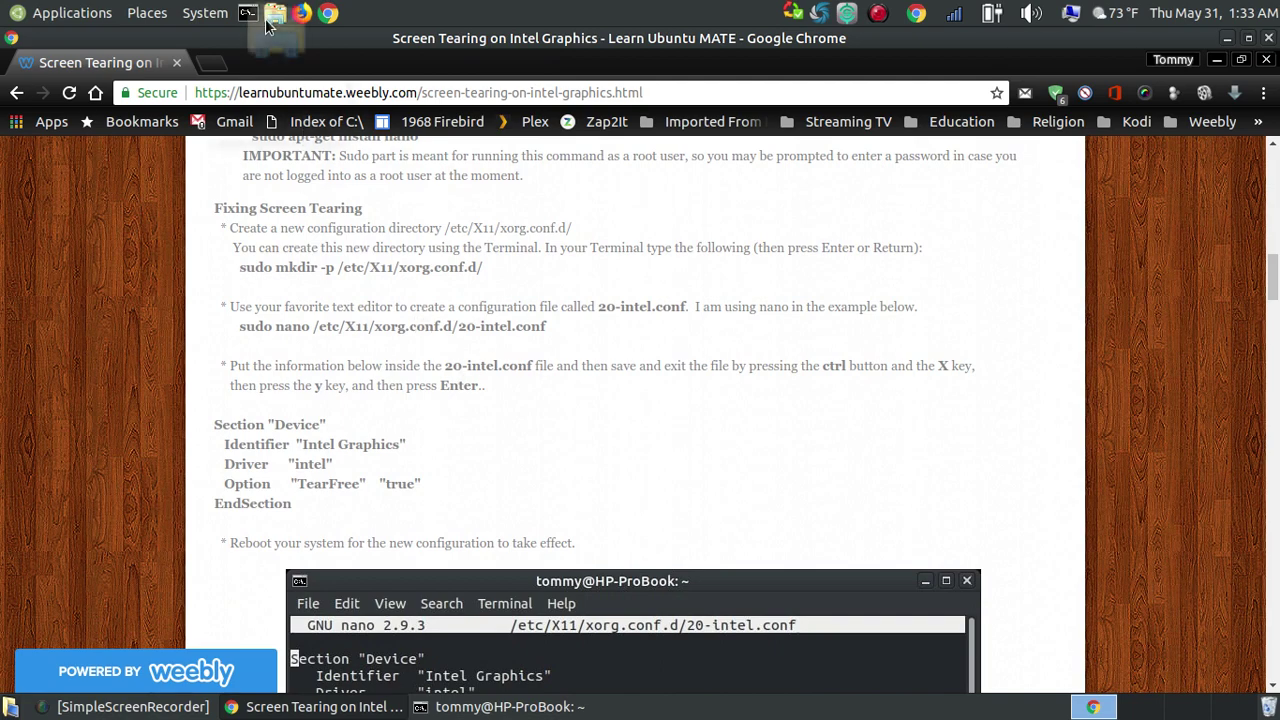
{"action": "left_click", "coordinate": [199, 134]}
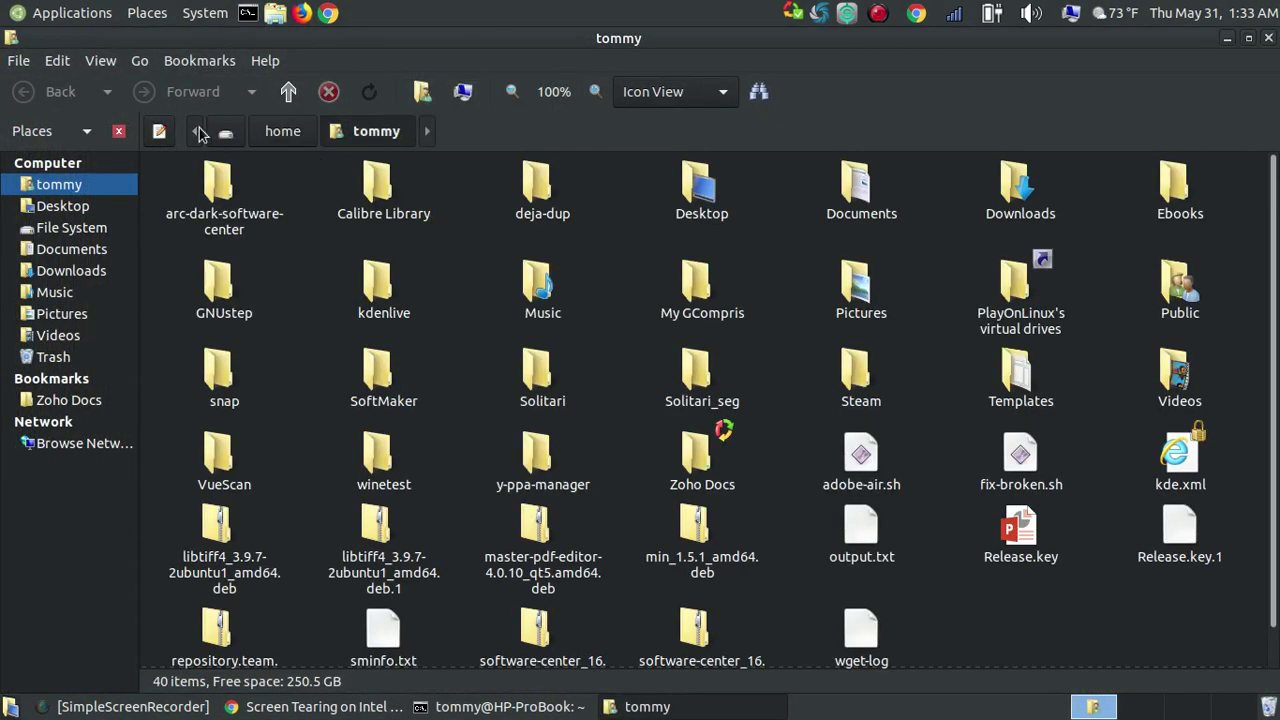
{"action": "left_click", "coordinate": [225, 134]}
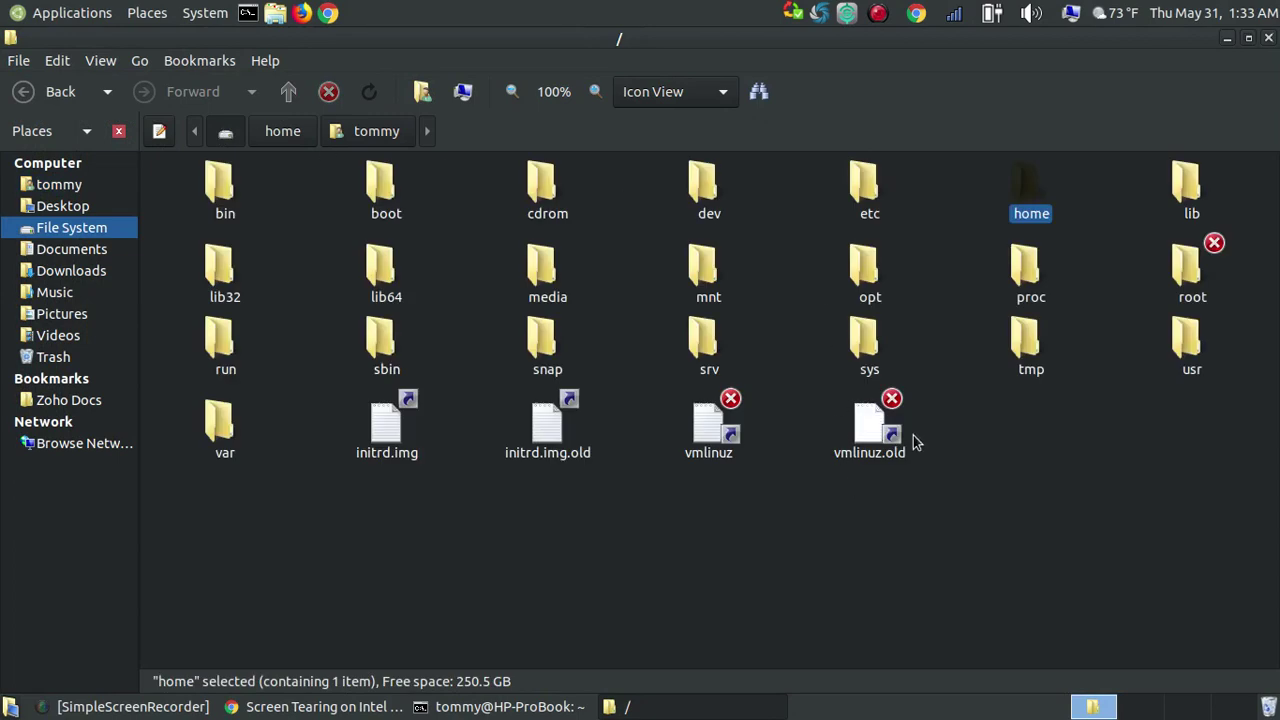
{"action": "double_click", "coordinate": [866, 190]}
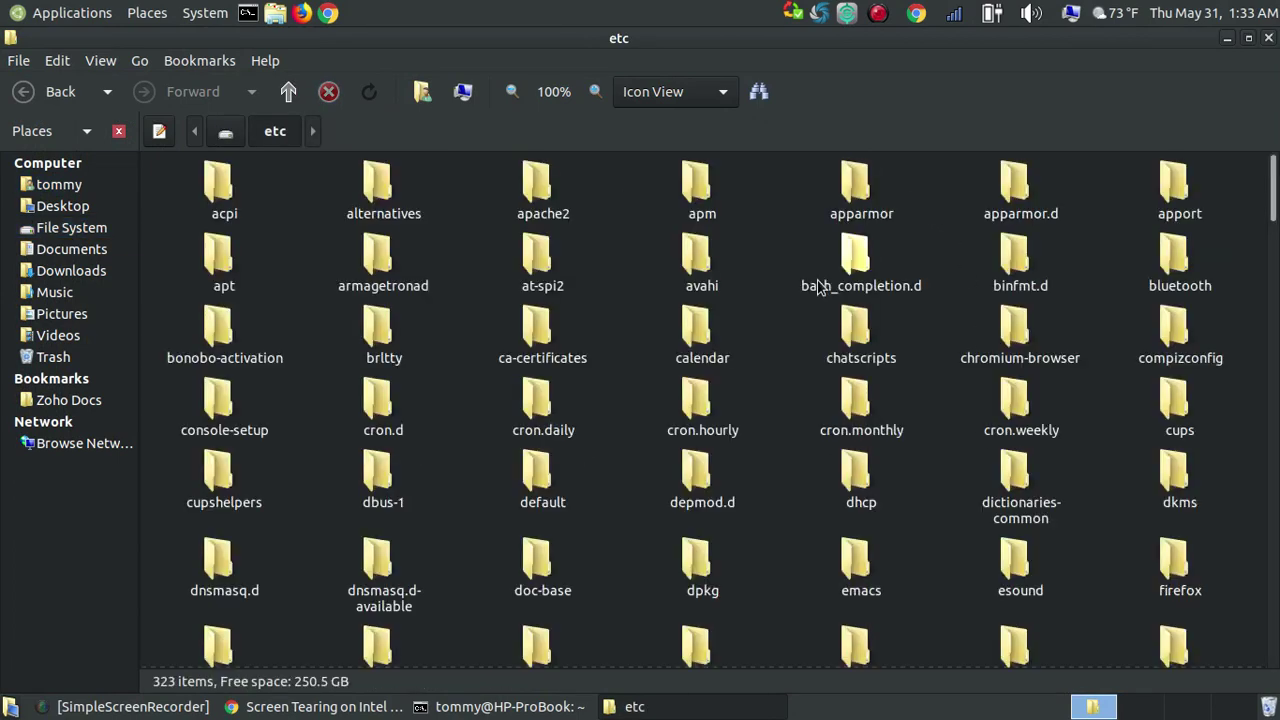
{"action": "scroll", "coordinate": [812, 295], "scroll_direction": "down", "scroll_amount": 3}
{"action": "scroll", "coordinate": [808, 313], "scroll_direction": "down", "scroll_amount": 20}
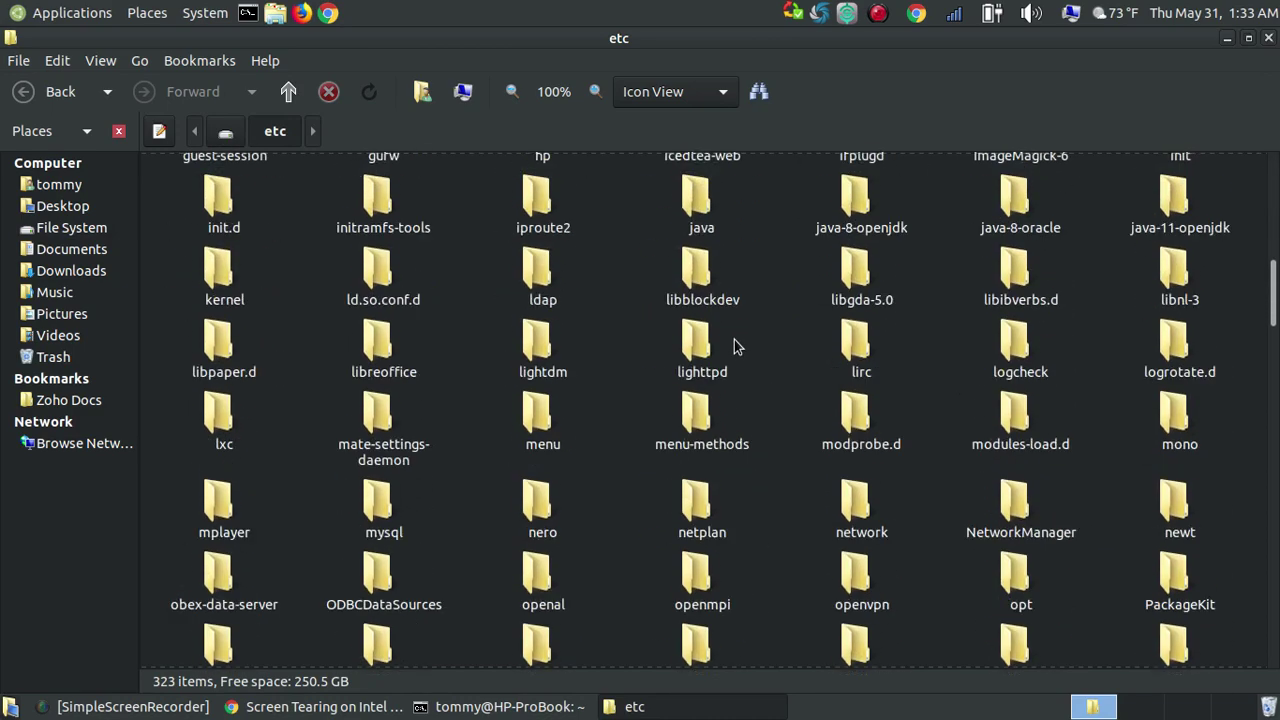
{"action": "scroll", "coordinate": [707, 412], "scroll_direction": "down", "scroll_amount": 9}
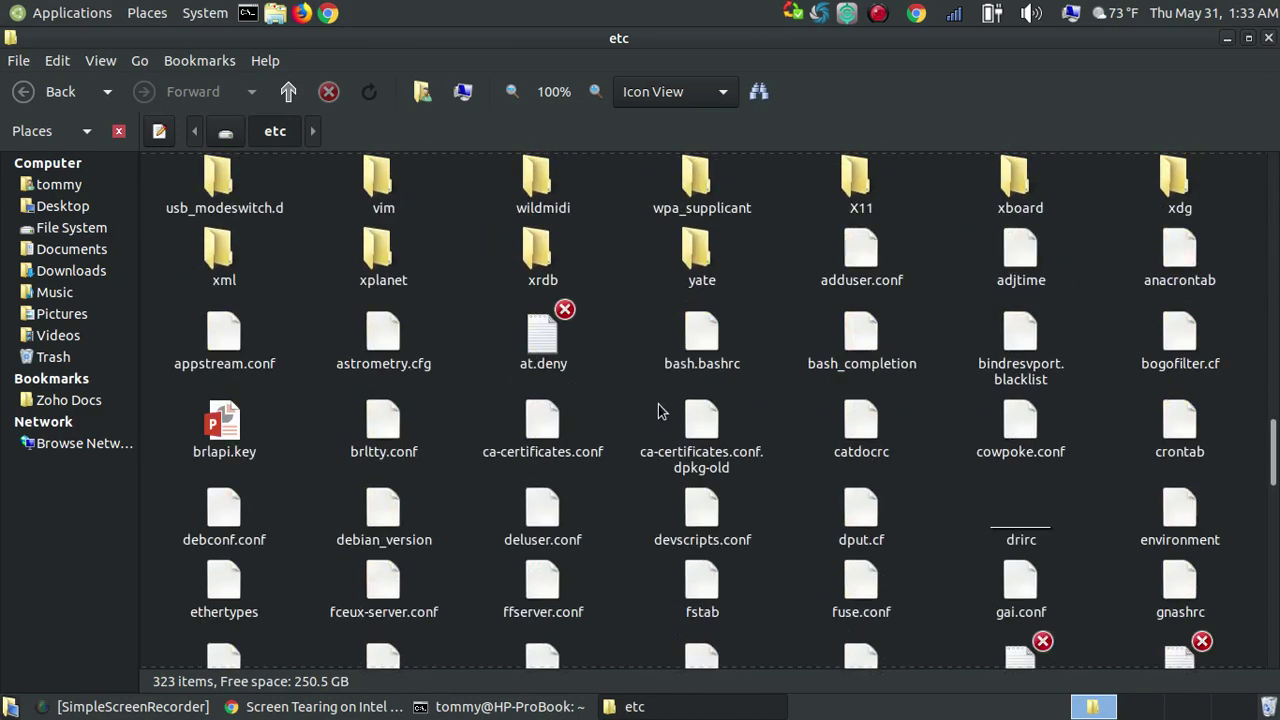
{"action": "scroll", "coordinate": [855, 350], "scroll_direction": "up", "scroll_amount": 3}
{"action": "double_click", "coordinate": [856, 322]}
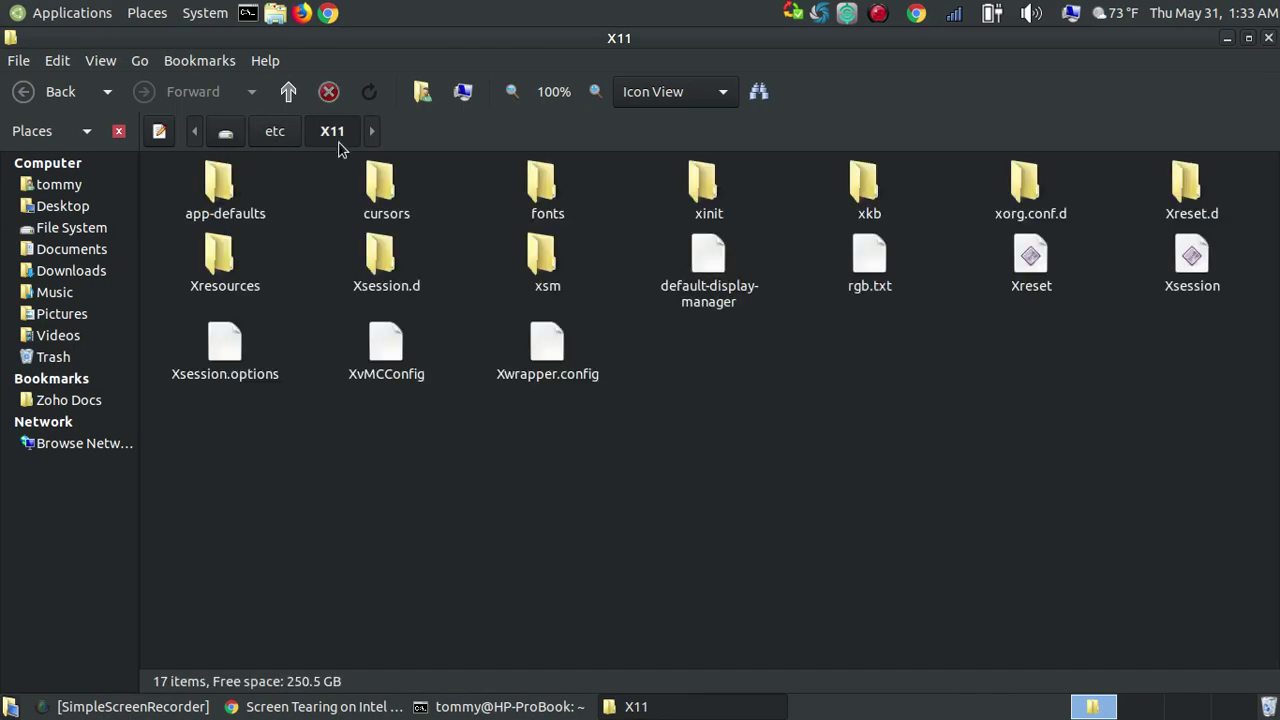
Compare the folder with the browser guide and inspect the existing 20-intel.conf inside xorg.conf.d, closing the file without changes
{"action": "left_click", "coordinate": [318, 706]}
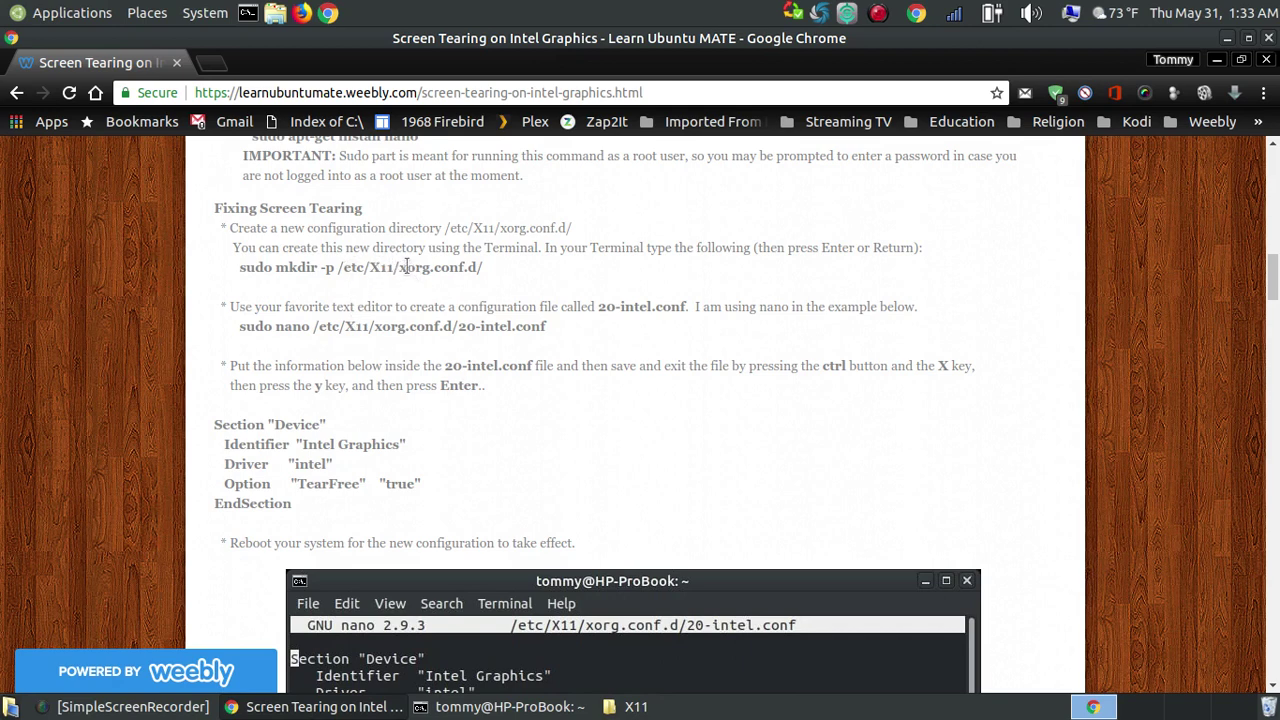
{"action": "left_click", "coordinate": [644, 697]}
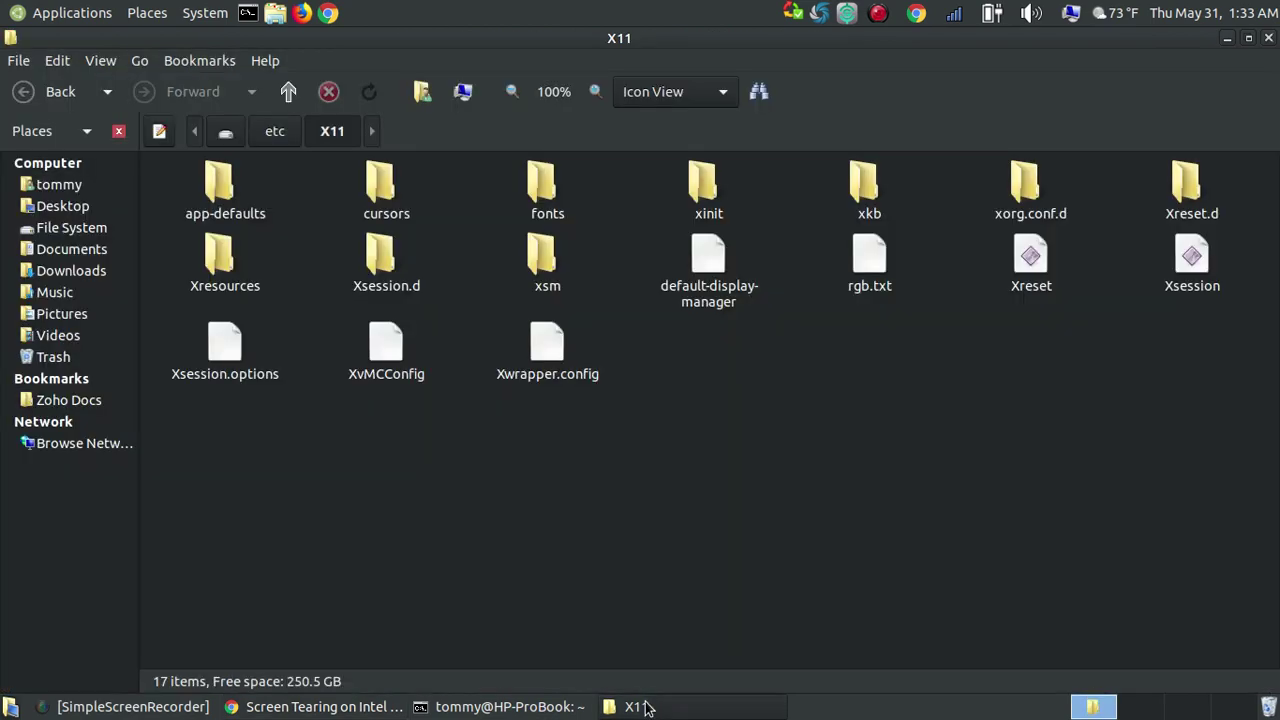
{"action": "double_click", "coordinate": [1033, 180]}
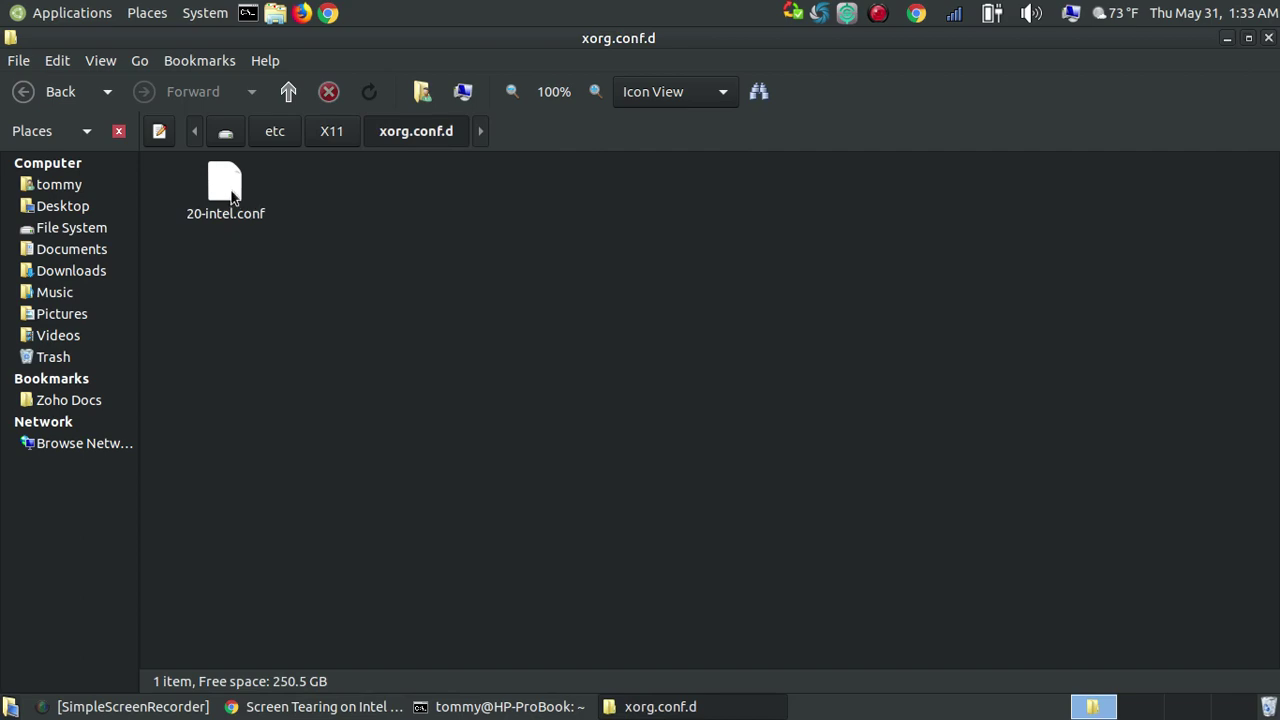
{"action": "left_click", "coordinate": [312, 706]}
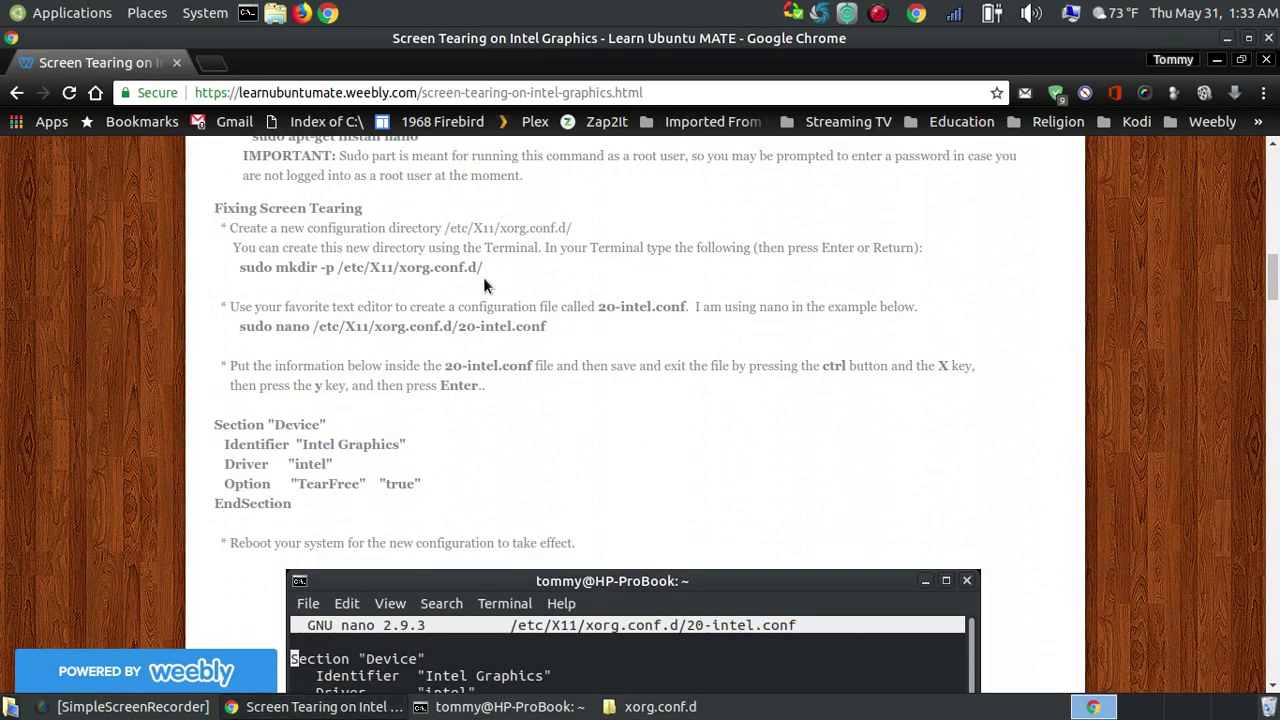
{"action": "left_click", "coordinate": [697, 707]}
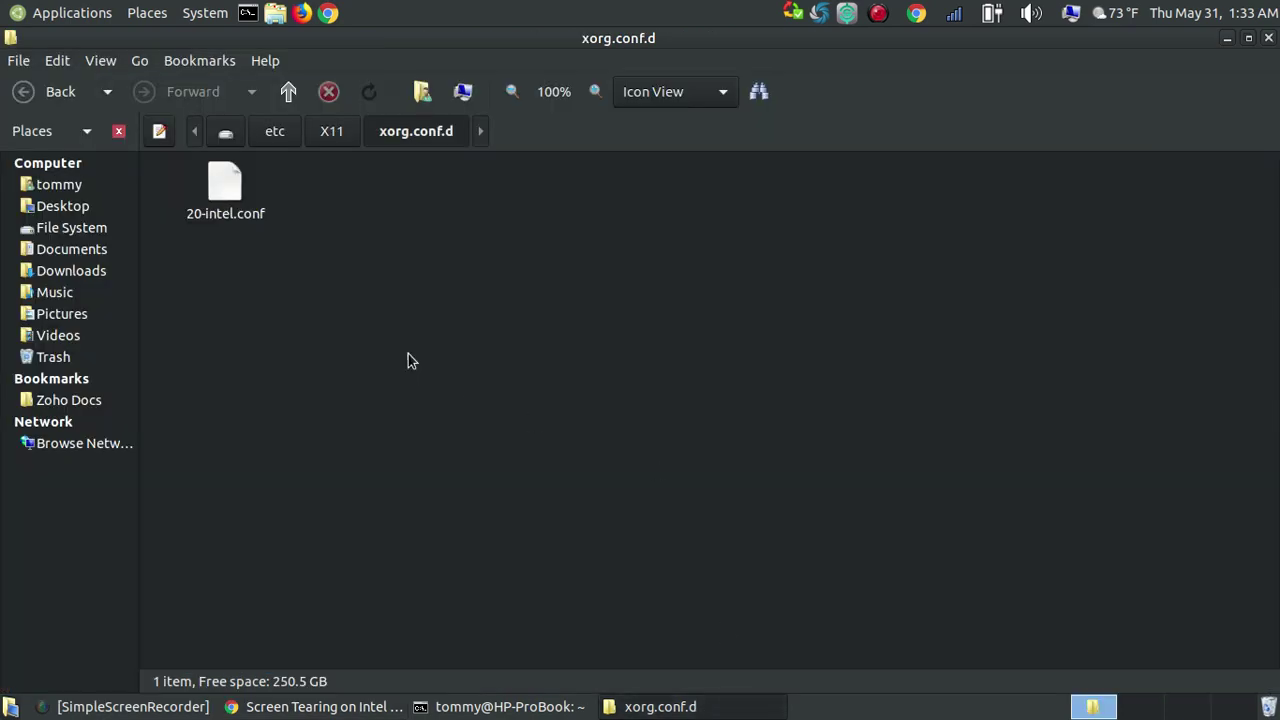
{"action": "double_click", "coordinate": [226, 186]}
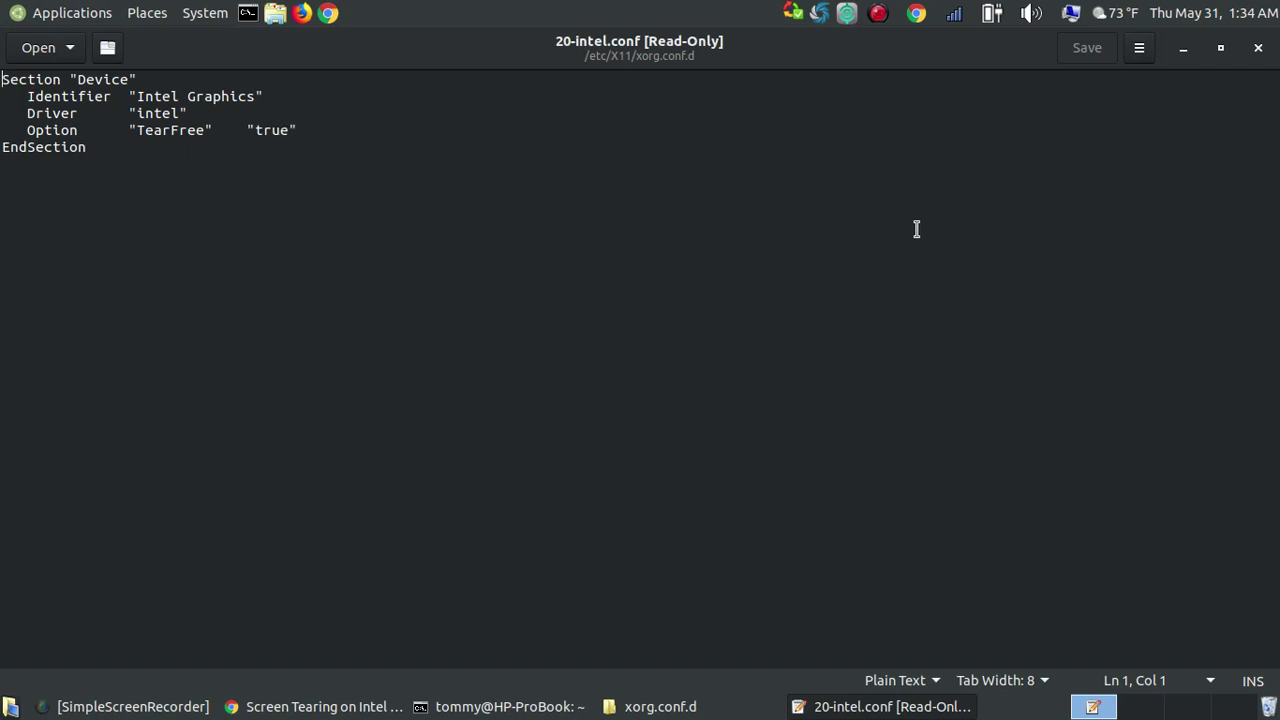
{"action": "left_click", "coordinate": [1258, 49]}
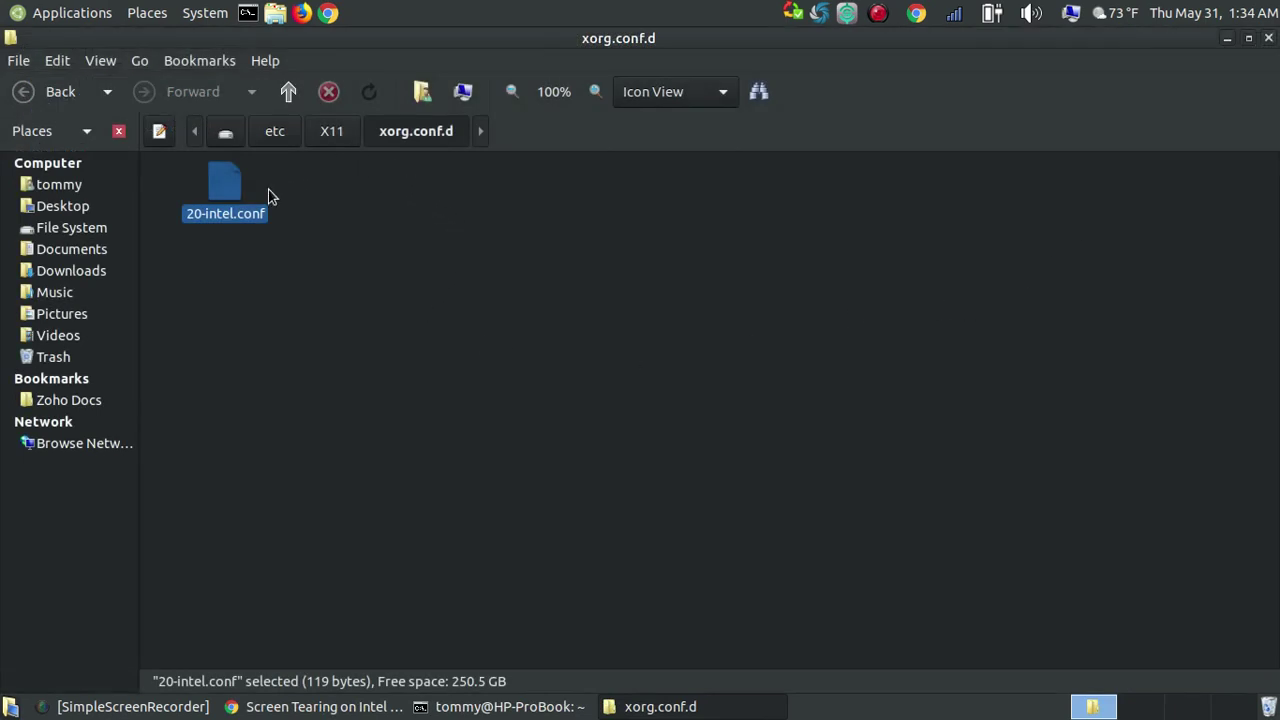
Go back up to the etc folder and open X11 as administrator, authenticating with the account password
{"action": "left_click", "coordinate": [332, 138]}
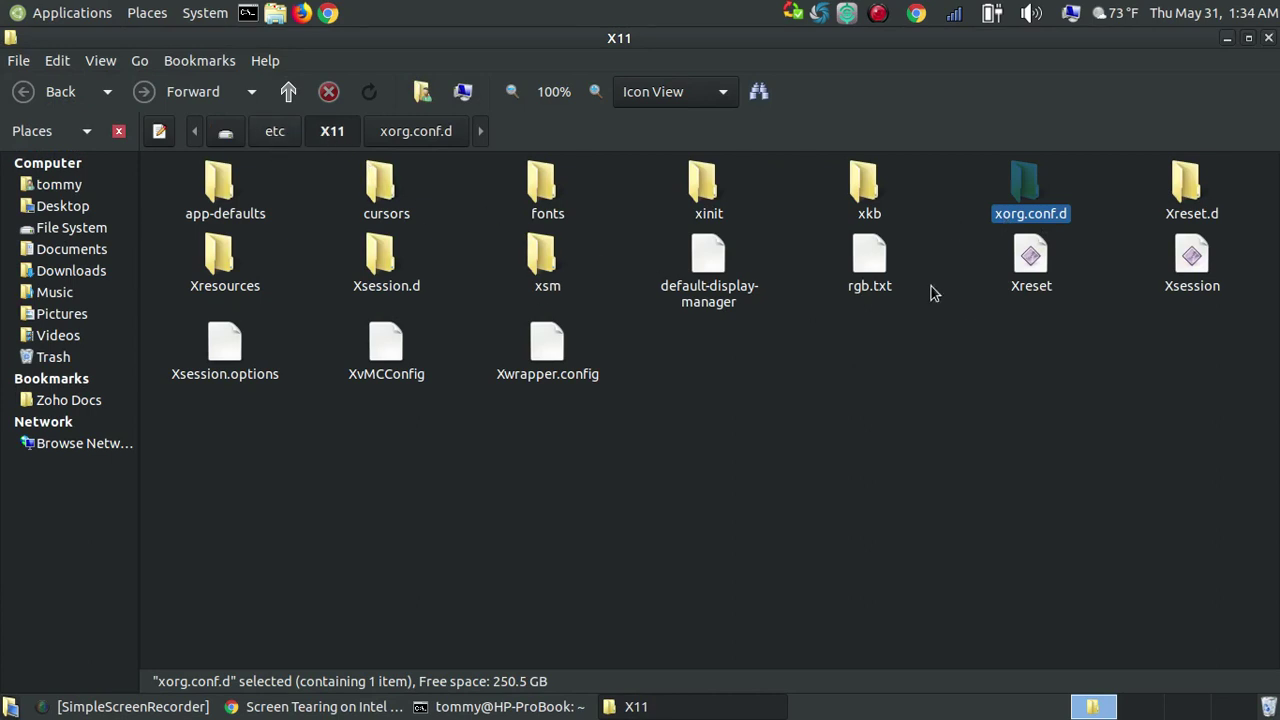
{"action": "left_click", "coordinate": [279, 138]}
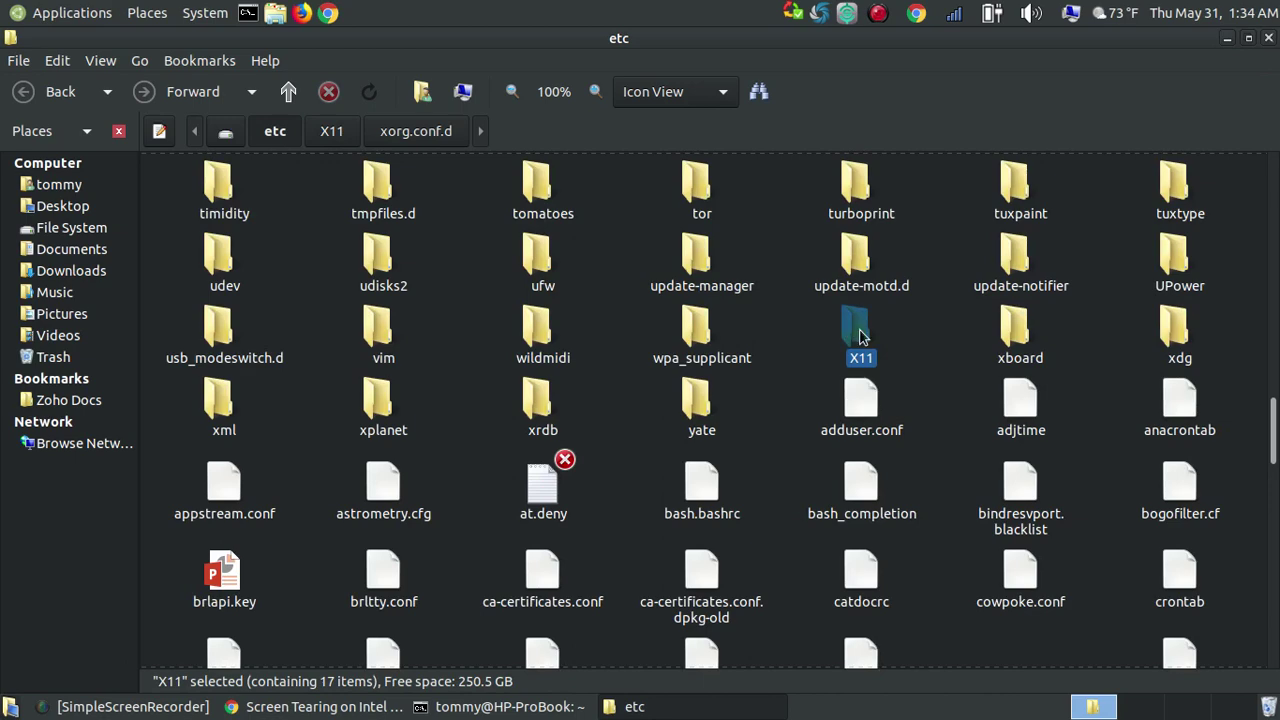
{"action": "right_click", "coordinate": [859, 336]}
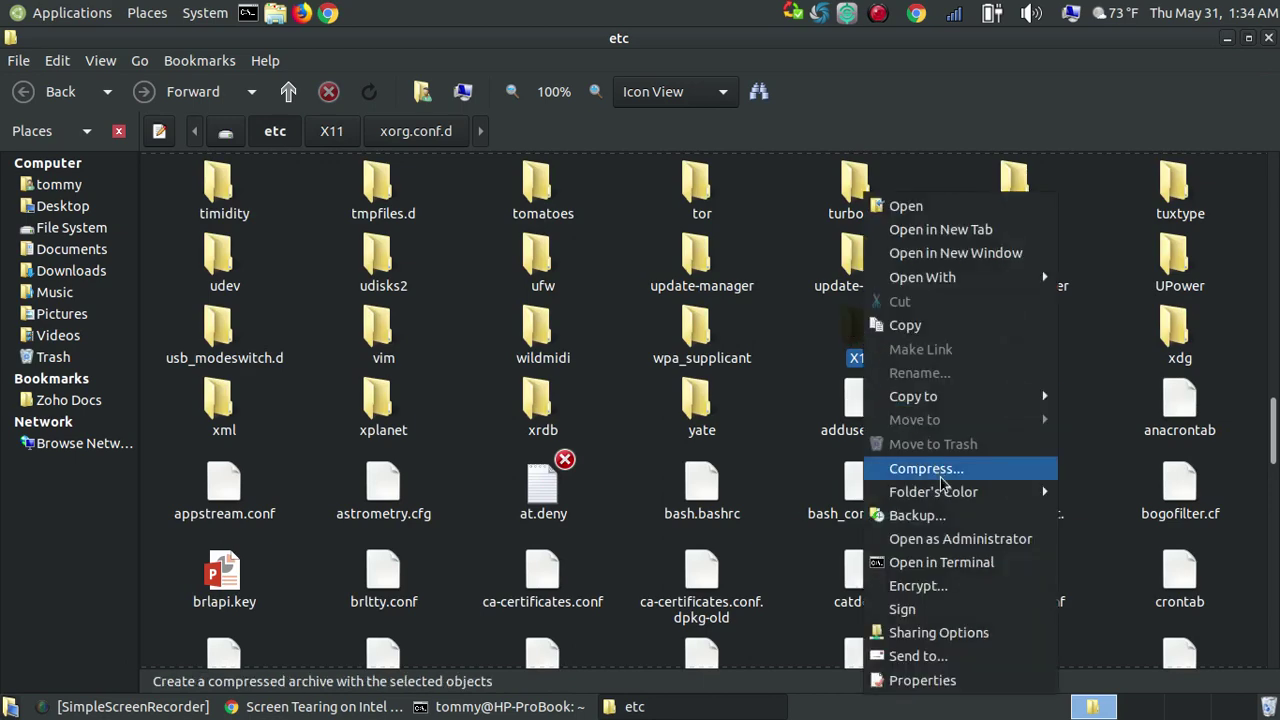
{"action": "left_click", "coordinate": [968, 539]}
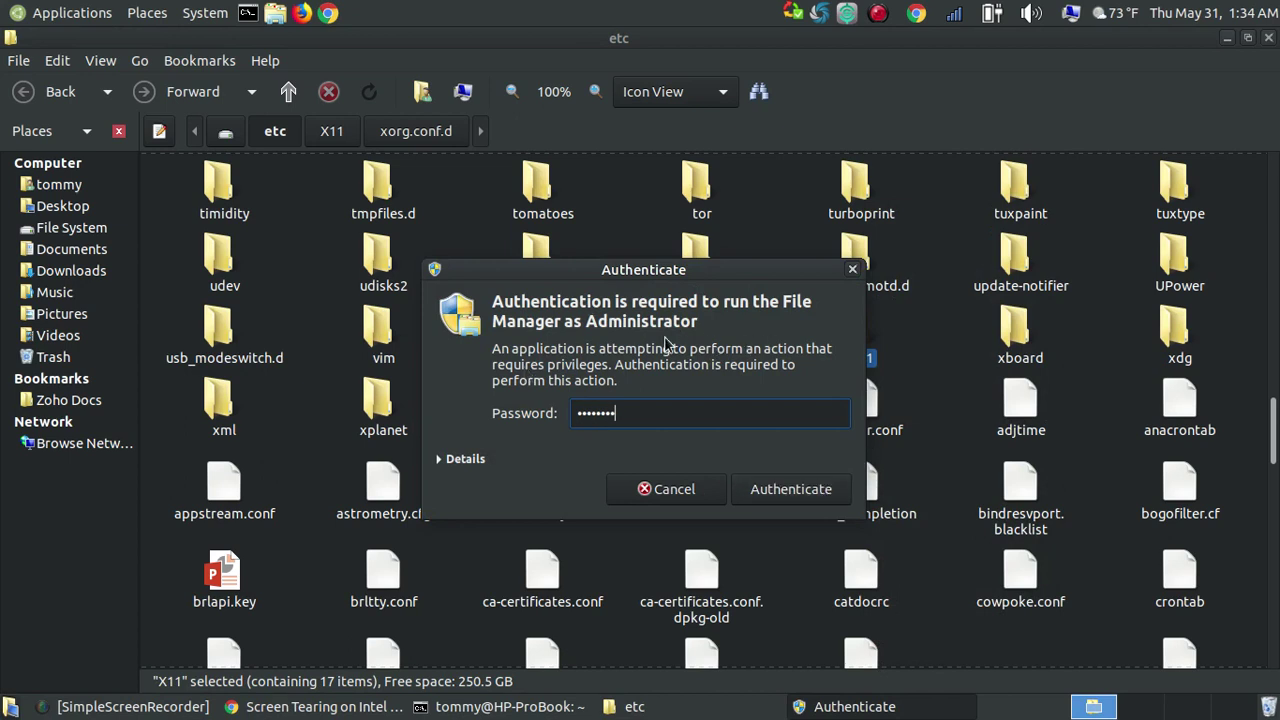
{"action": "left_click", "coordinate": [769, 495]}
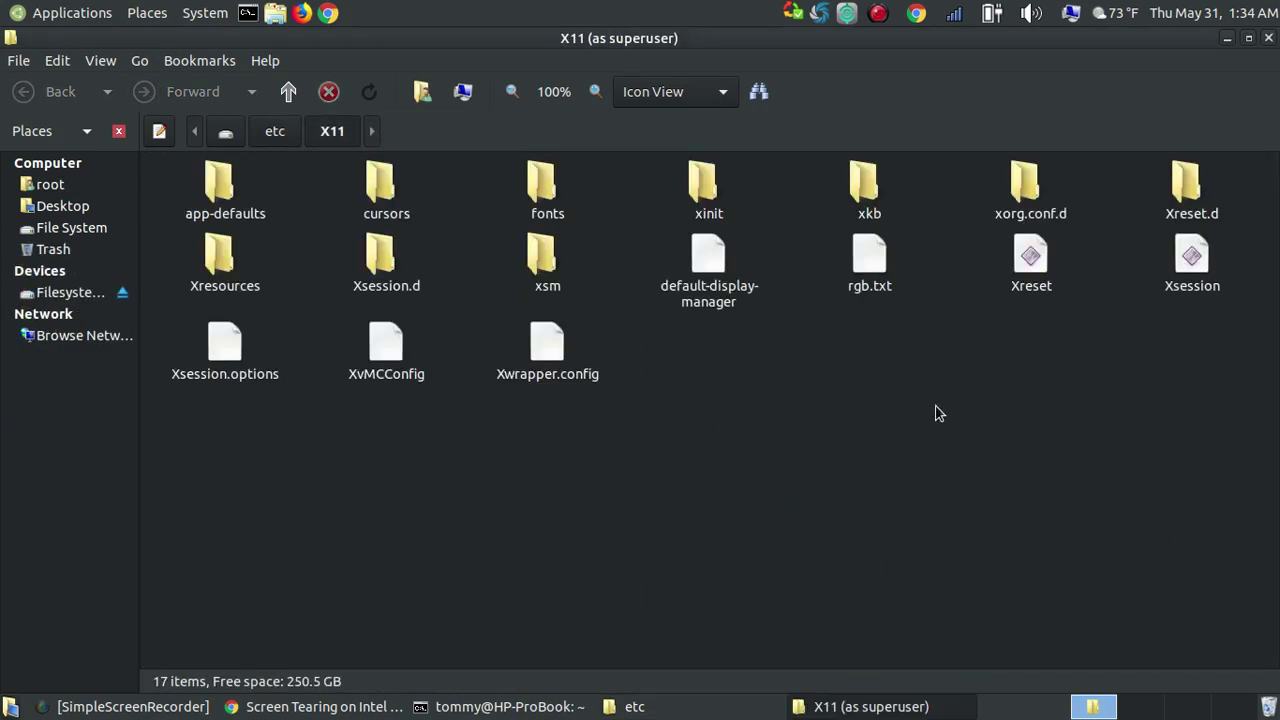
Delete 20-intel.conf from xorg.conf.d, and delete the xorg.conf.d folder itself from X11
{"action": "double_click", "coordinate": [1023, 185]}
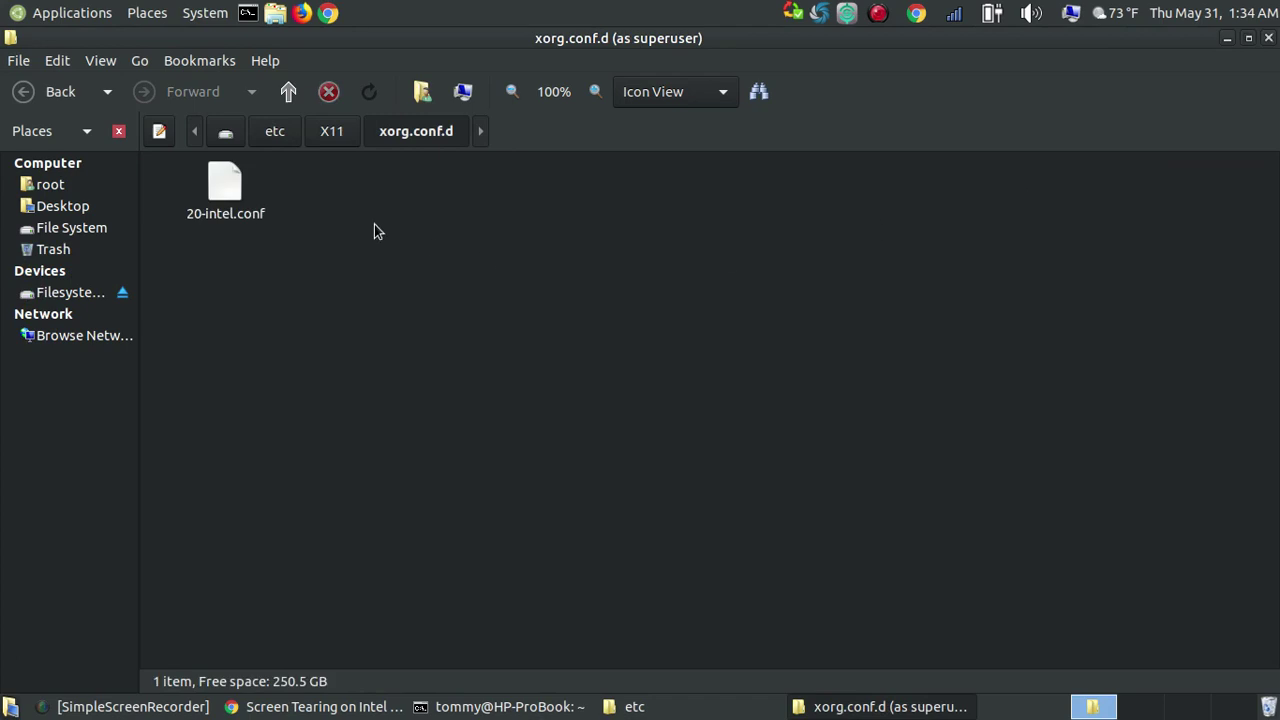
{"action": "left_click", "coordinate": [226, 188]}
{"action": "key", "text": "Delete"}
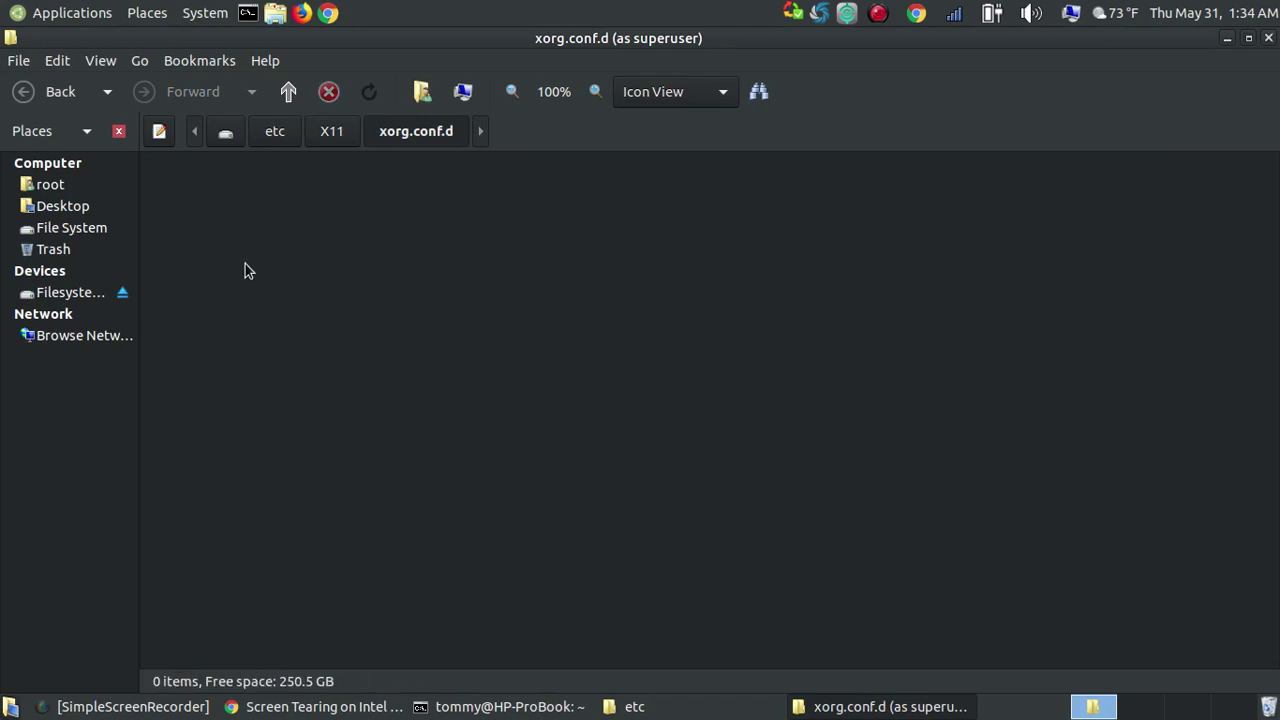
{"action": "left_click", "coordinate": [331, 131]}
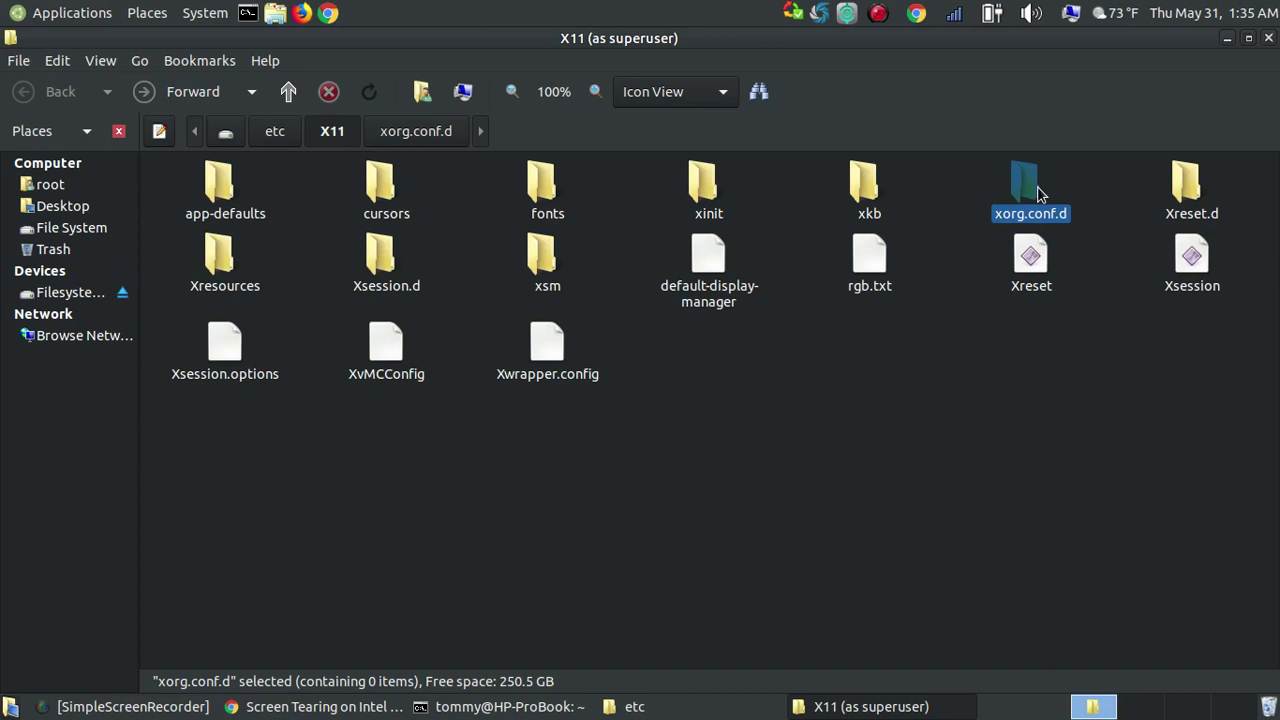
{"action": "key", "text": "Delete"}
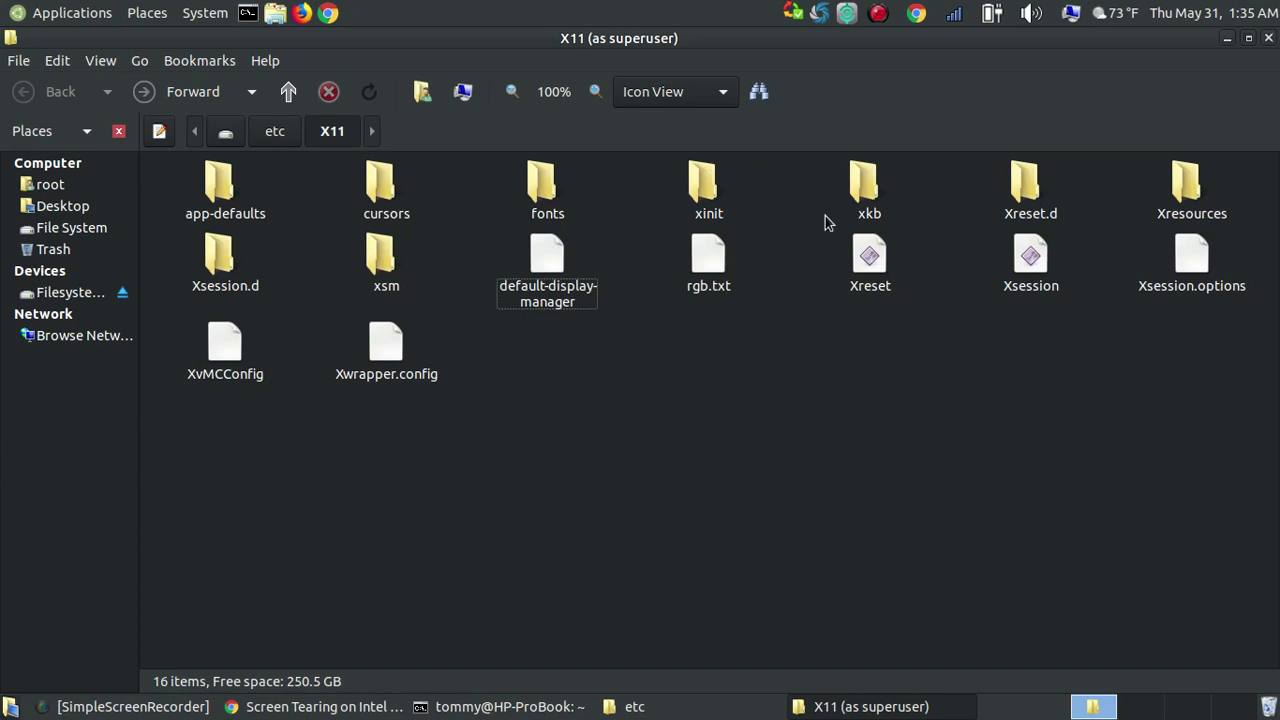
Close the regular etc folder window and return to the browser guide, keeping the administrator X11 window minimized
{"action": "left_click", "coordinate": [1228, 40]}
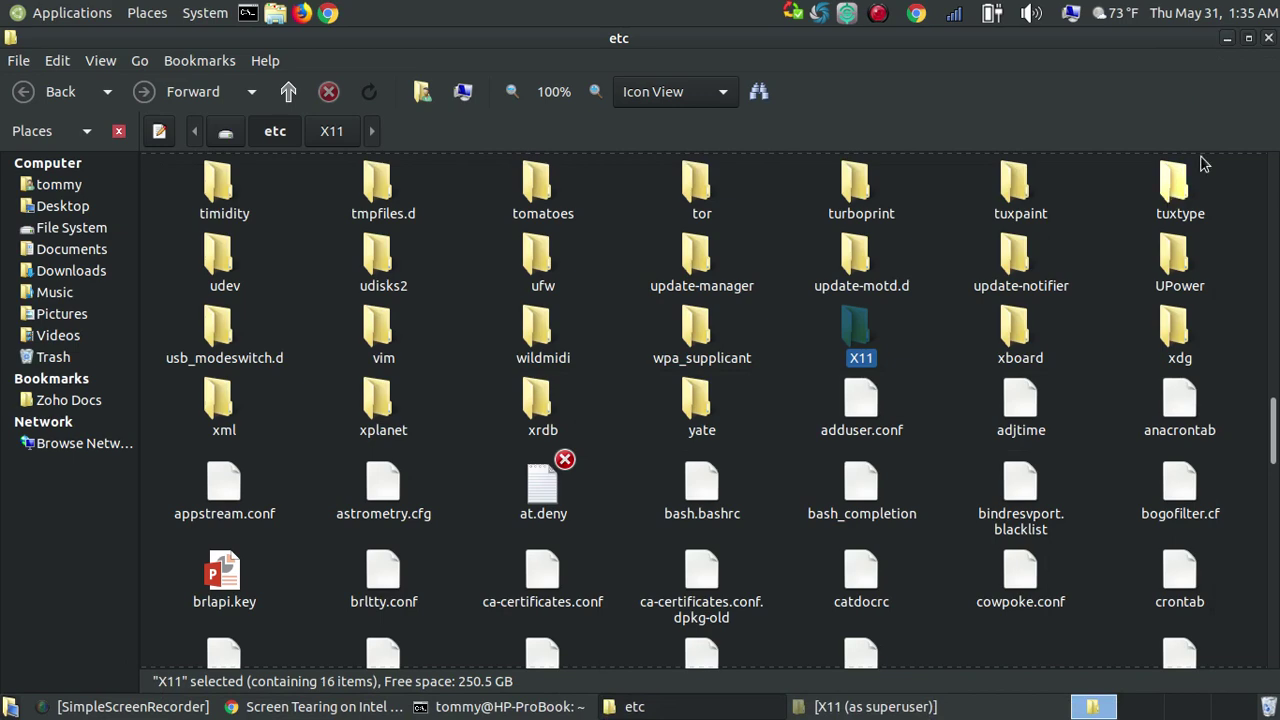
{"action": "left_click", "coordinate": [1270, 38]}
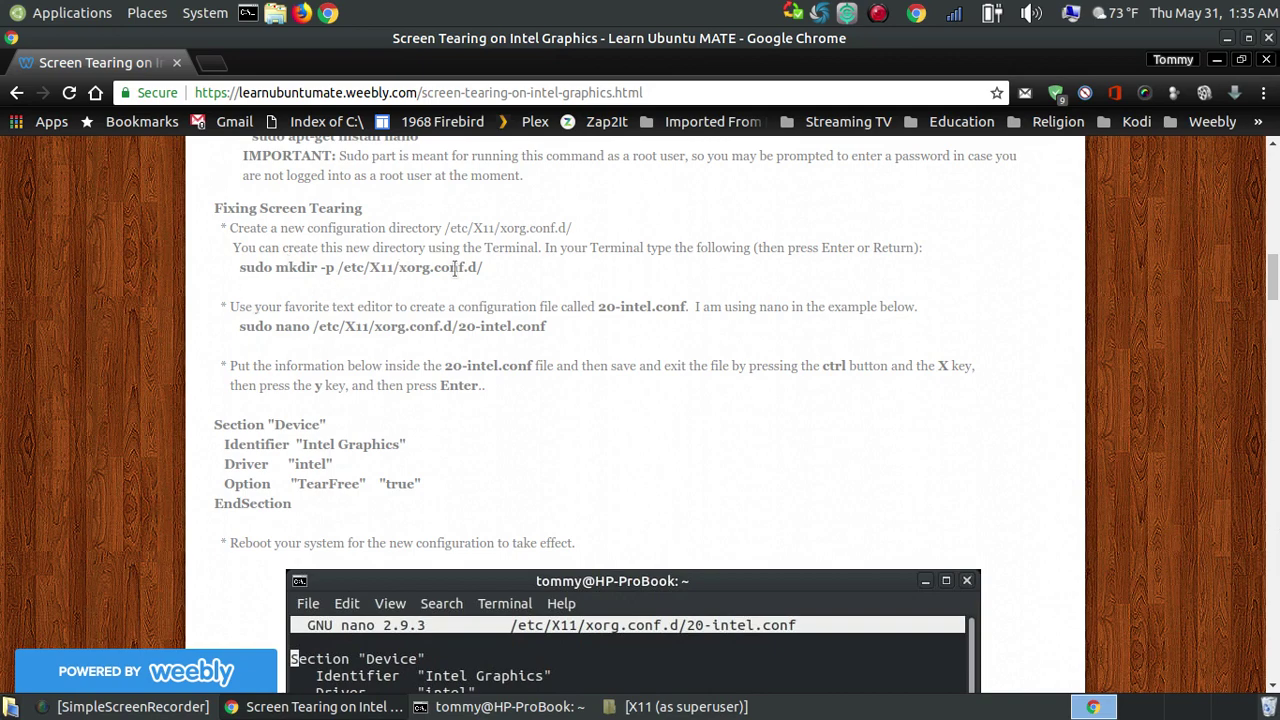
{"action": "left_click", "coordinate": [681, 708]}
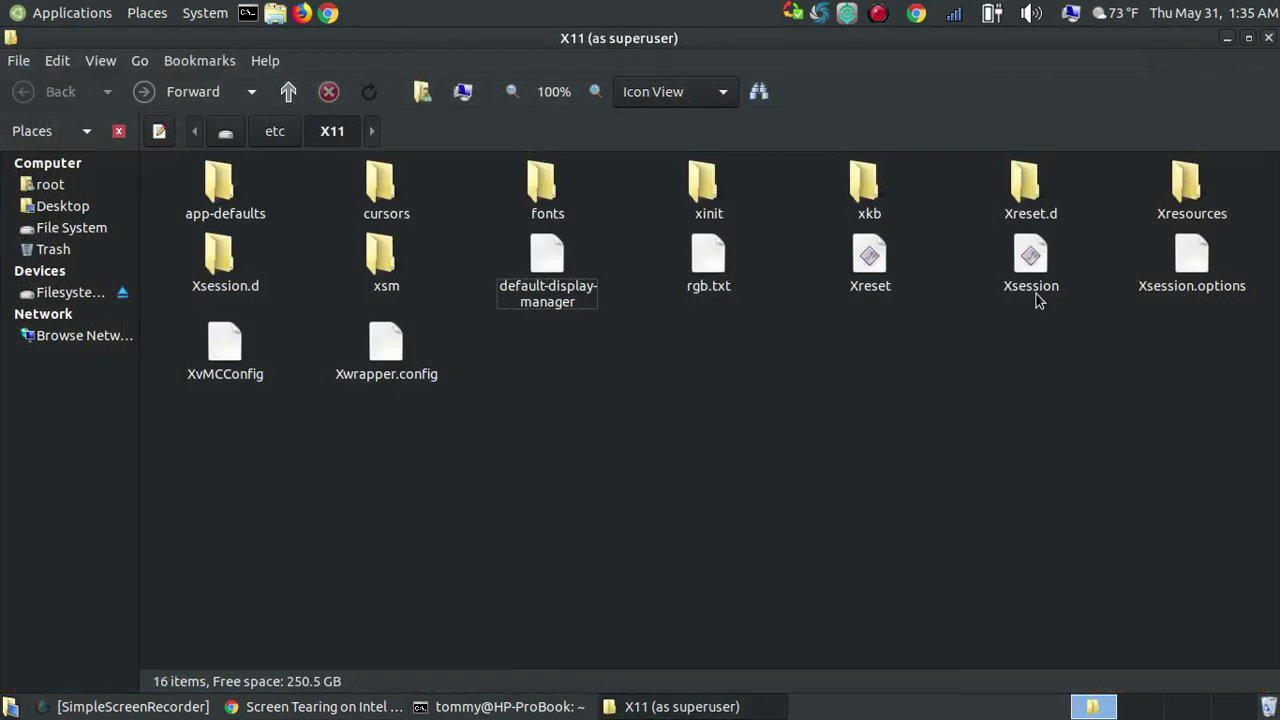
{"action": "left_click", "coordinate": [1227, 38]}
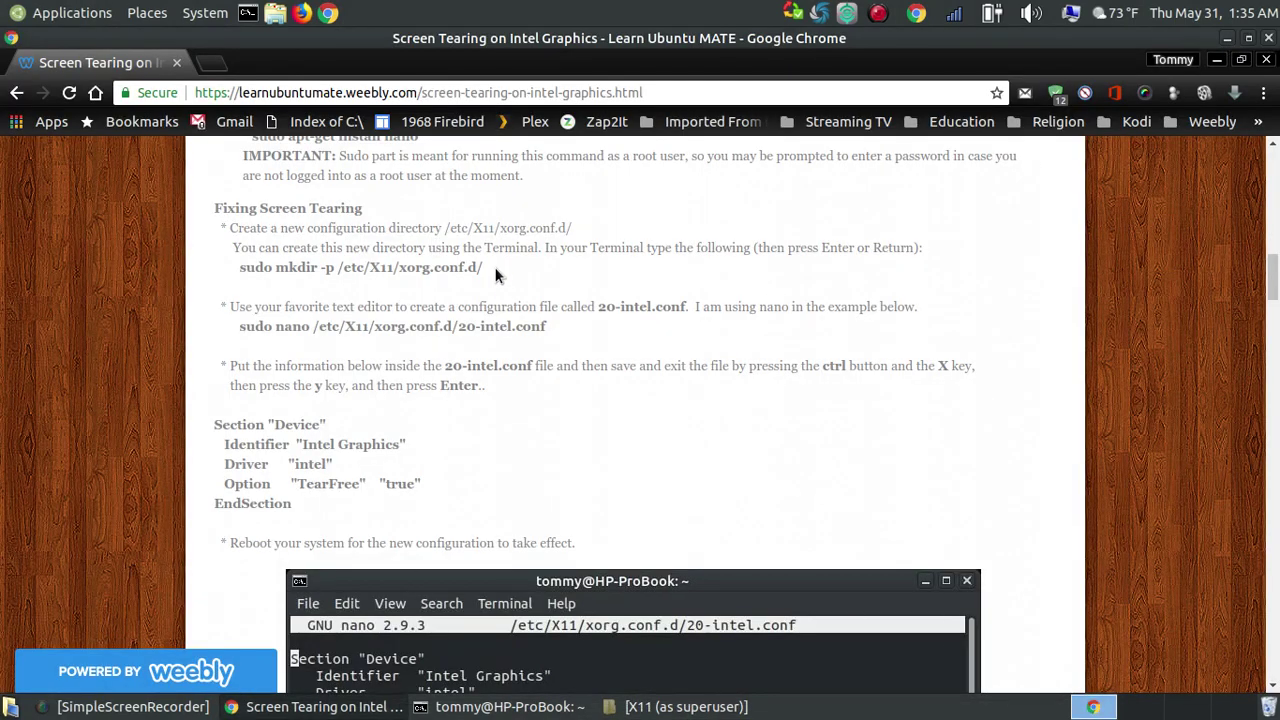
Copy the command sudo mkdir -p /etc/X11/xorg.conf.d/ from the guide's Fixing Screen Tearing section
{"action": "left_click_drag", "start_coordinate": [486, 267], "coordinate": [242, 268]}
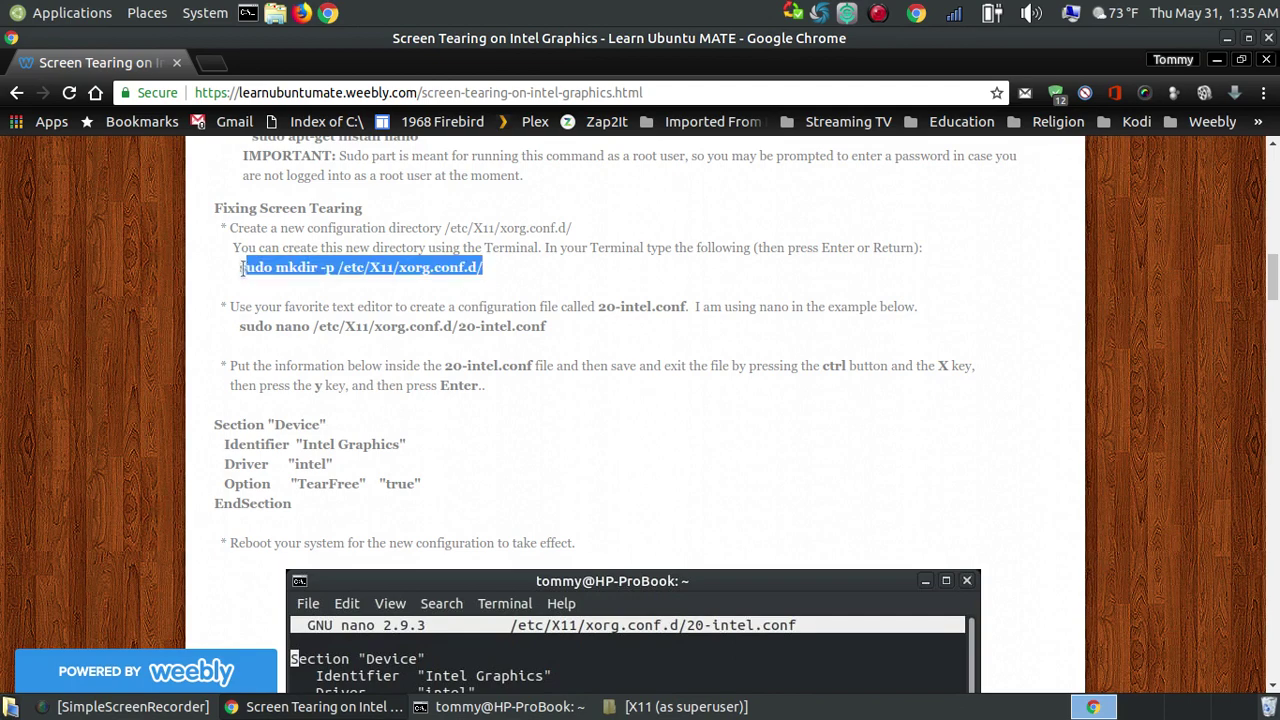
{"action": "right_click", "coordinate": [274, 268]}
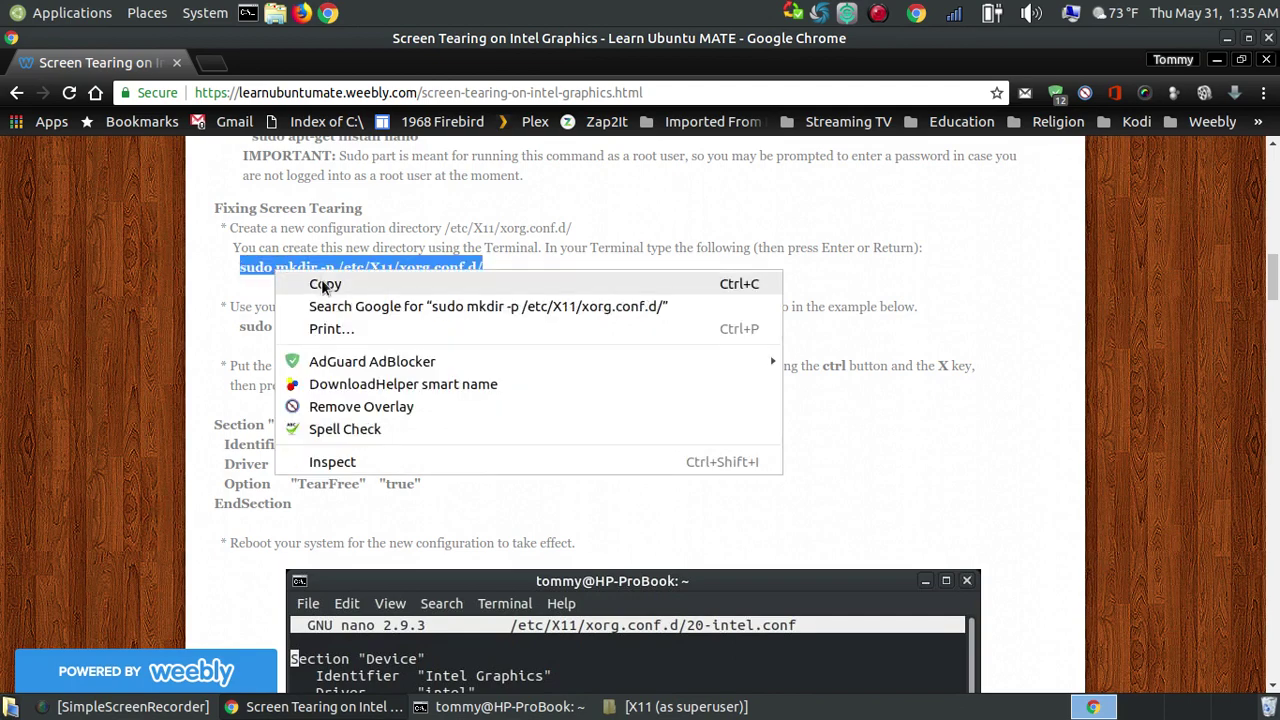
{"action": "left_click", "coordinate": [322, 283]}
Run the copied mkdir command in MATE Terminal with the sudo password, and check the X11 folder in the administrator file window
{"action": "left_click", "coordinate": [503, 707]}
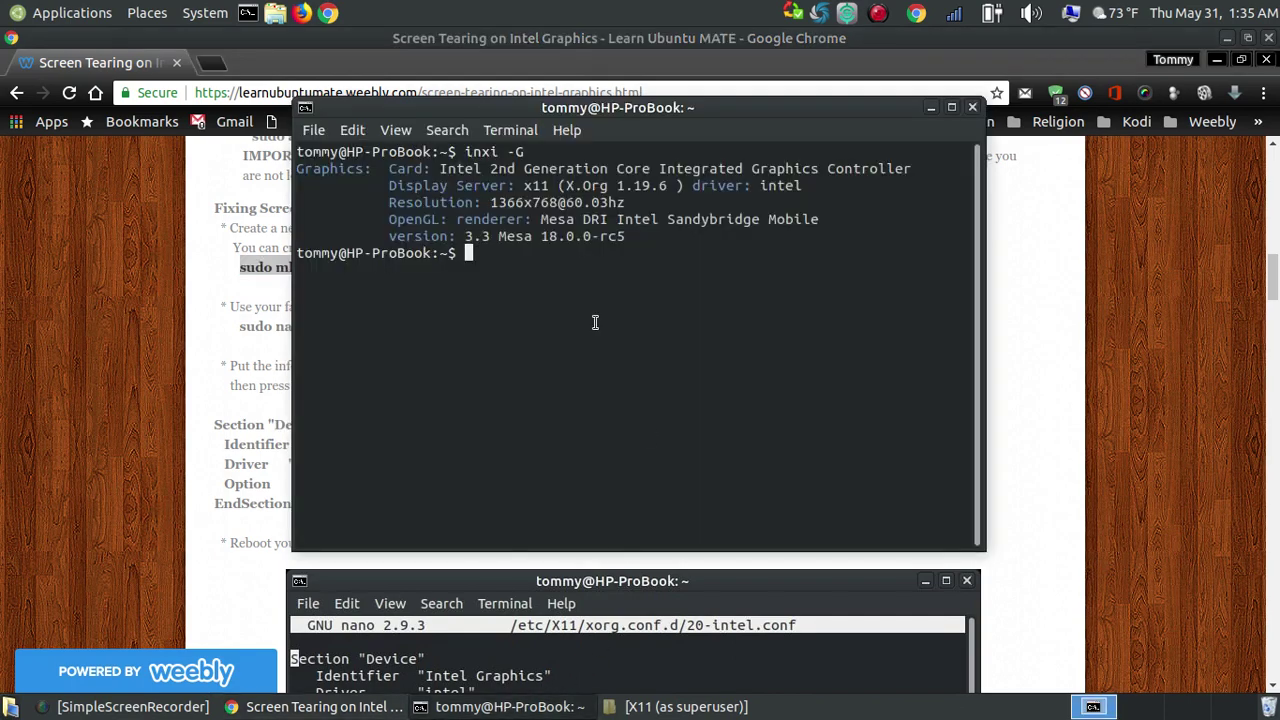
{"action": "right_click", "coordinate": [491, 259]}
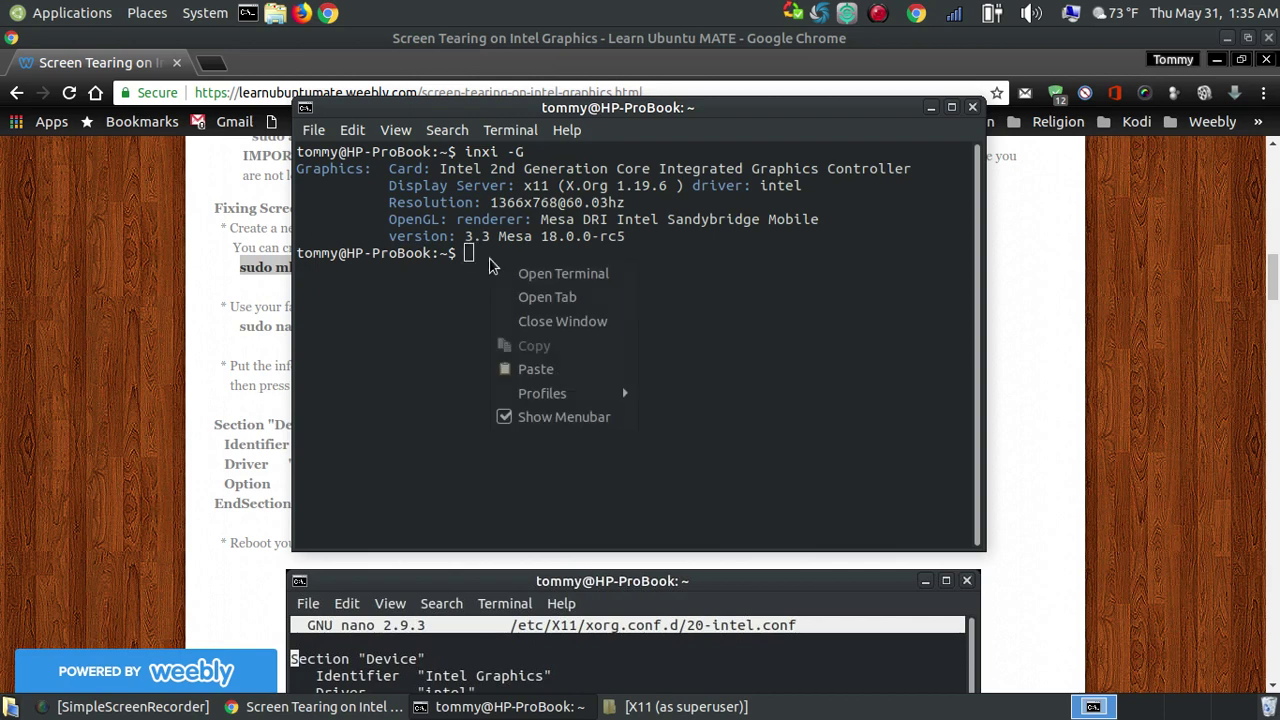
{"action": "left_click", "coordinate": [546, 366]}
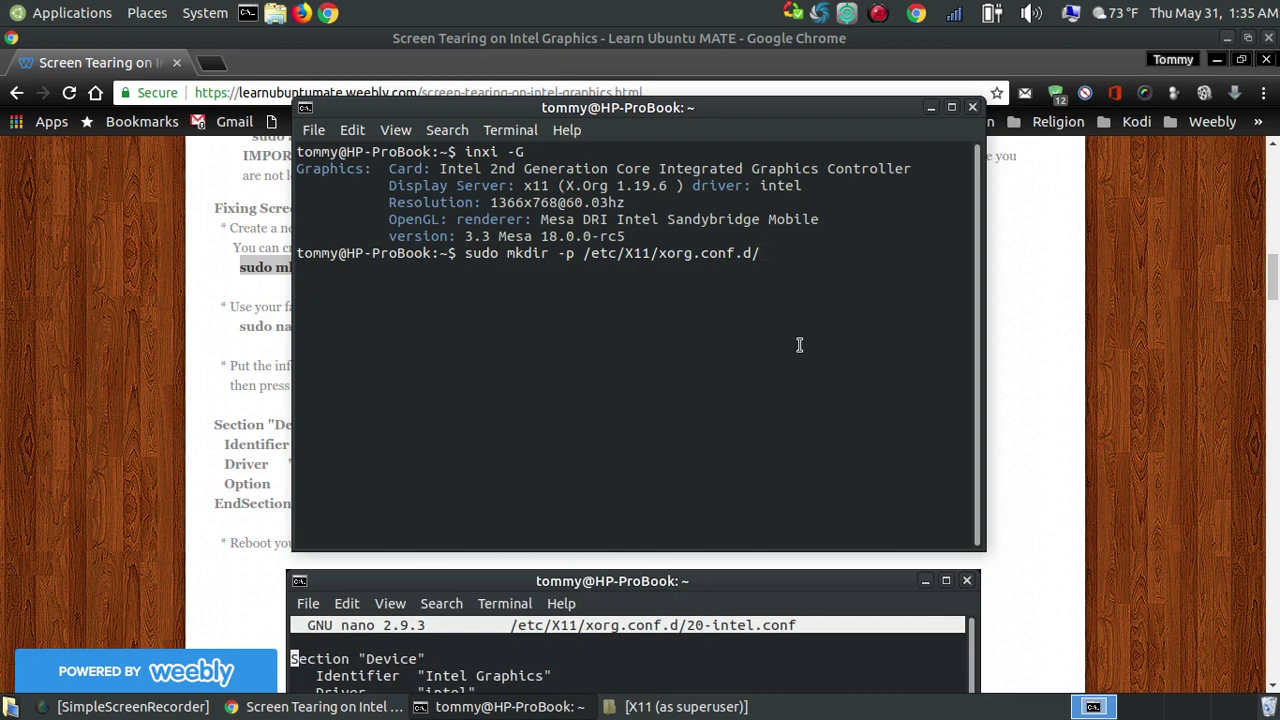
{"action": "key", "text": "Return"}
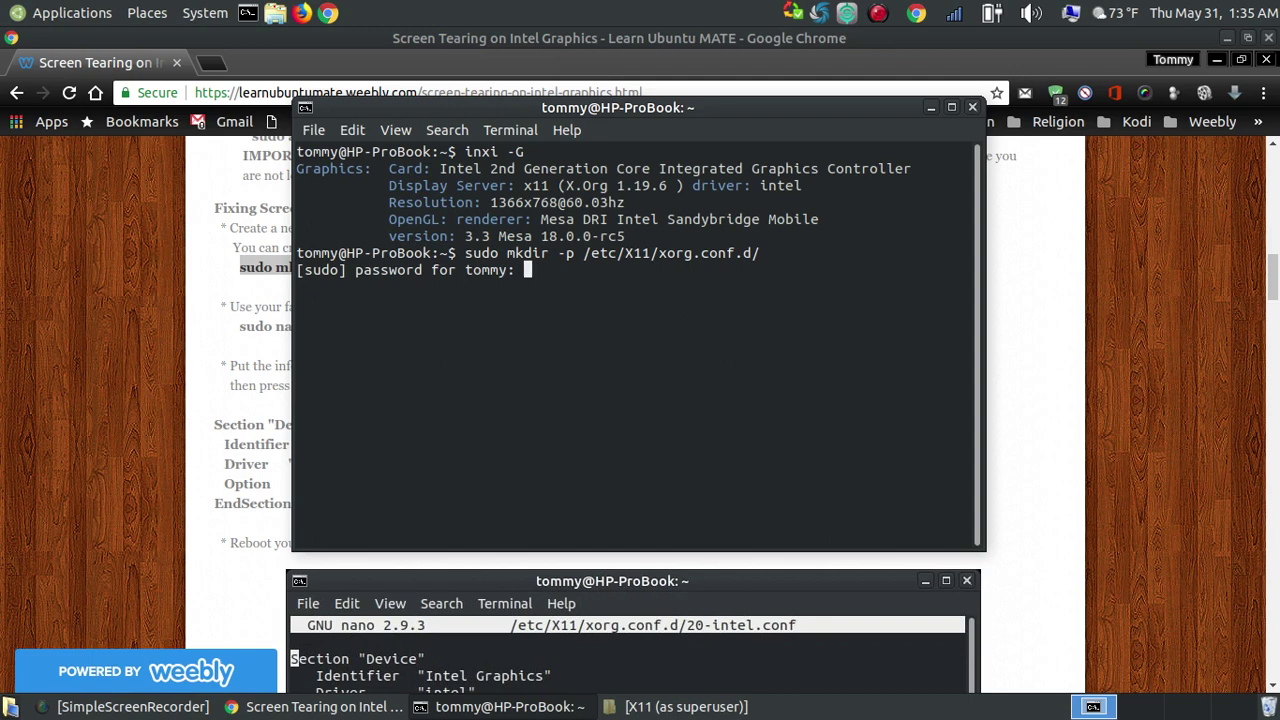
{"action": "key", "text": "Return"}
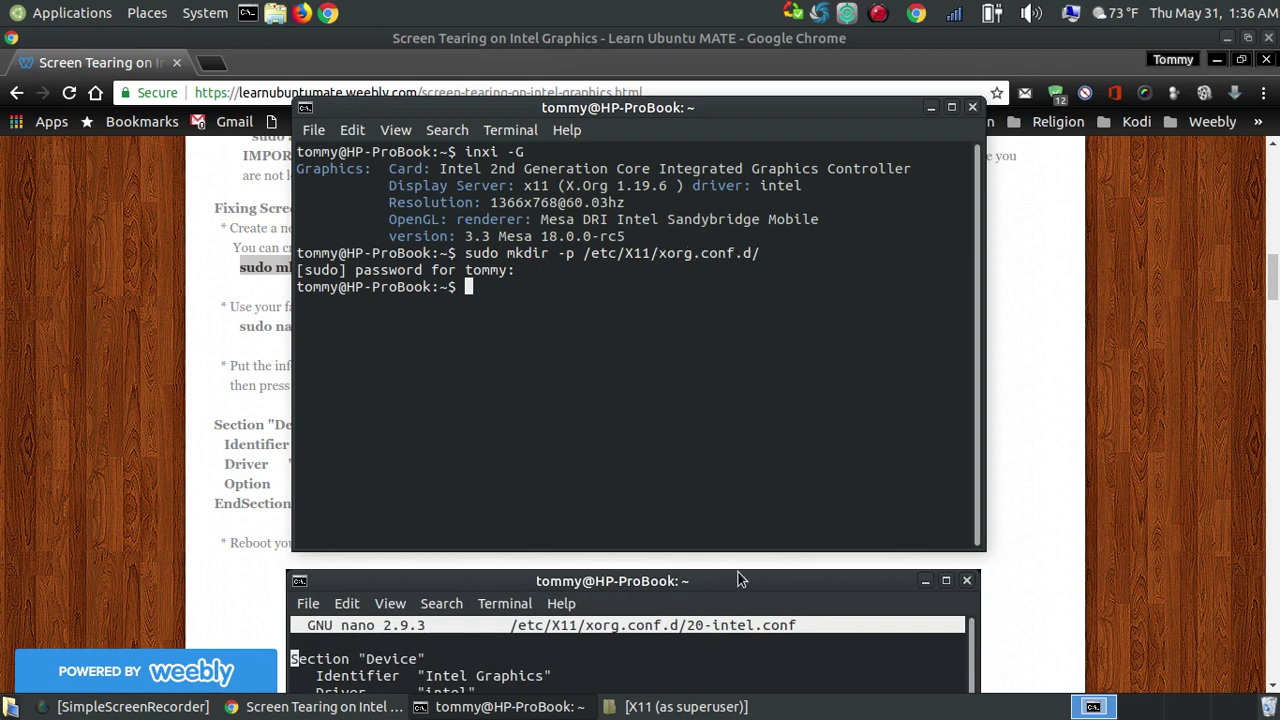
{"action": "left_click", "coordinate": [686, 706]}
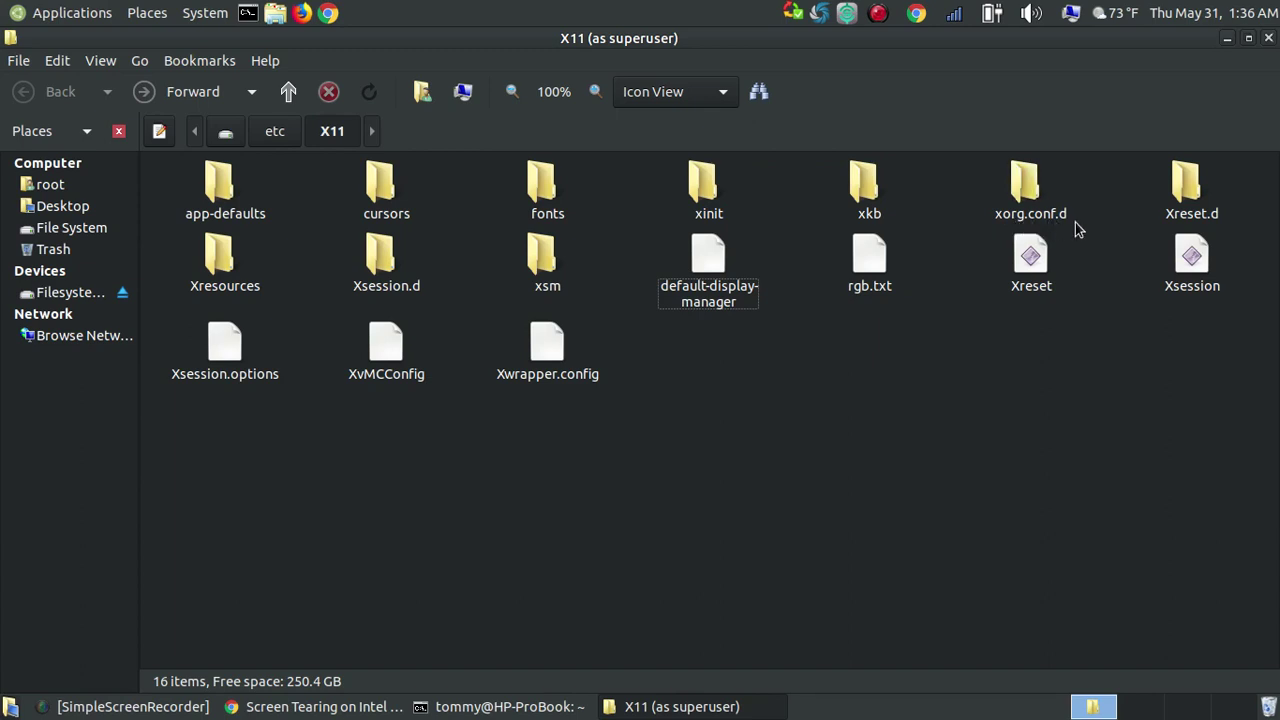
Open the xorg.conf.d folder, and copy the command sudo nano /etc/X11/xorg.conf.d/20-intel.conf from the browser guide
{"action": "double_click", "coordinate": [1026, 185]}
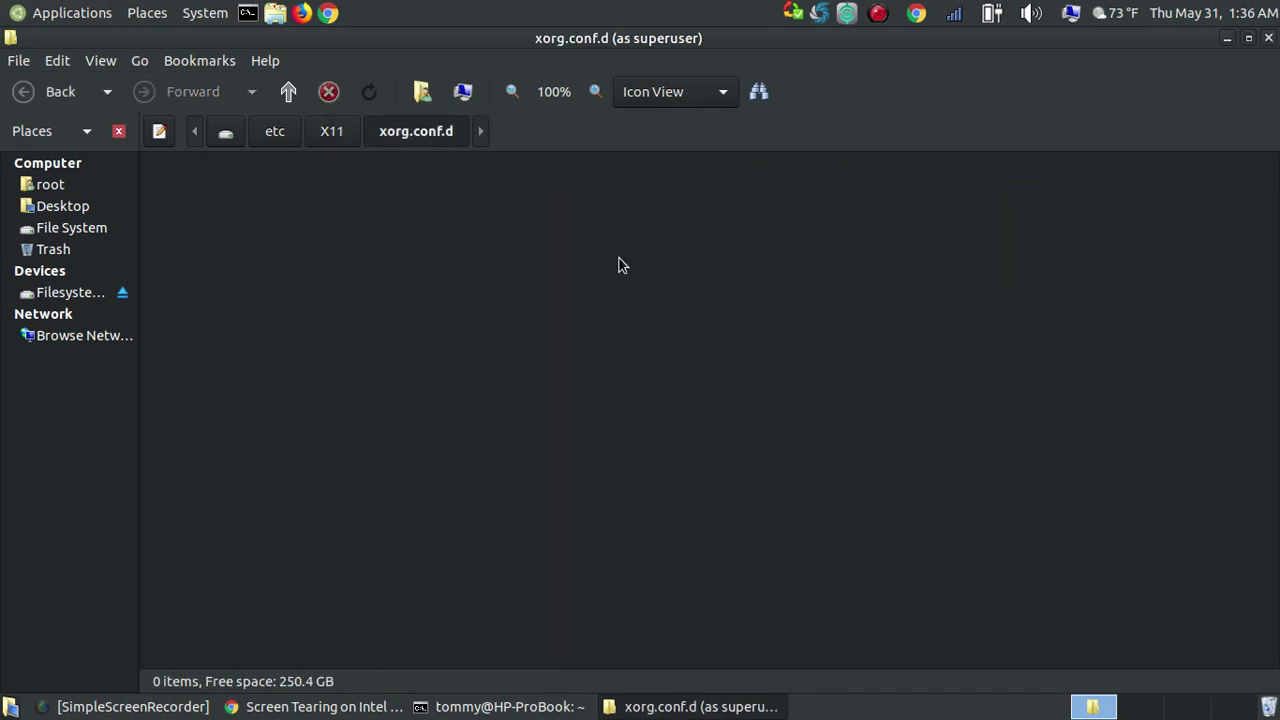
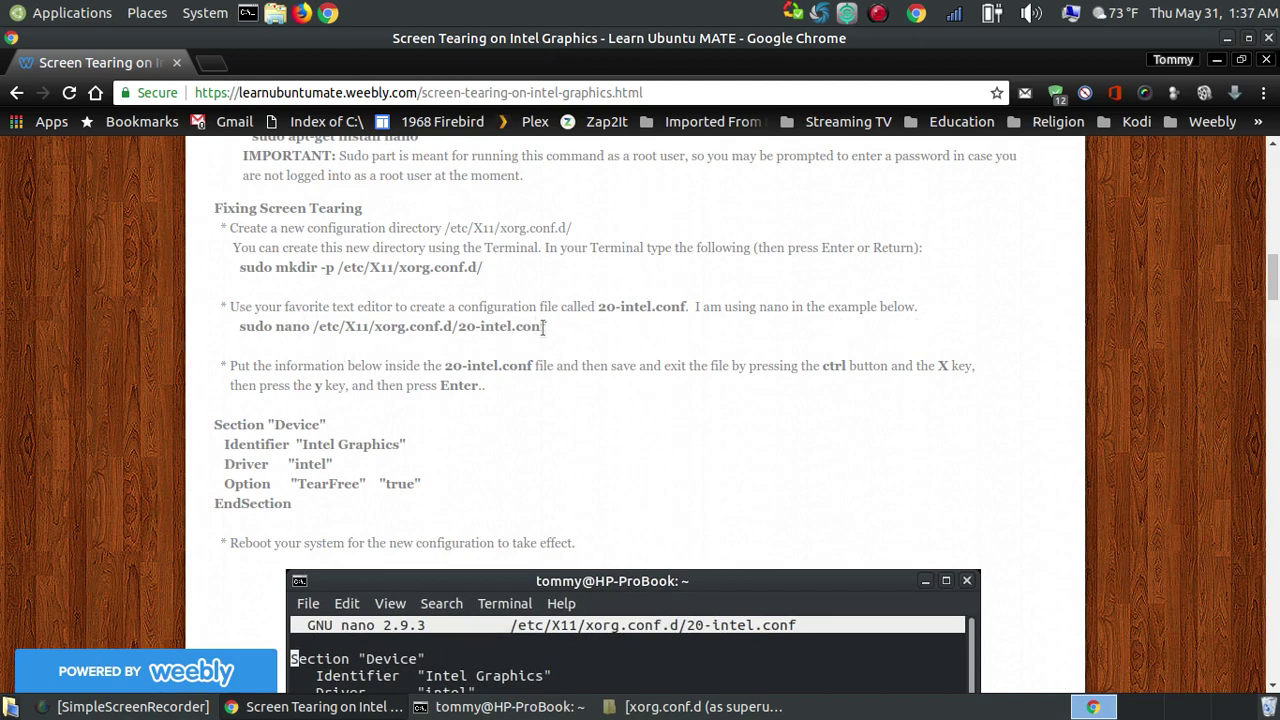
{"action": "scroll", "coordinate": [578, 308], "scroll_direction": "up", "scroll_amount": 1}
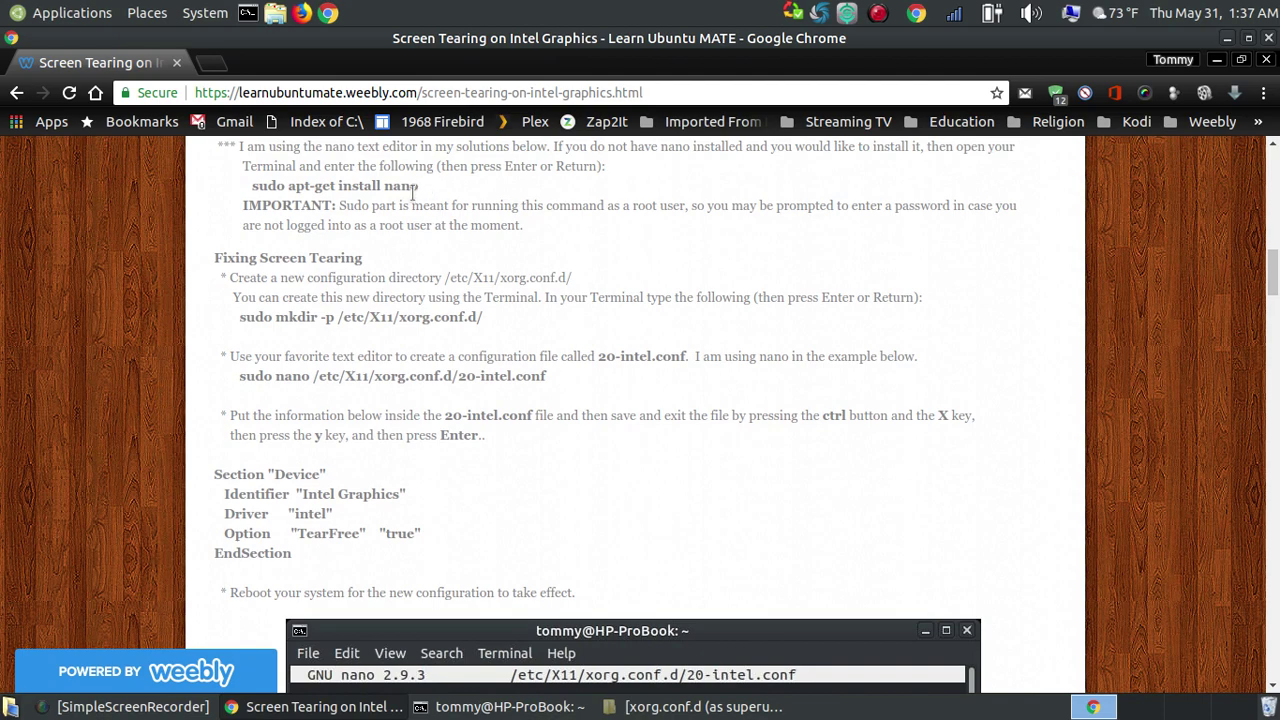
{"action": "scroll", "coordinate": [480, 420], "scroll_direction": "down", "scroll_amount": 1}
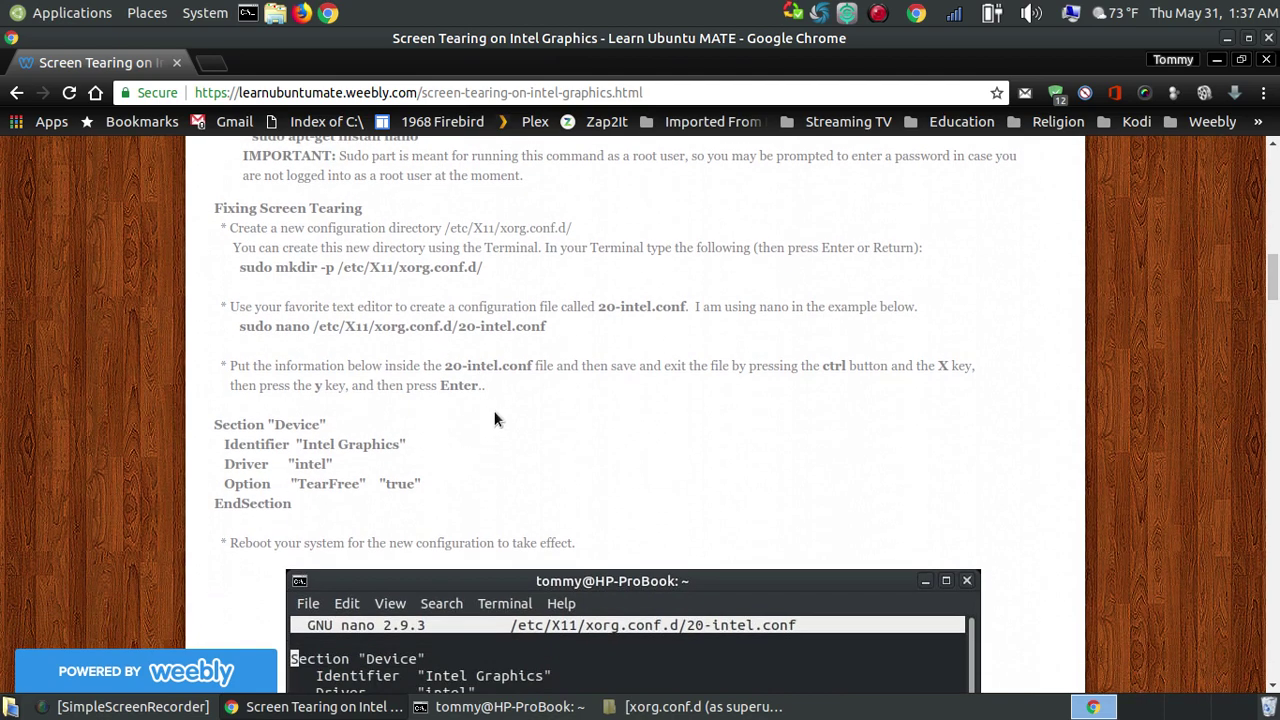
{"action": "mouse_move", "coordinate": [547, 324]}
{"action": "left_mouse_down"}
{"action": "mouse_move", "coordinate": [237, 326]}
{"action": "mouse_move", "coordinate": [549, 329]}
{"action": "left_mouse_up"}
{"action": "left_click", "coordinate": [237, 326]}
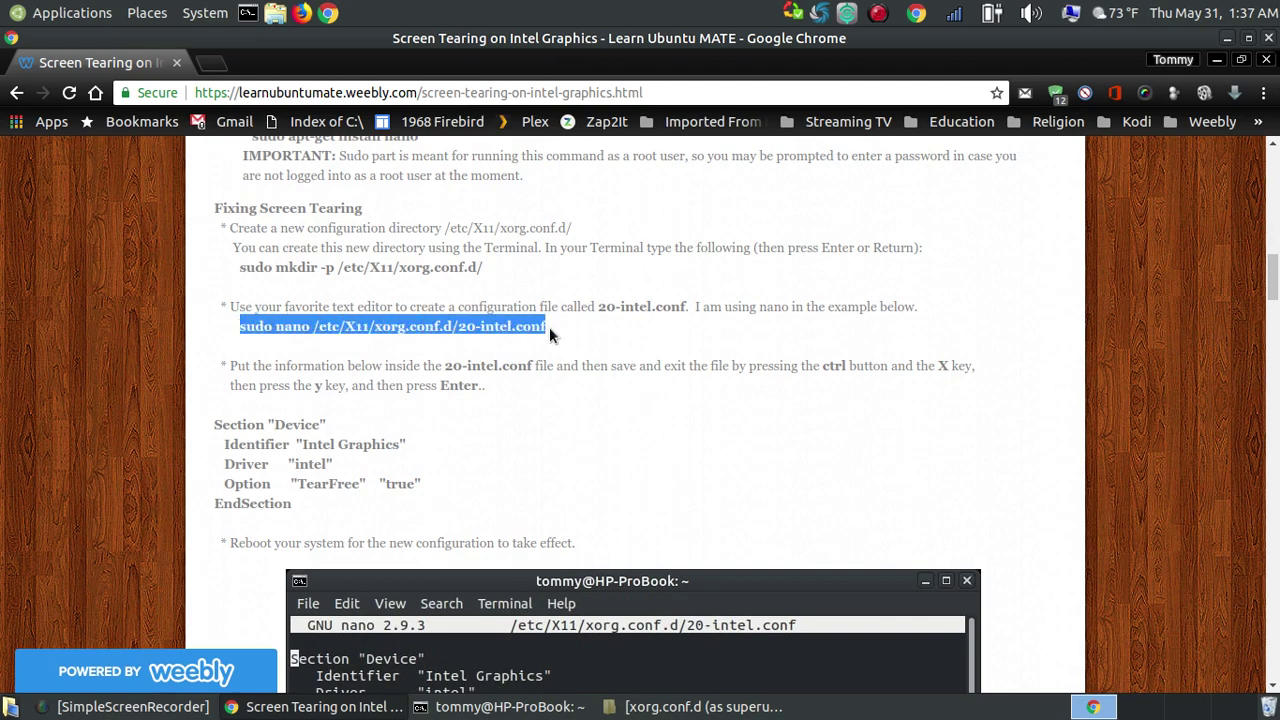
{"action": "right_click", "coordinate": [535, 330]}
{"action": "left_click", "coordinate": [589, 339]}
Run the copied nano command for 20-intel.conf in MATE Terminal, with the browser window minimized
{"action": "key", "text": "alt+Tab"}
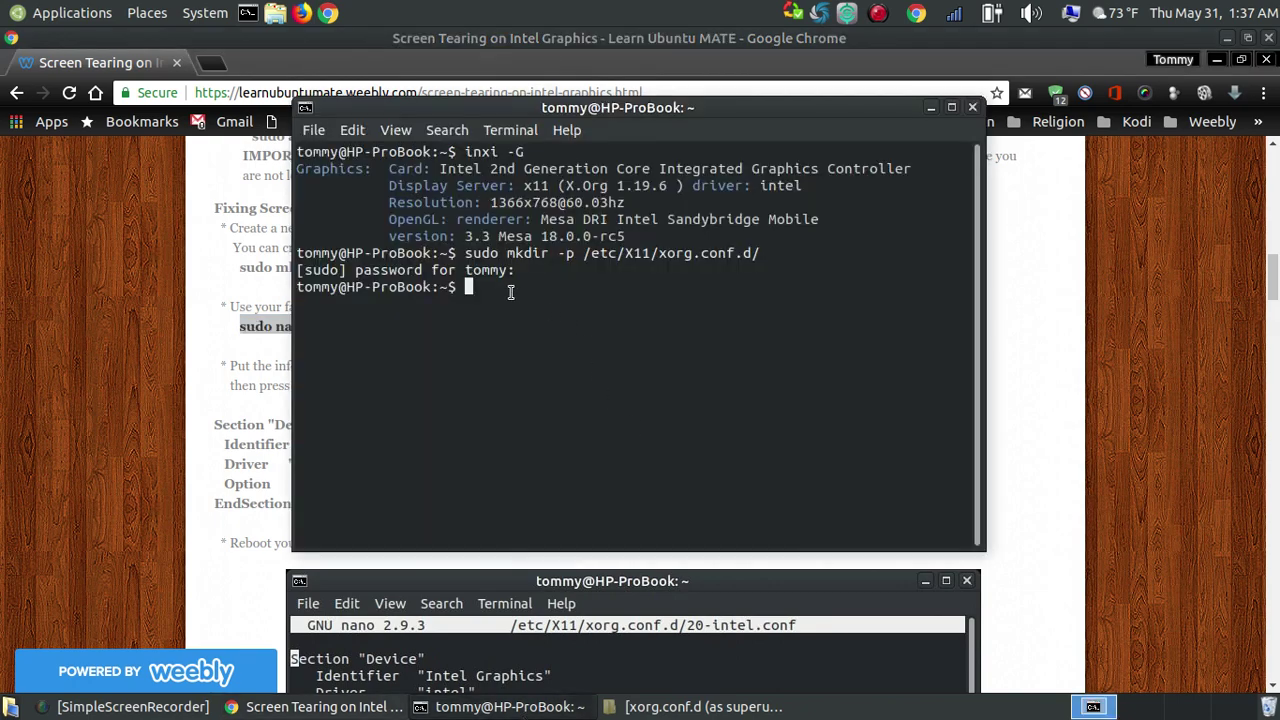
{"action": "right_click", "coordinate": [510, 298]}
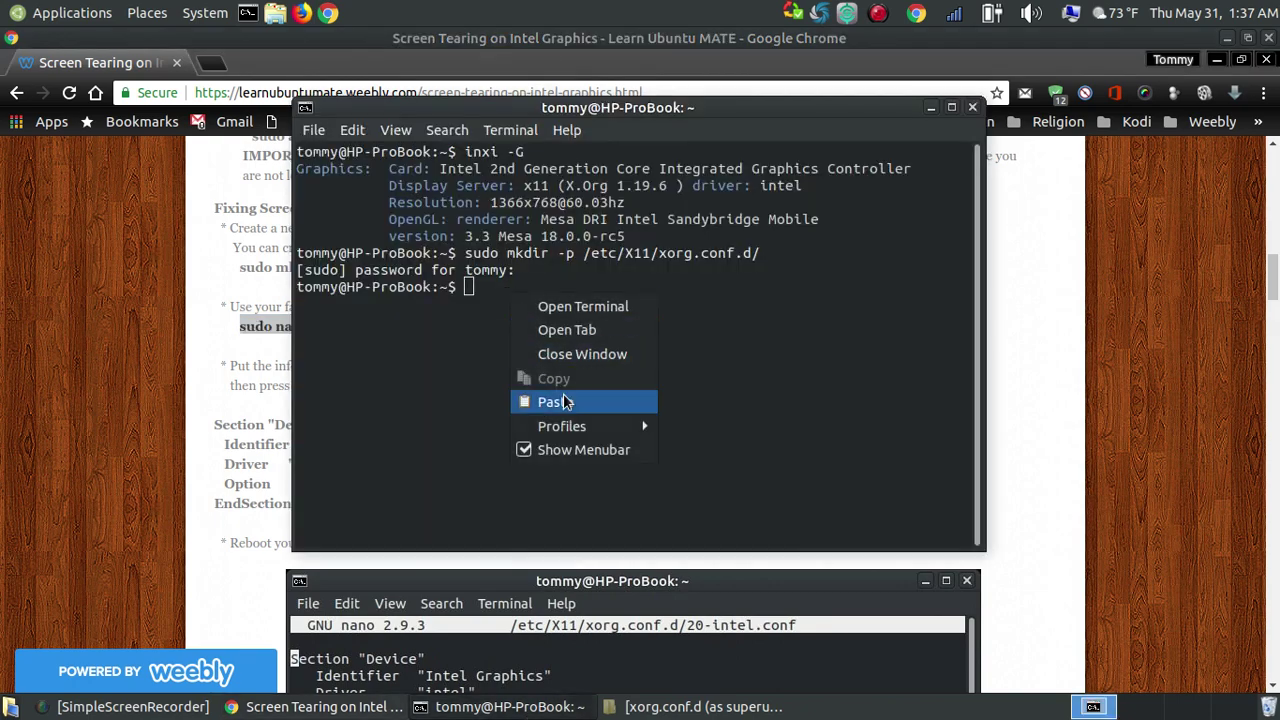
{"action": "left_click", "coordinate": [549, 401]}
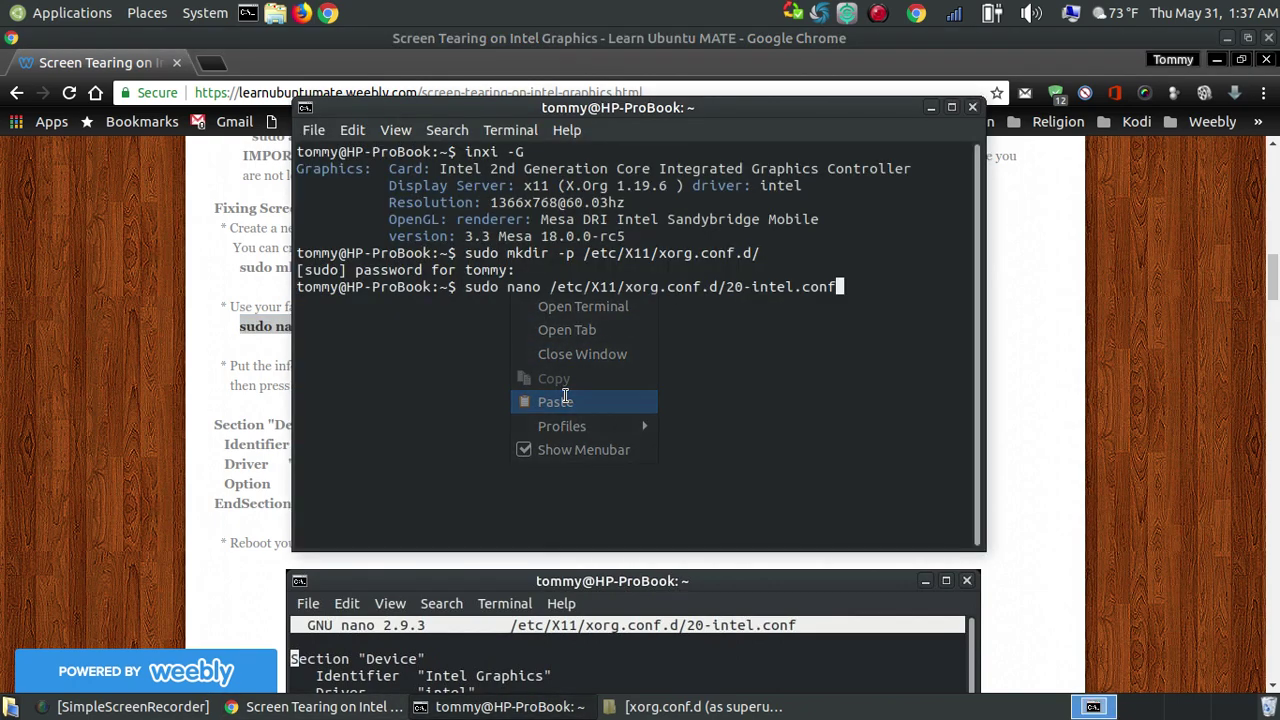
{"action": "left_click", "coordinate": [1227, 39]}
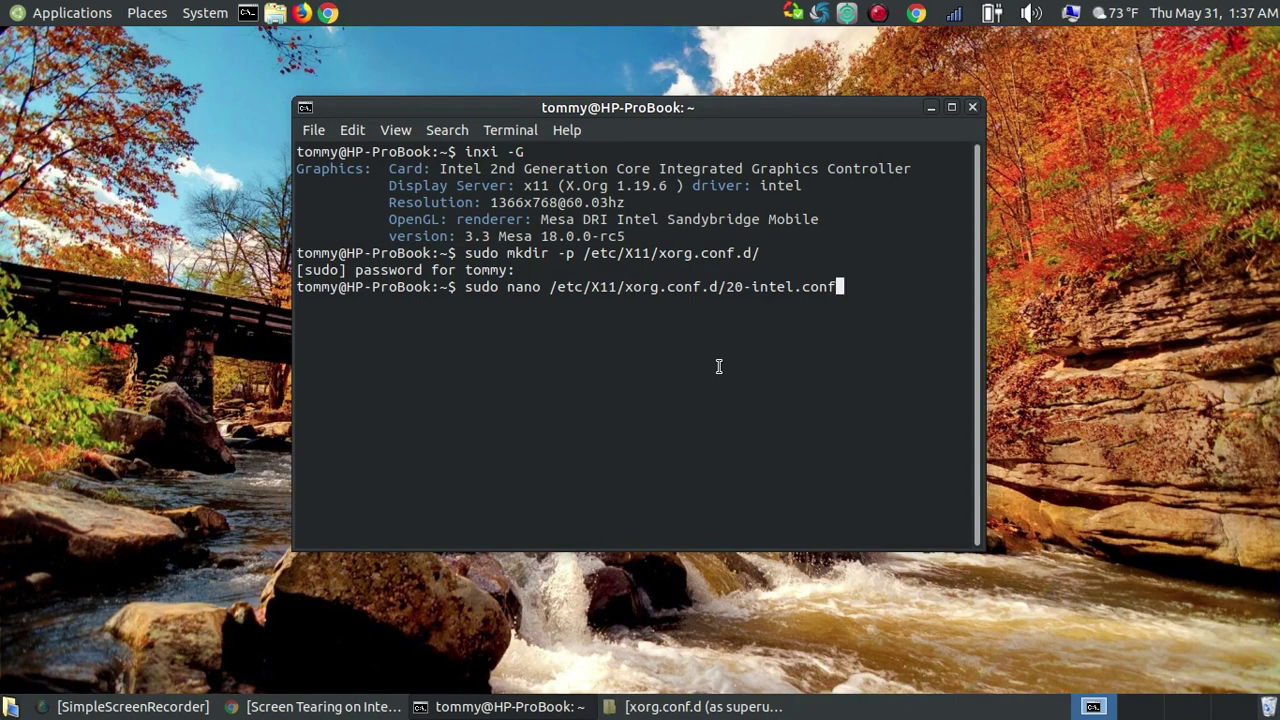
{"action": "key", "text": "Return"}
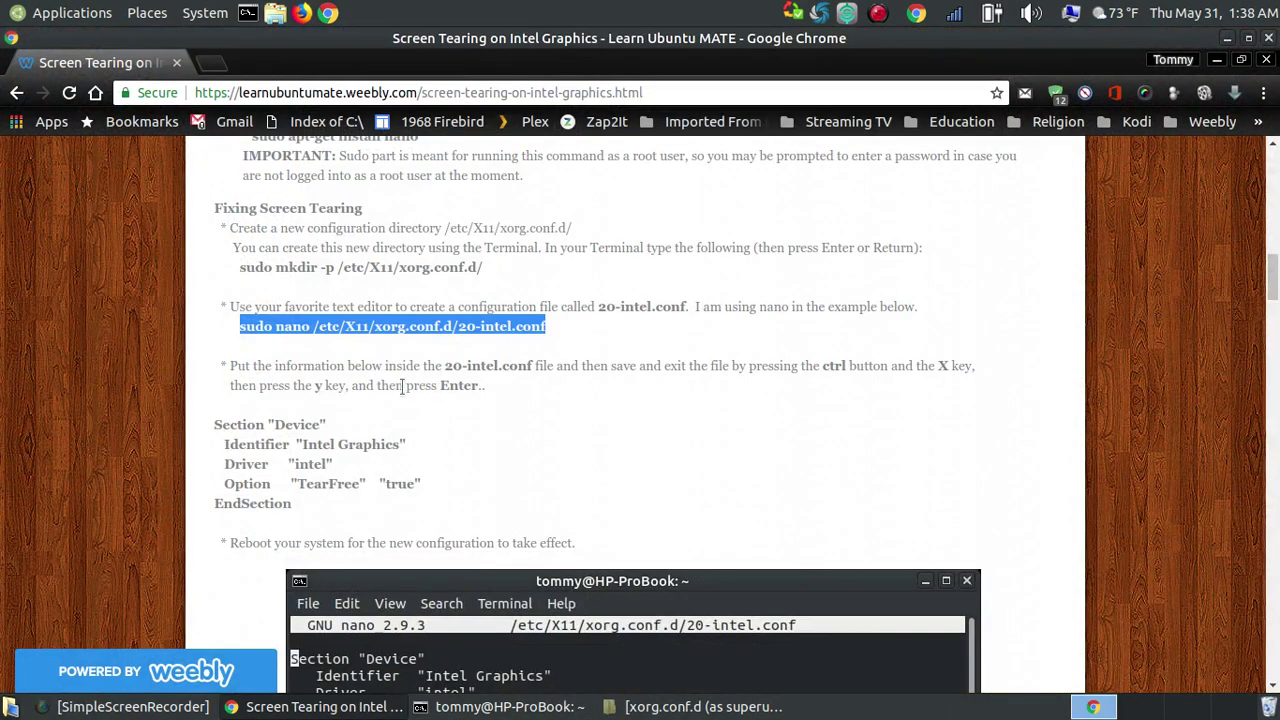
Copy the five-line configuration block from Section "Device" through EndSection, including the TearFree option, from the browser guide
{"action": "scroll", "coordinate": [439, 377], "scroll_direction": "down", "scroll_amount": 2}
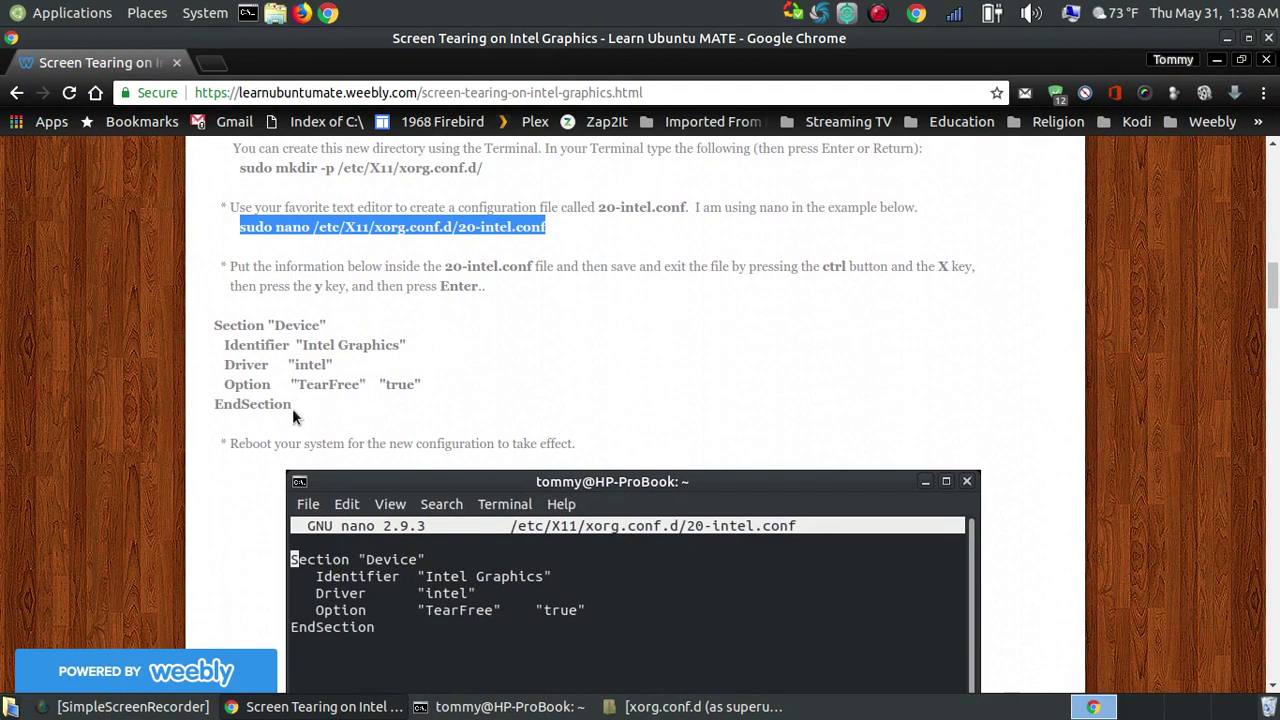
{"action": "left_click_drag", "start_coordinate": [292, 406], "coordinate": [222, 318]}
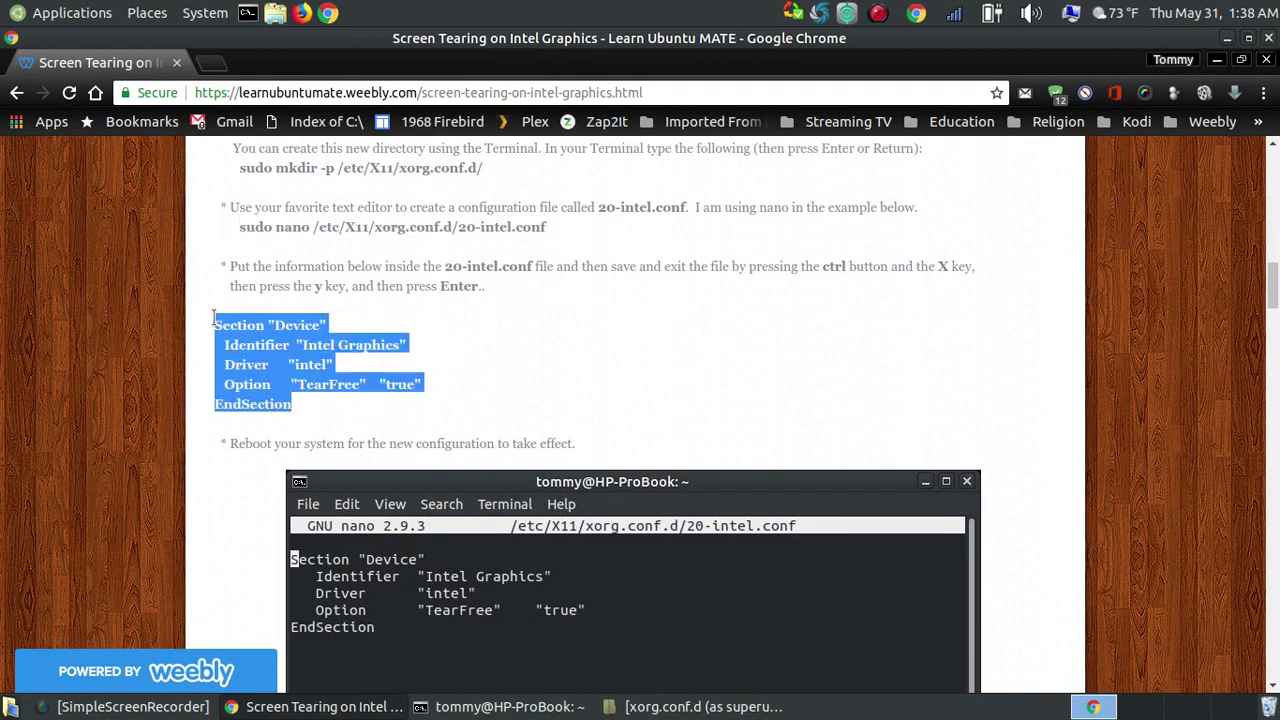
{"action": "right_click", "coordinate": [249, 335]}
{"action": "left_click", "coordinate": [276, 348]}
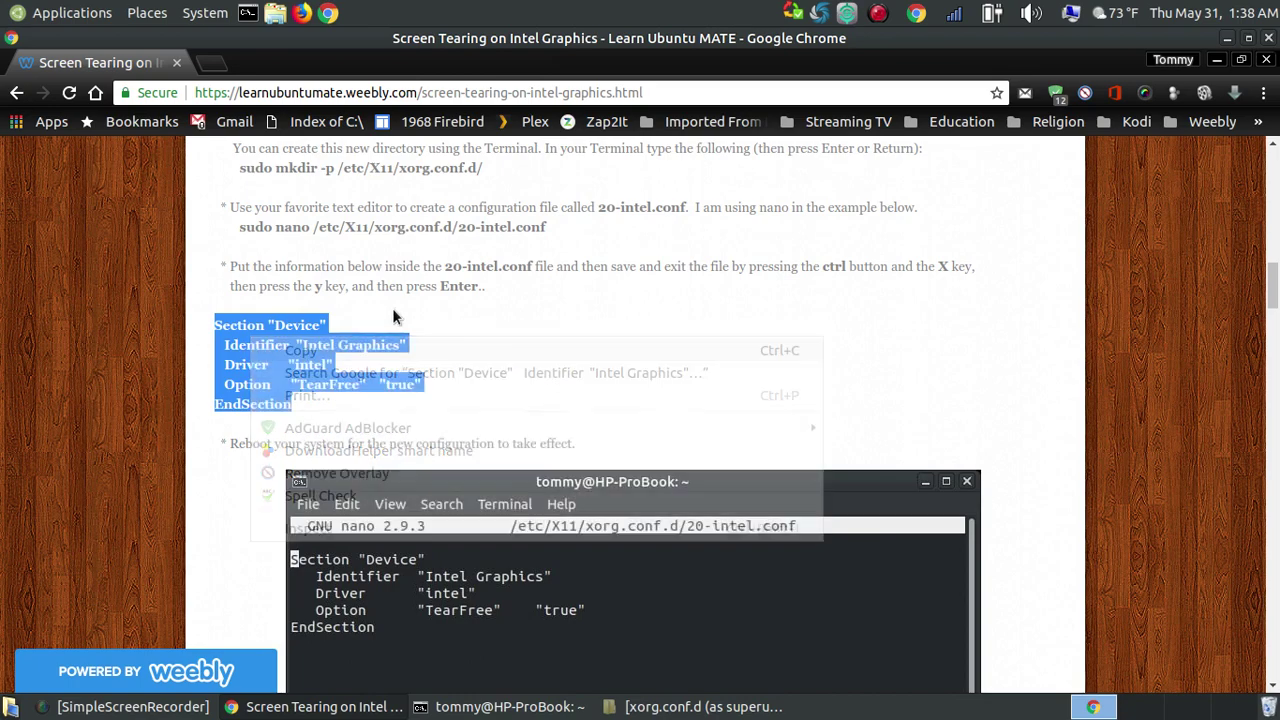
{"action": "left_click", "coordinate": [413, 310]}
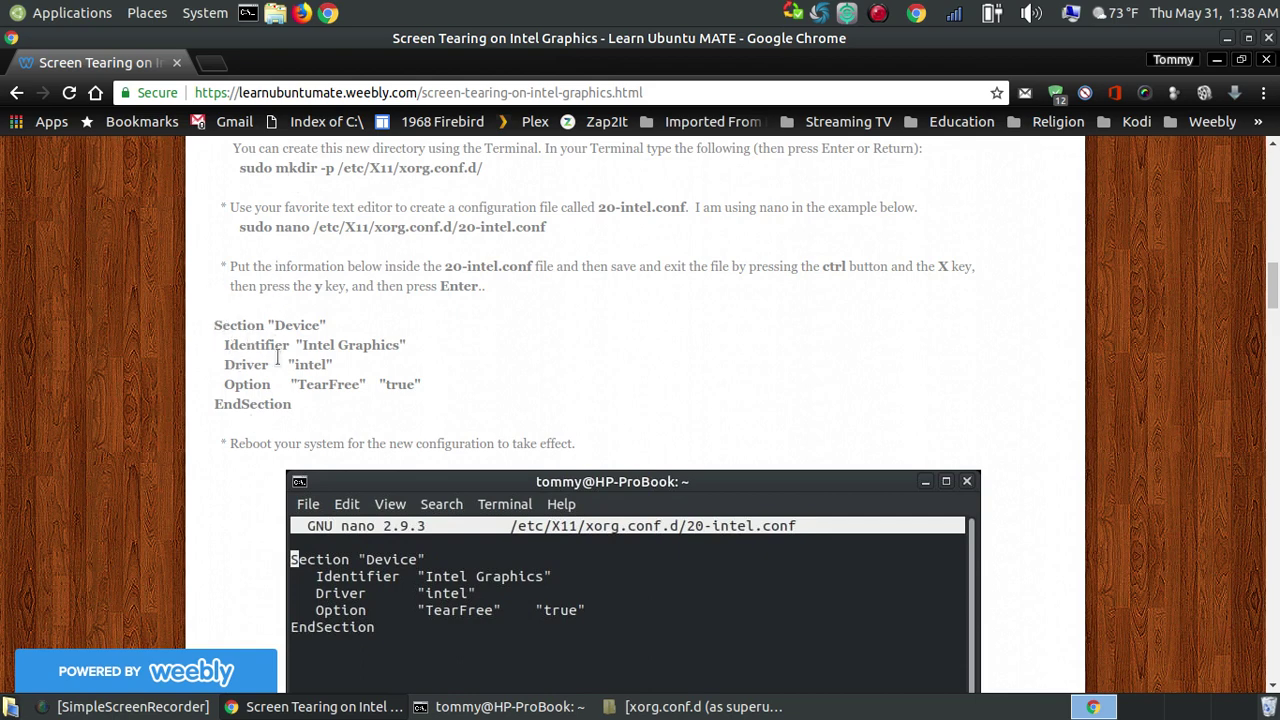
{"action": "left_click_drag", "start_coordinate": [296, 405], "coordinate": [200, 326]}
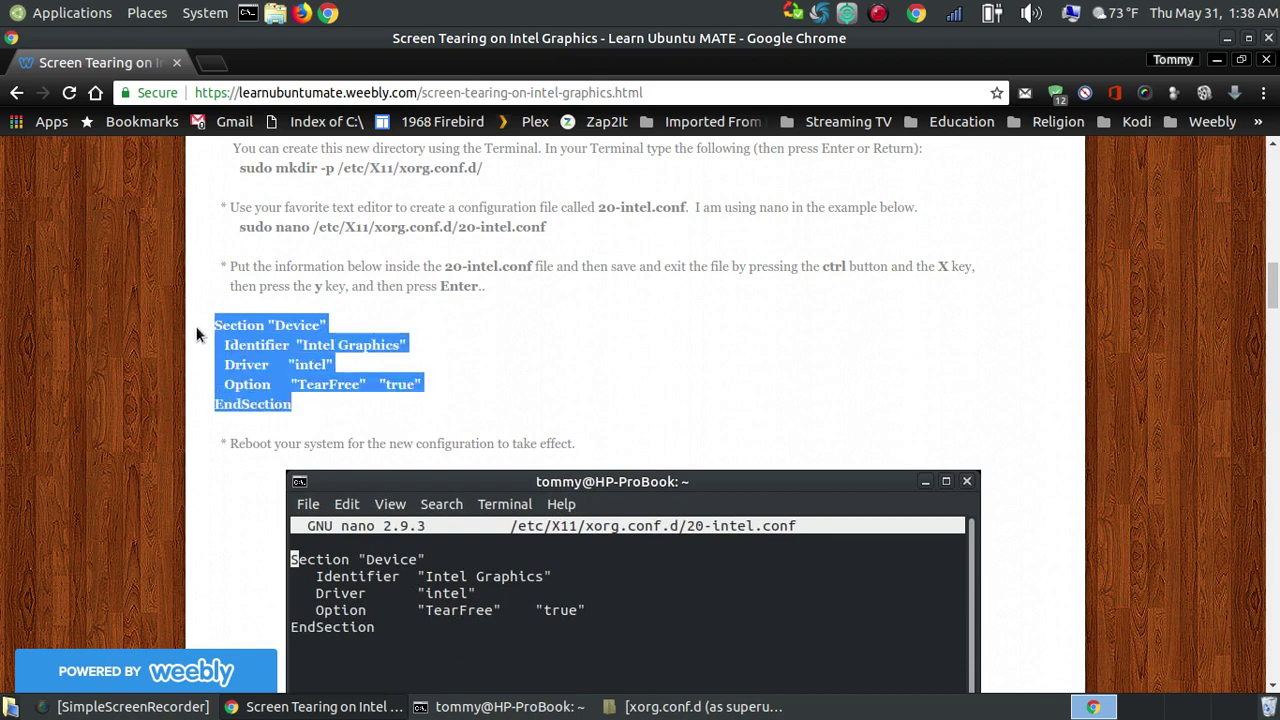
{"action": "right_click", "coordinate": [250, 345]}
{"action": "left_click", "coordinate": [288, 362]}
Paste the copied Section "Device" block into the empty 20-intel.conf in the terminal's nano editor, and minimize the browser
{"action": "left_click", "coordinate": [520, 716]}
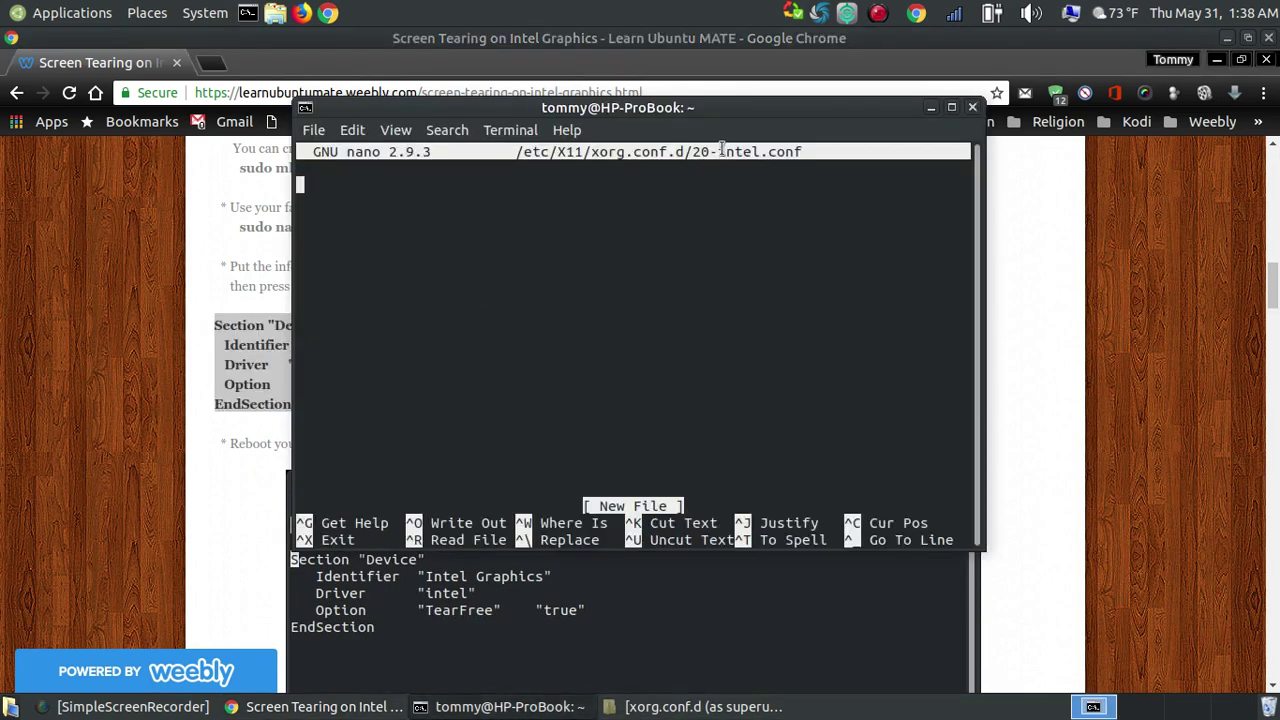
{"action": "right_click", "coordinate": [365, 202]}
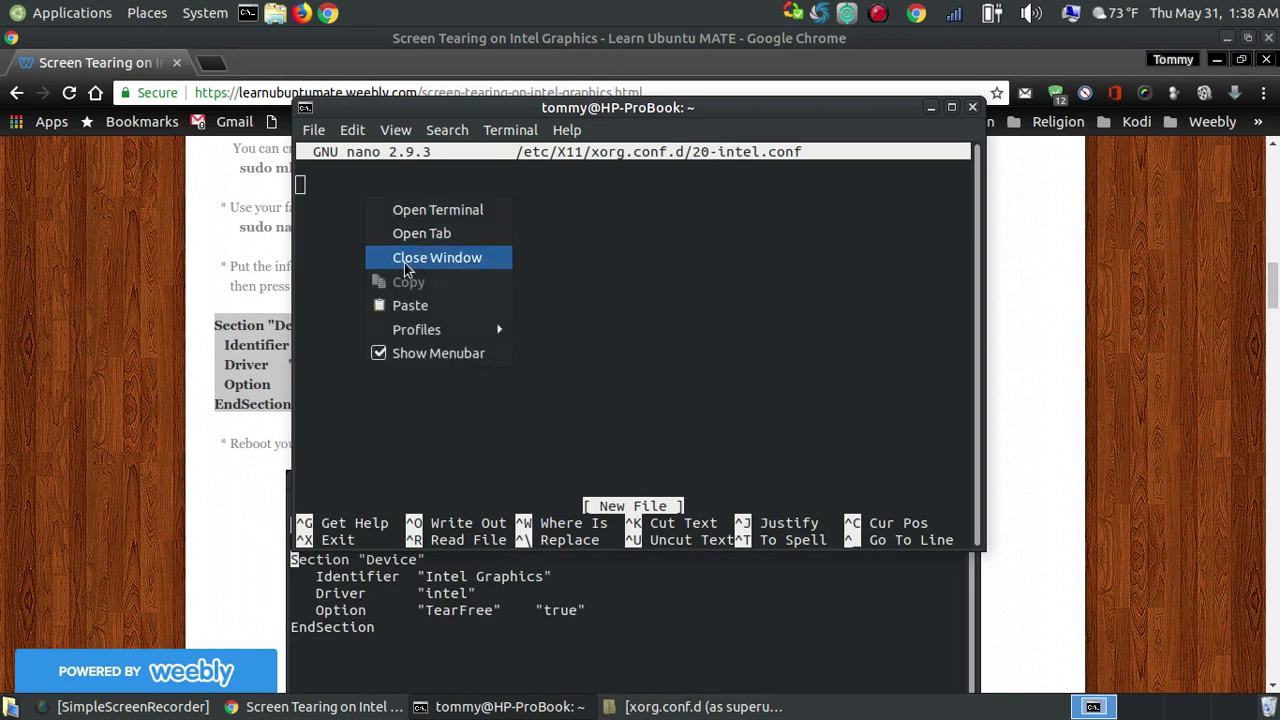
{"action": "left_click", "coordinate": [424, 302]}
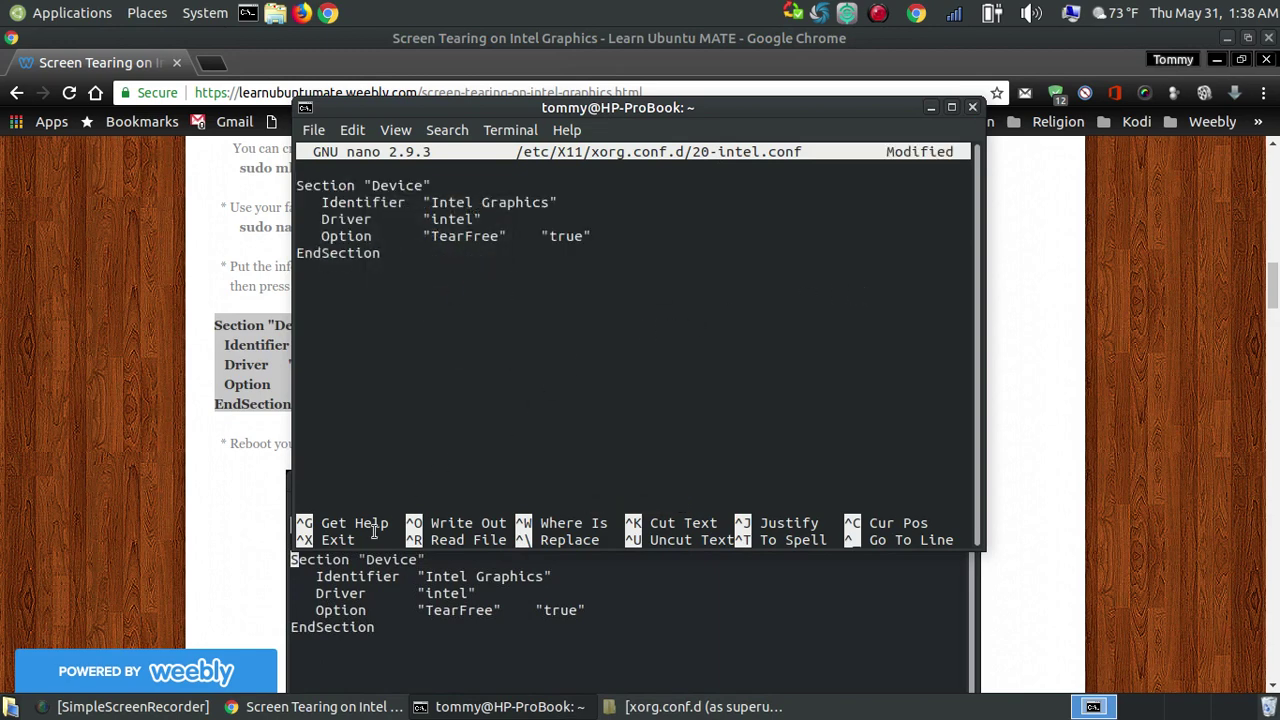
{"action": "left_click", "coordinate": [1228, 43]}
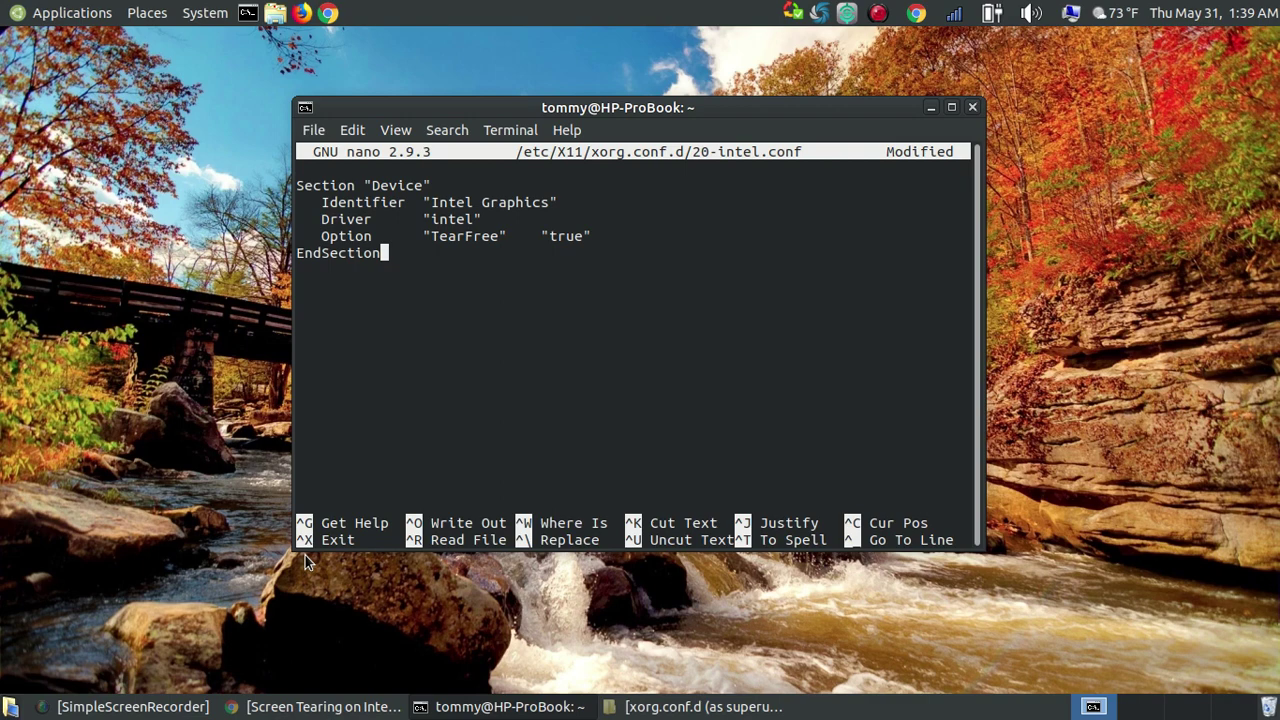
Exit nano, saving the changes to /etc/X11/xorg.conf.d/20-intel.conf, and move the terminal window slightly up the desktop
{"action": "key", "text": "ctrl+x"}
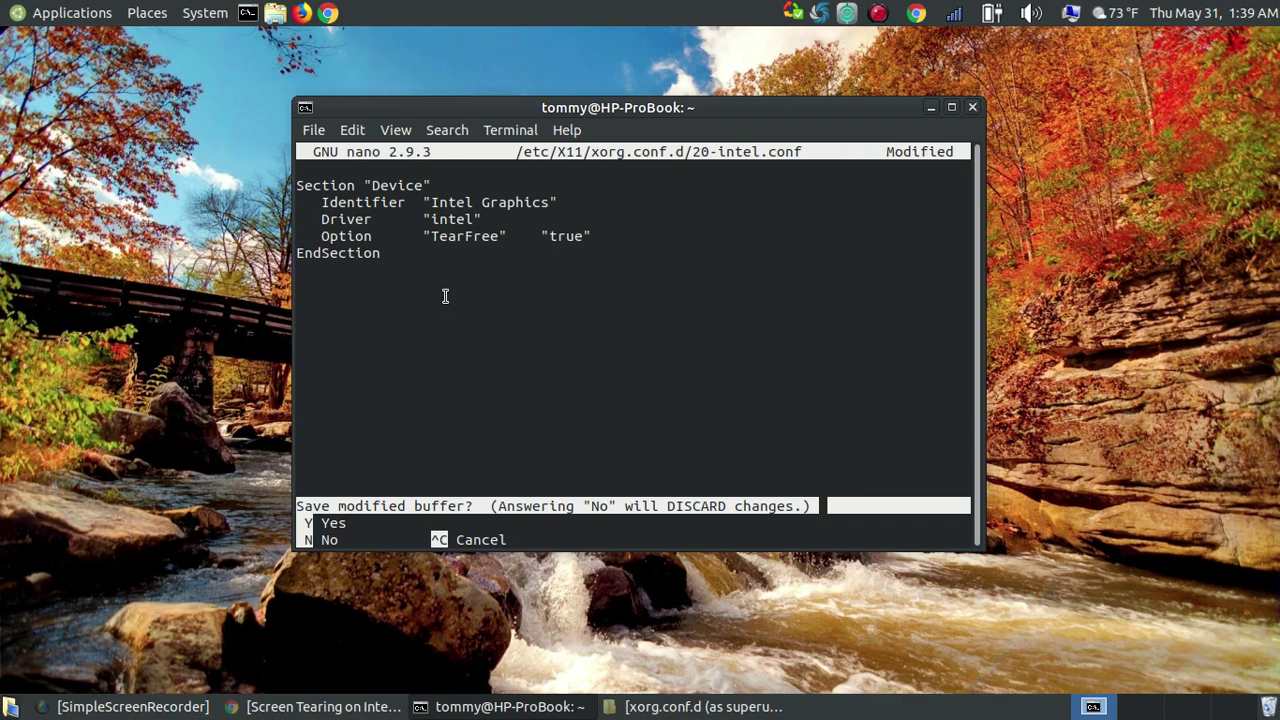
{"action": "key", "text": "y"}
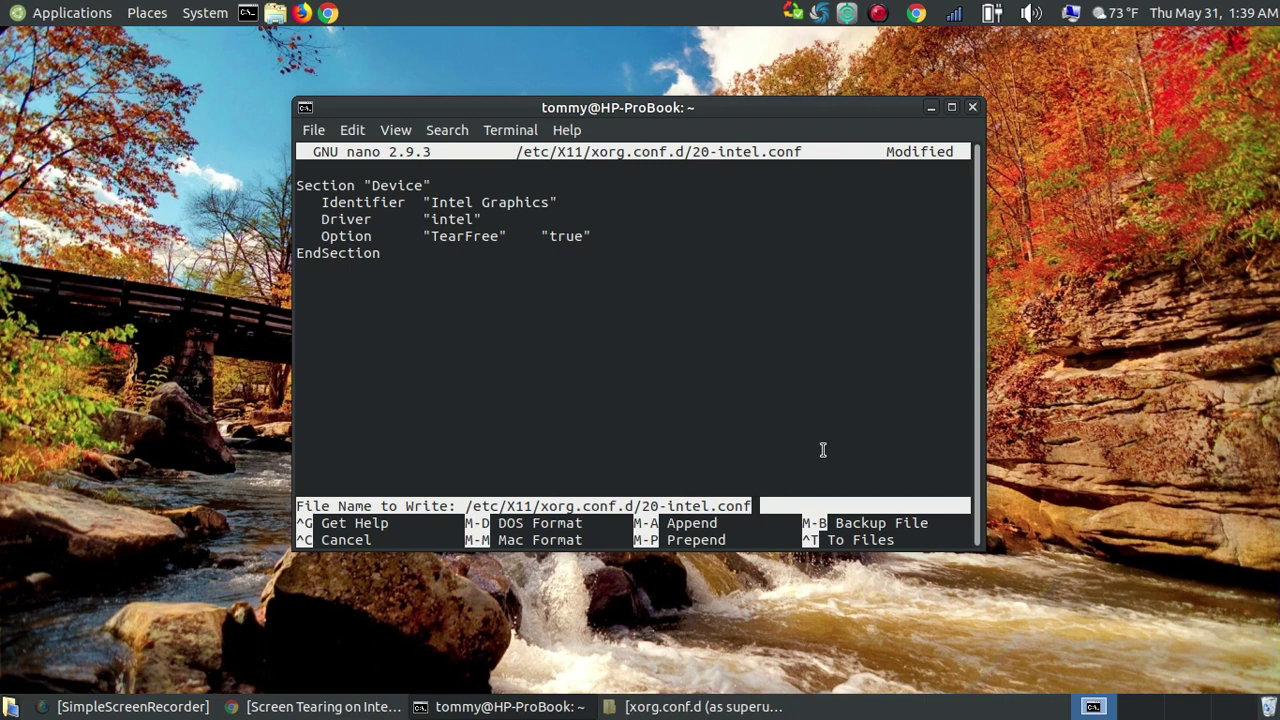
{"action": "key", "text": "Return"}
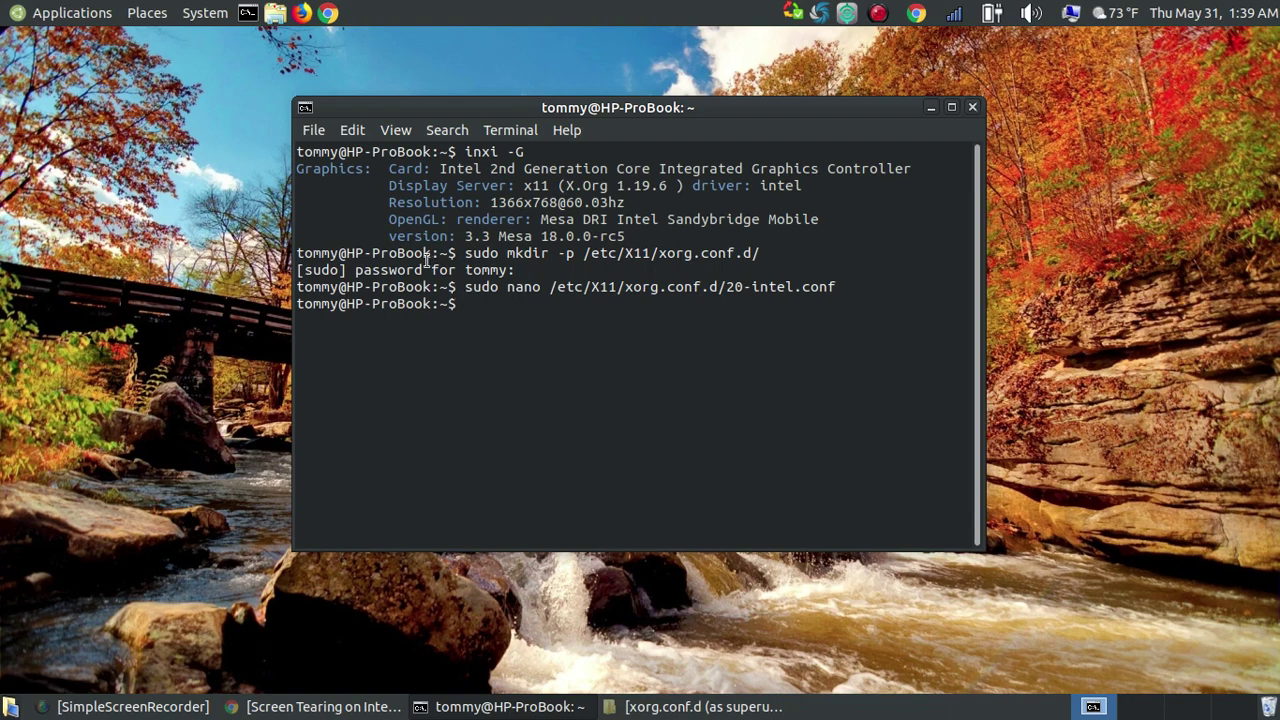
{"action": "left_click_drag", "start_coordinate": [514, 105], "coordinate": [509, 74]}
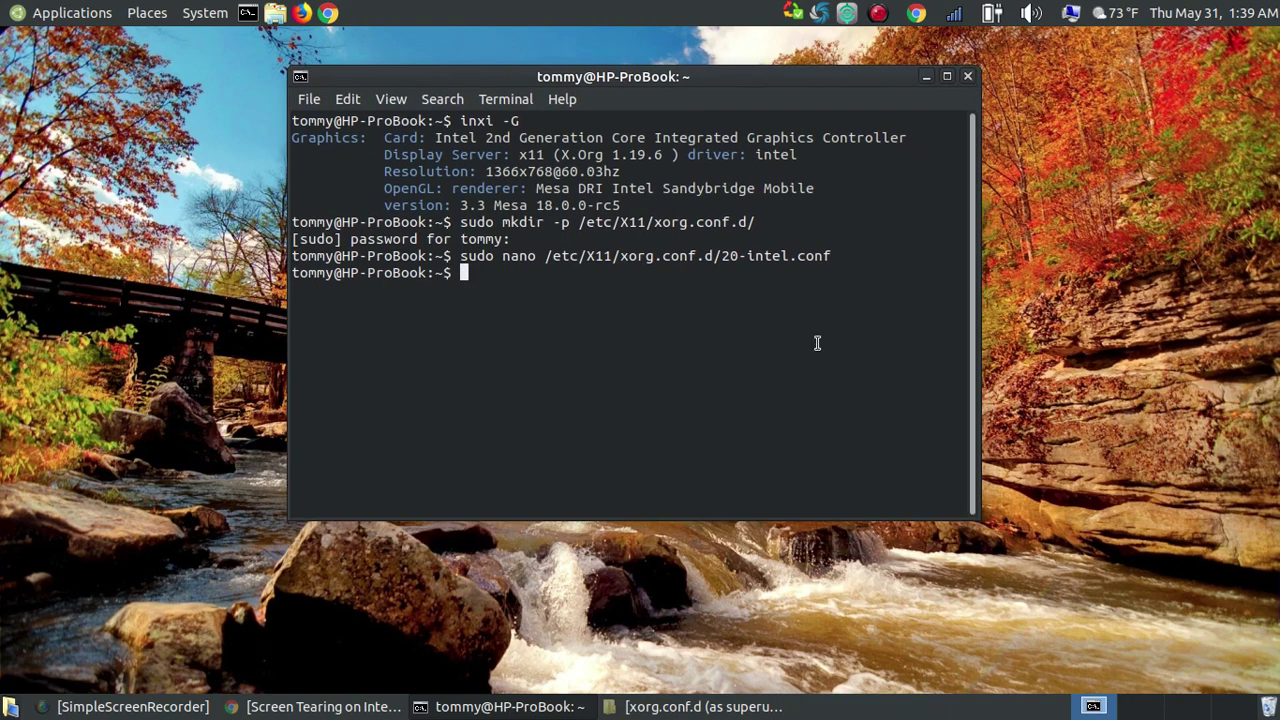
Check the contents of 20-intel.conf from the administrator xorg.conf.d window, and close both the text editor and the file window
{"action": "left_click", "coordinate": [737, 707]}
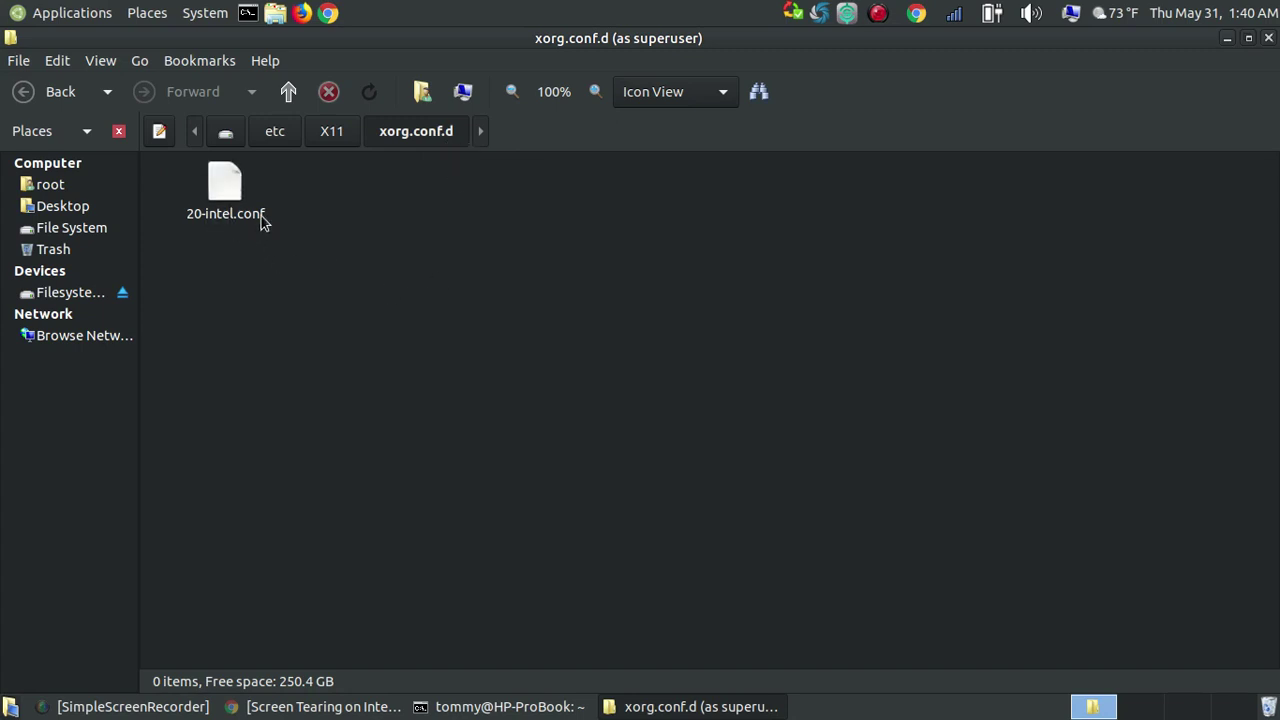
{"action": "double_click", "coordinate": [220, 188]}
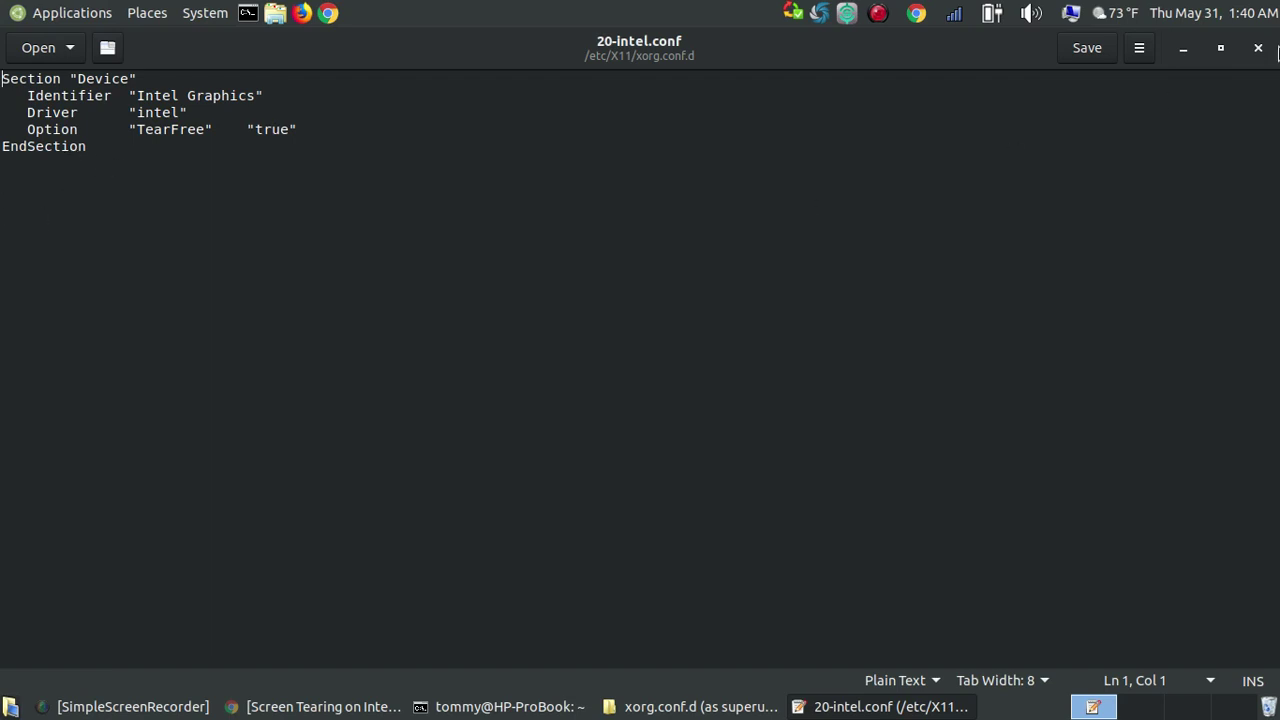
{"action": "left_click", "coordinate": [1258, 48]}
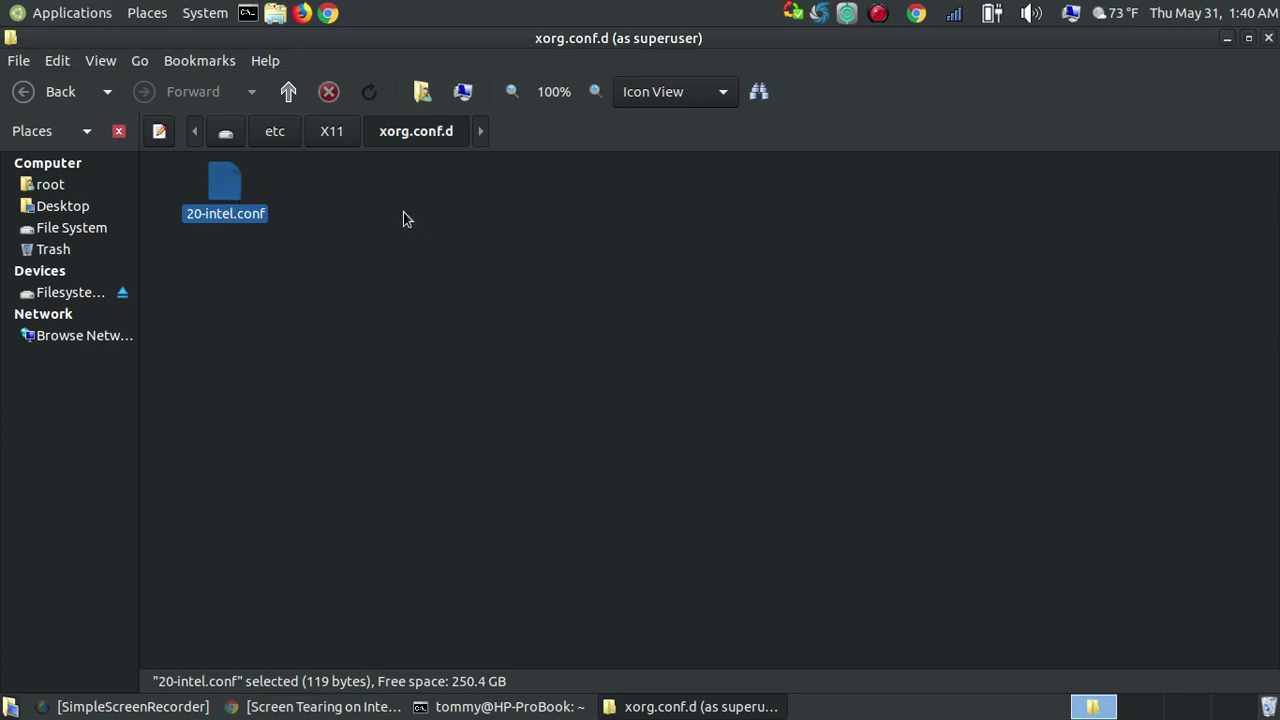
{"action": "left_click", "coordinate": [1269, 38]}
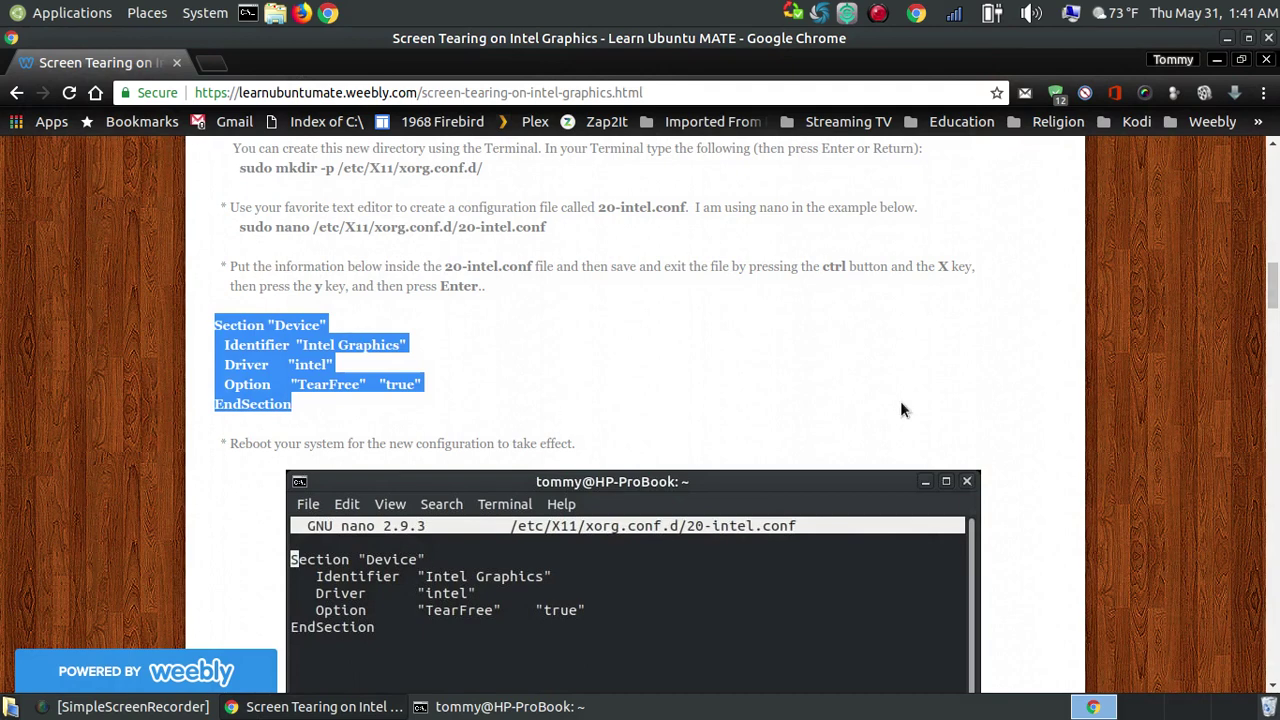
Review the rest of the browser guide, from the reboot instruction and nano screenshots to the screen tearing test videos
{"action": "left_click", "coordinate": [964, 383]}
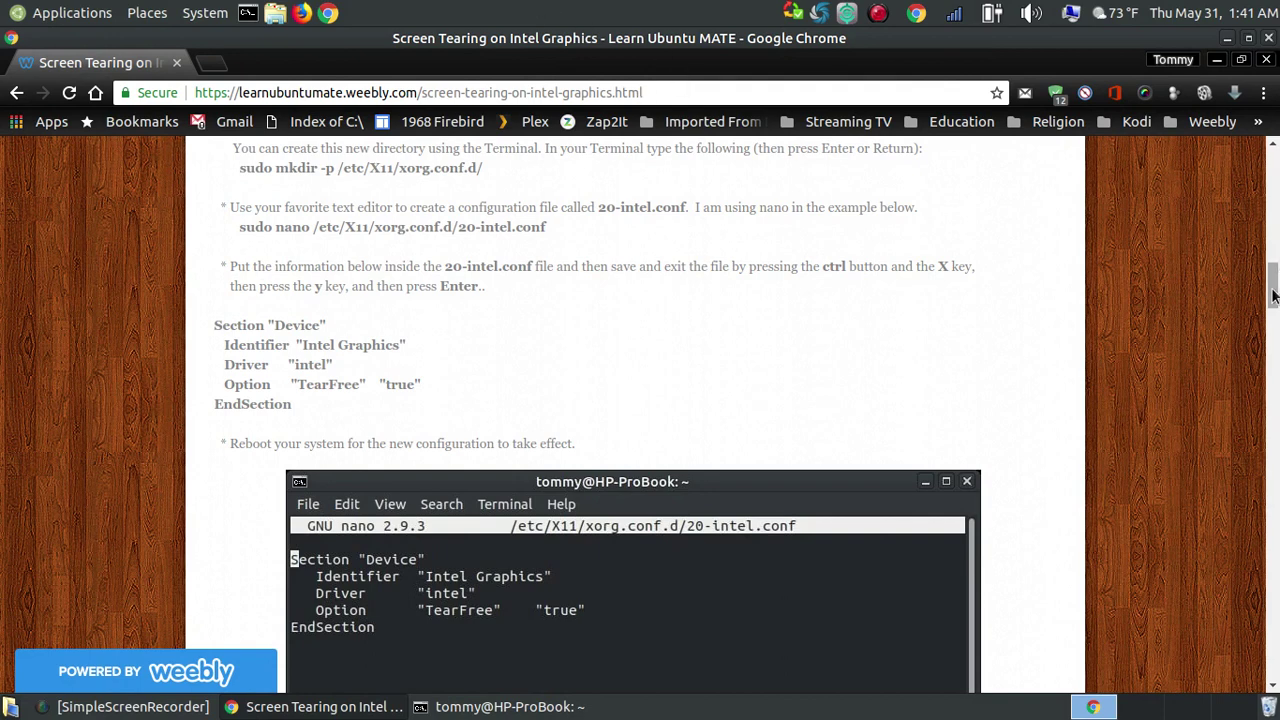
{"action": "scroll", "coordinate": [1275, 295], "scroll_direction": "down", "scroll_amount": 1}
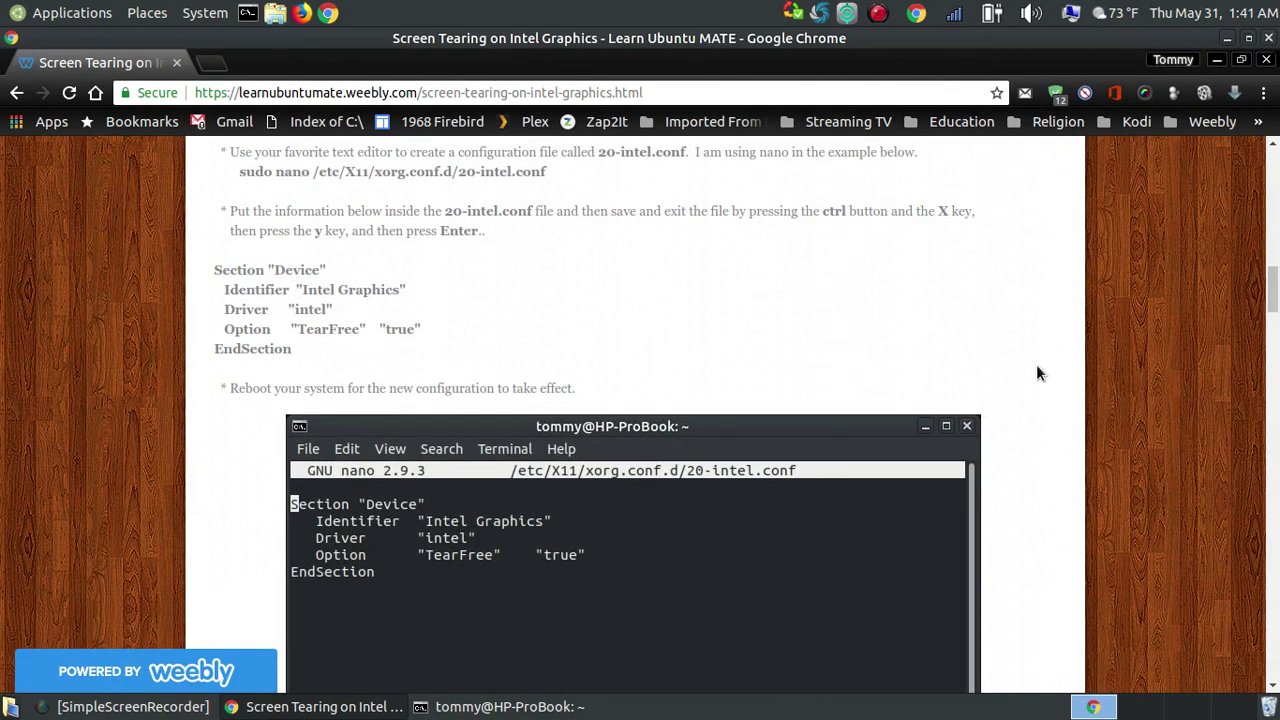
{"action": "scroll", "coordinate": [1040, 365], "scroll_direction": "down", "scroll_amount": 4}
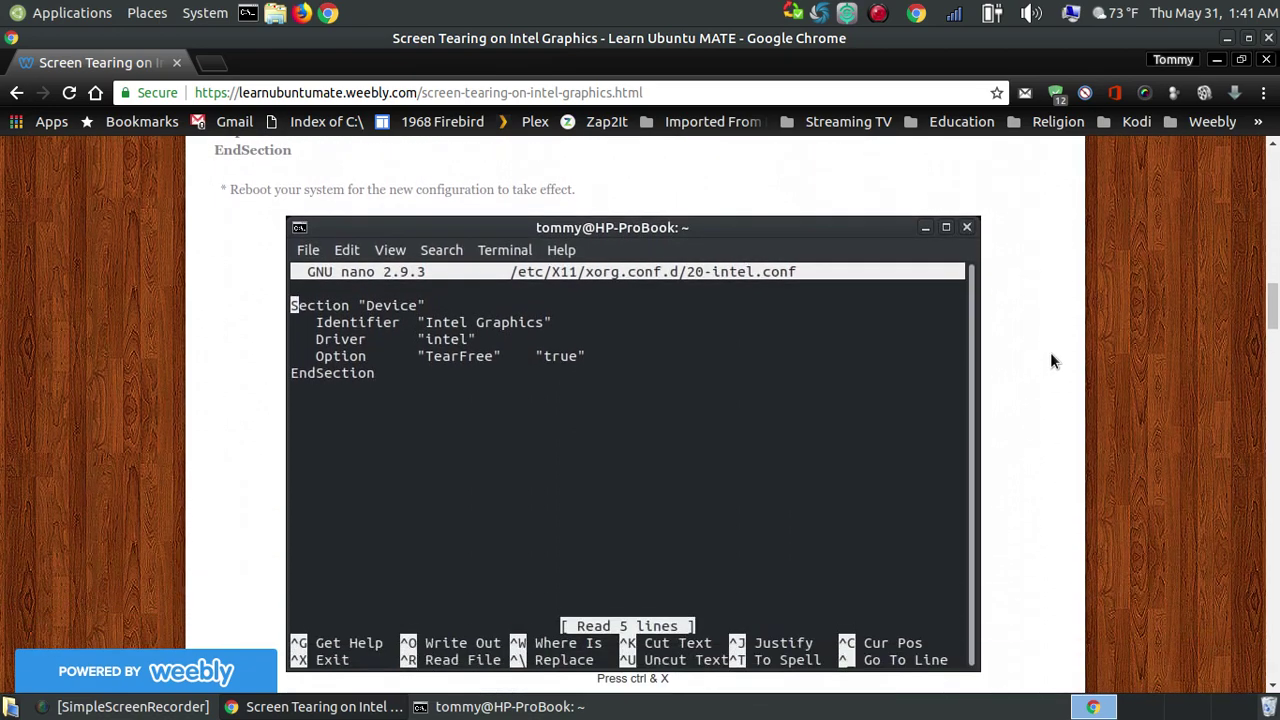
{"action": "scroll", "coordinate": [1050, 352], "scroll_direction": "down", "scroll_amount": 4}
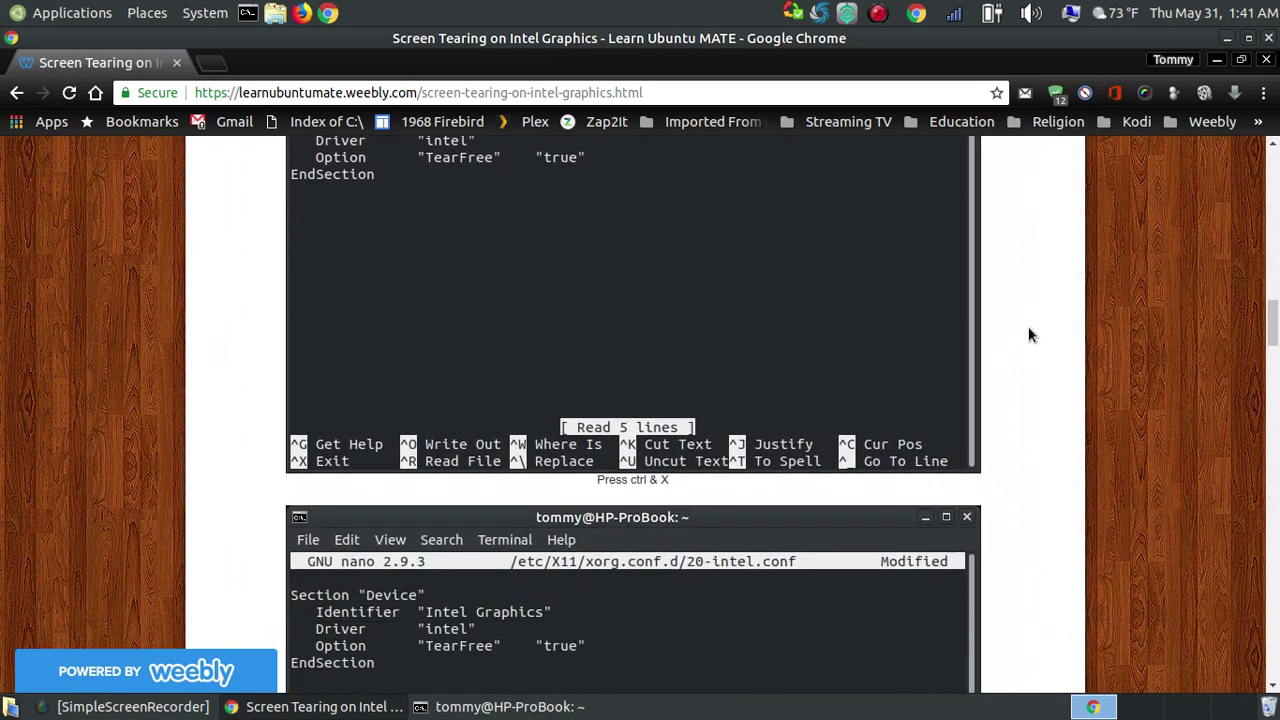
{"action": "scroll", "coordinate": [1031, 336], "scroll_direction": "down", "scroll_amount": 1}
{"action": "left_click_drag", "start_coordinate": [1274, 336], "coordinate": [1275, 598]}
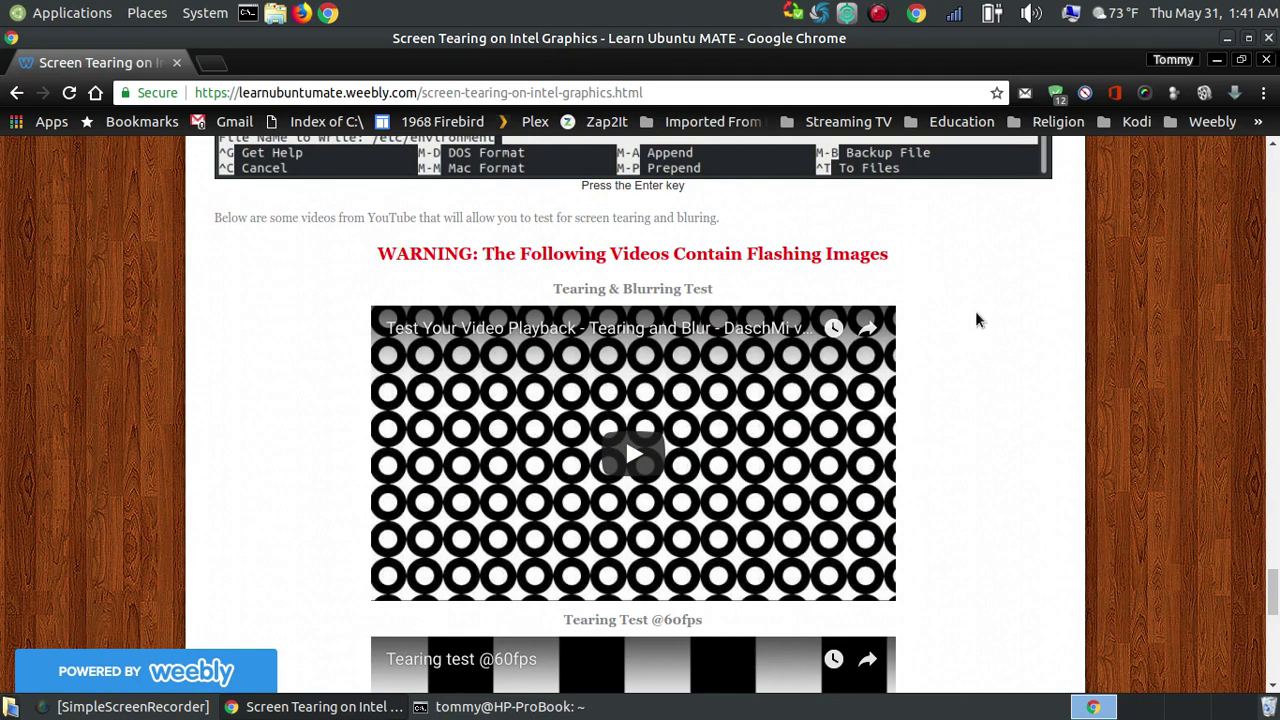
{"action": "scroll", "coordinate": [978, 318], "scroll_direction": "down", "scroll_amount": 2}
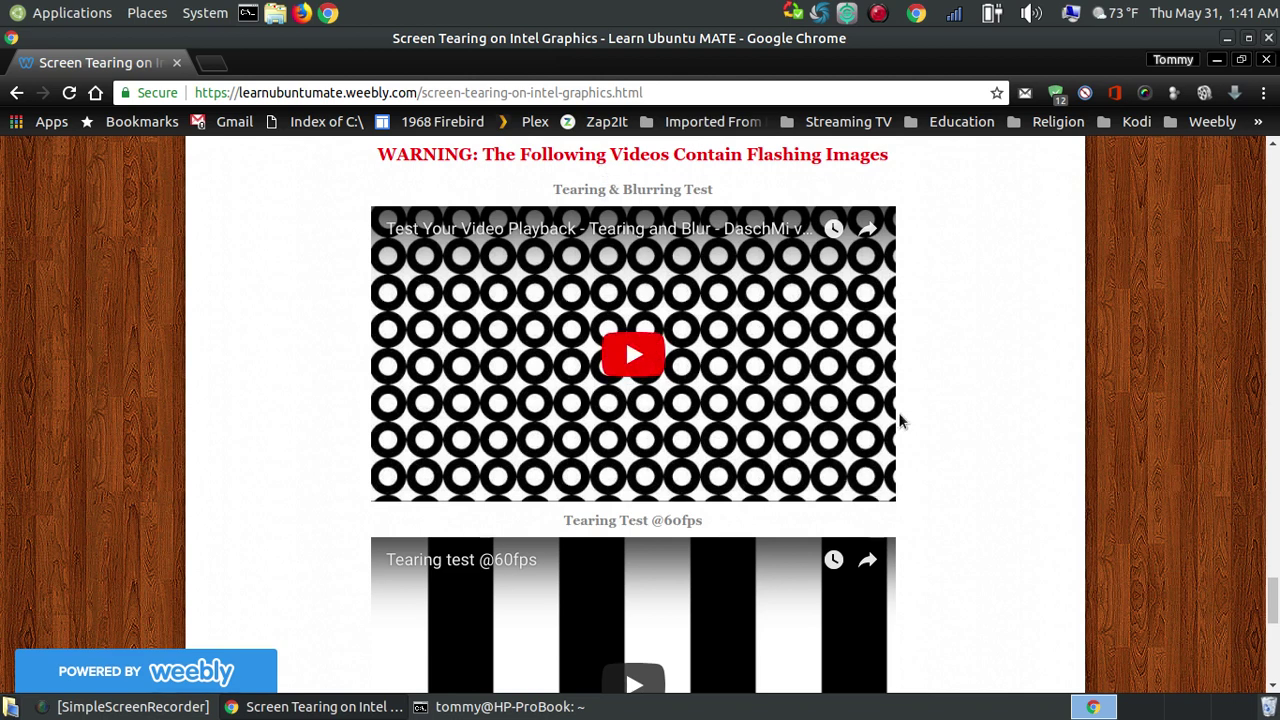
{"action": "scroll", "coordinate": [952, 397], "scroll_direction": "down", "scroll_amount": 3}
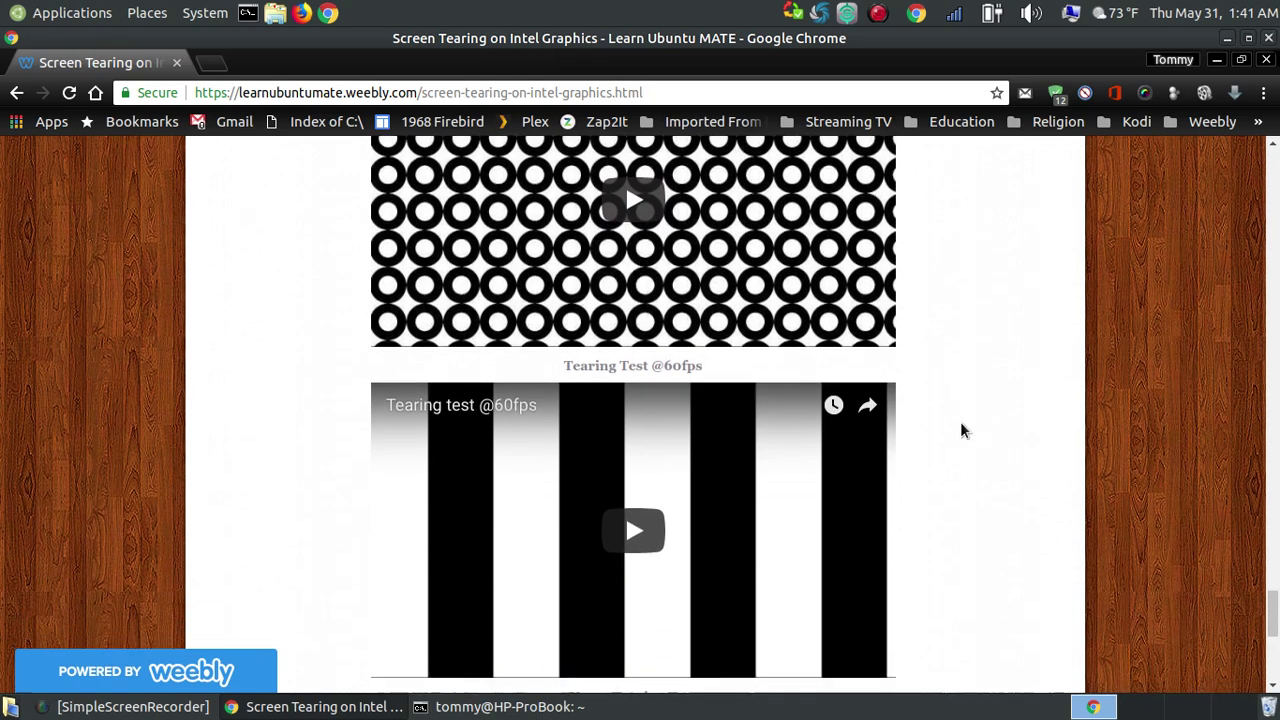
{"action": "scroll", "coordinate": [949, 440], "scroll_direction": "down", "scroll_amount": 4}
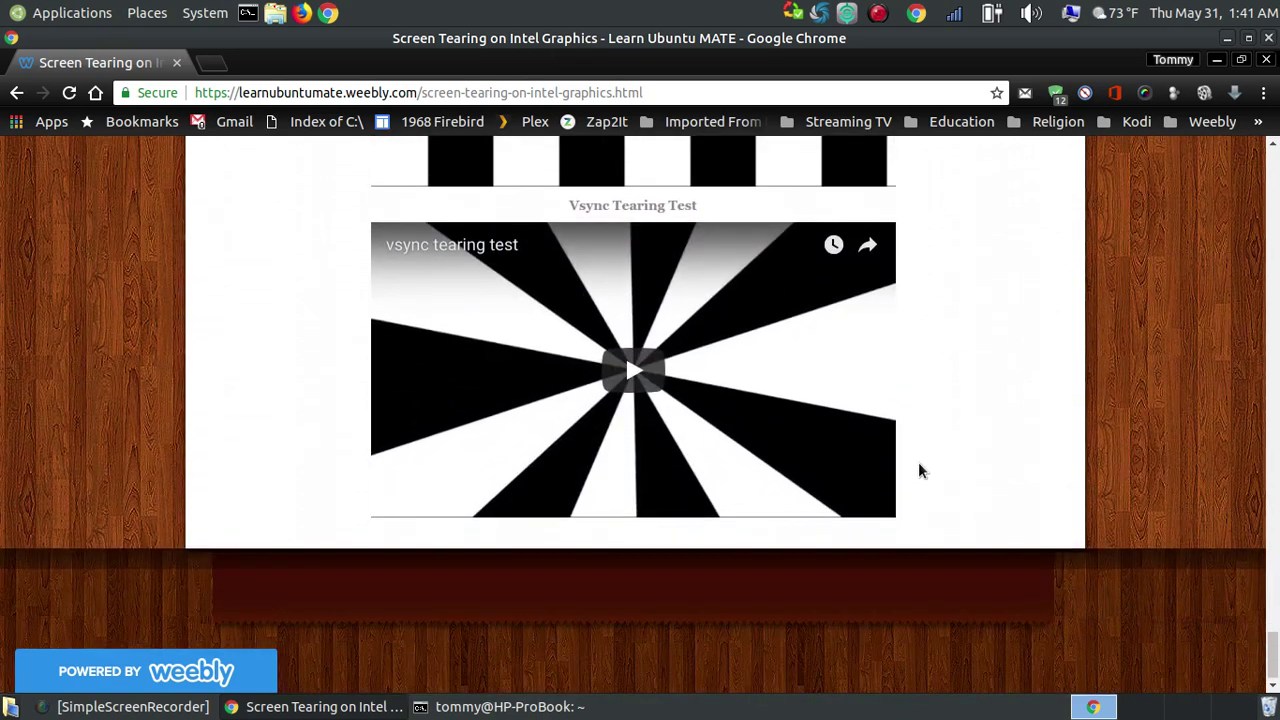
Review the guide again from the tearing test videos back through the 20-intel.conf setup to the AccelMethod fallback instructions
{"action": "scroll", "coordinate": [921, 471], "scroll_direction": "up", "scroll_amount": 2}
{"action": "scroll", "coordinate": [921, 471], "scroll_direction": "up", "scroll_amount": 7}
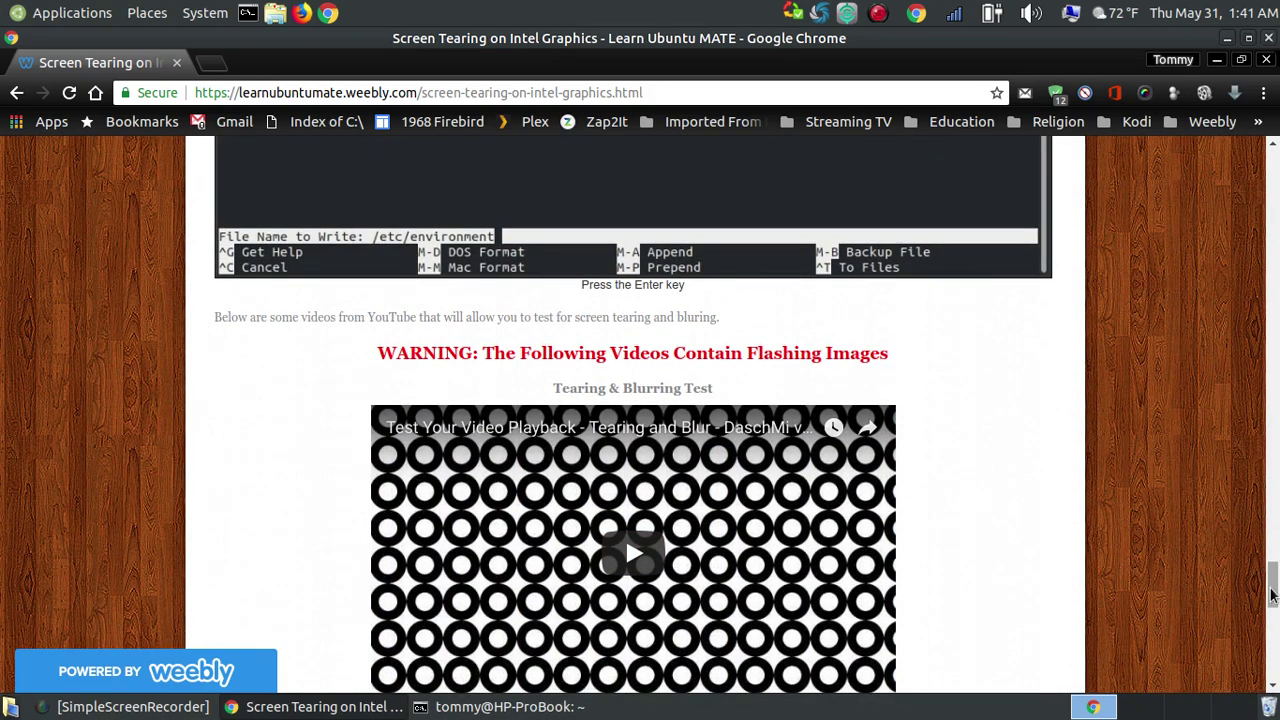
{"action": "left_click_drag", "start_coordinate": [1270, 592], "coordinate": [1272, 282]}
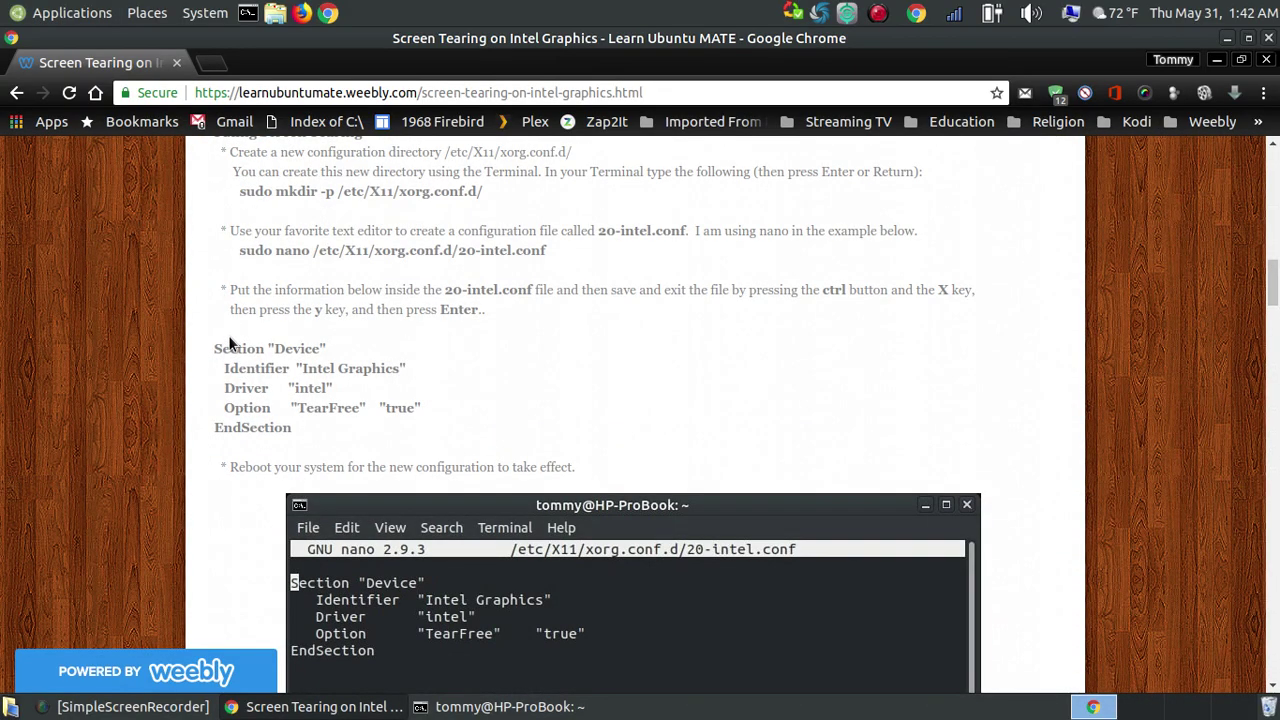
{"action": "scroll", "coordinate": [718, 368], "scroll_direction": "down", "scroll_amount": 2}
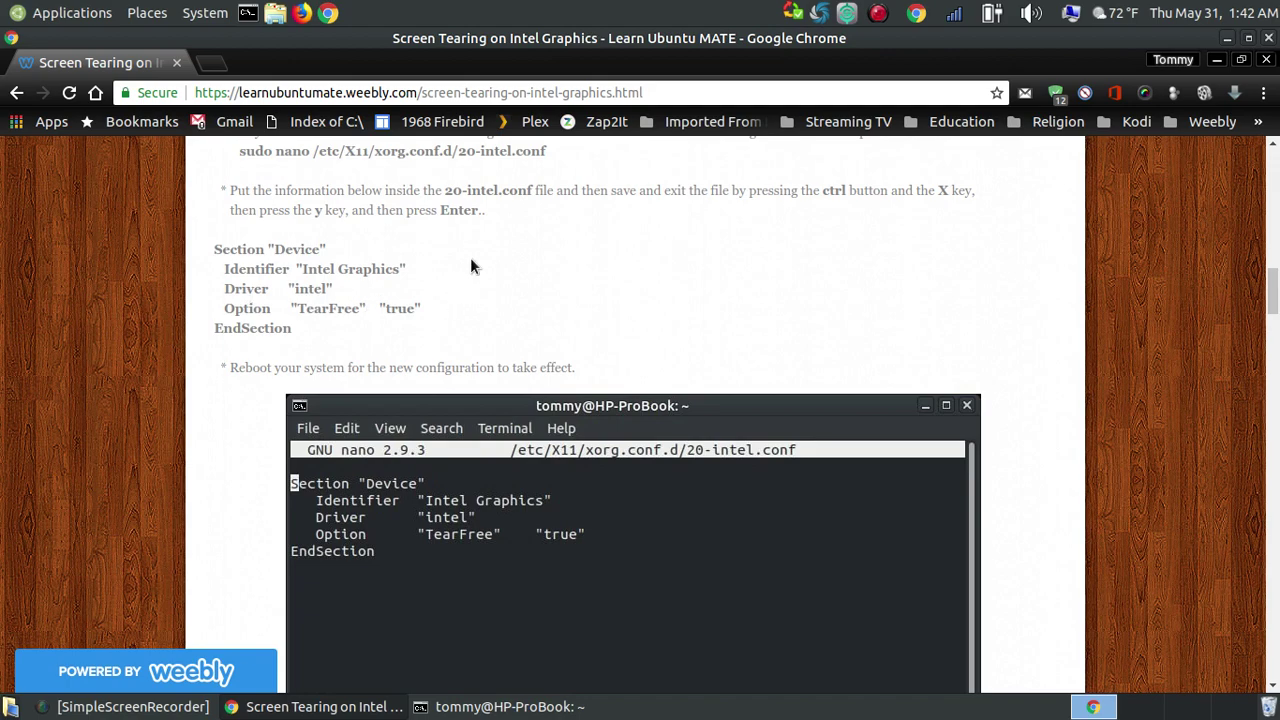
{"action": "scroll", "coordinate": [476, 242], "scroll_direction": "down", "scroll_amount": 2}
{"action": "scroll", "coordinate": [475, 248], "scroll_direction": "up", "scroll_amount": 2}
{"action": "scroll", "coordinate": [481, 283], "scroll_direction": "up", "scroll_amount": 2}
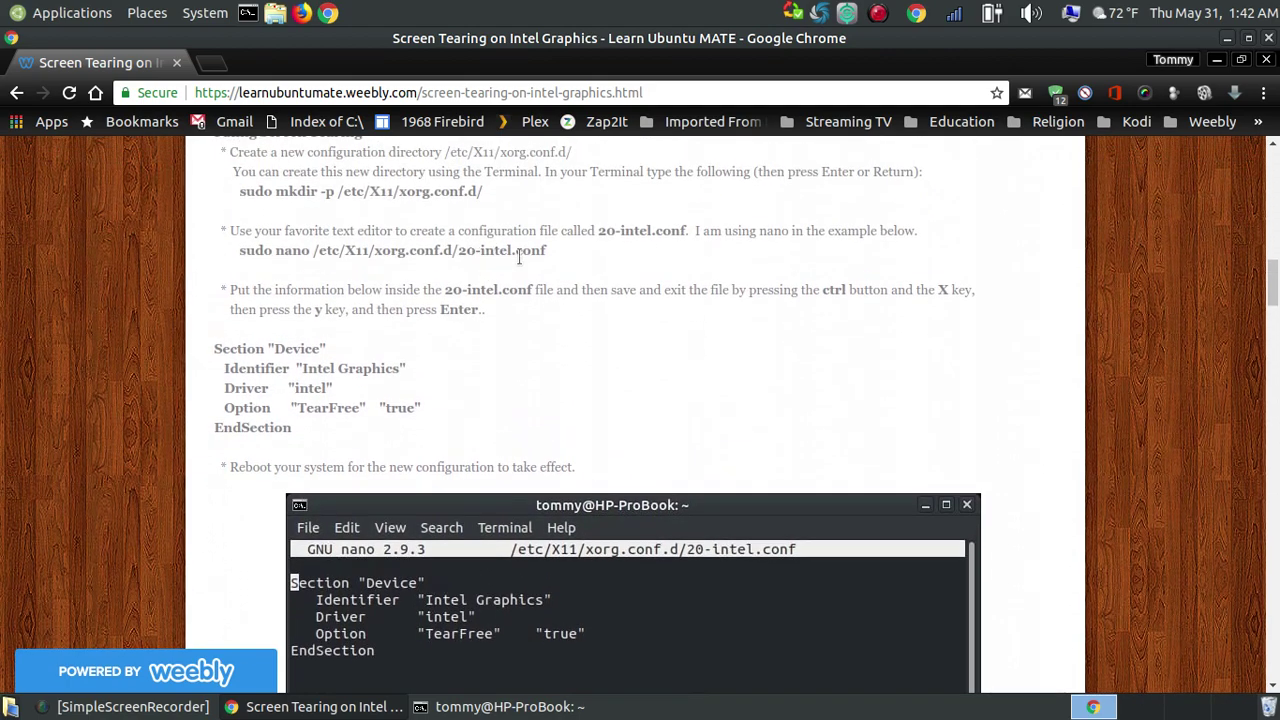
{"action": "scroll", "coordinate": [675, 255], "scroll_direction": "down", "scroll_amount": 6}
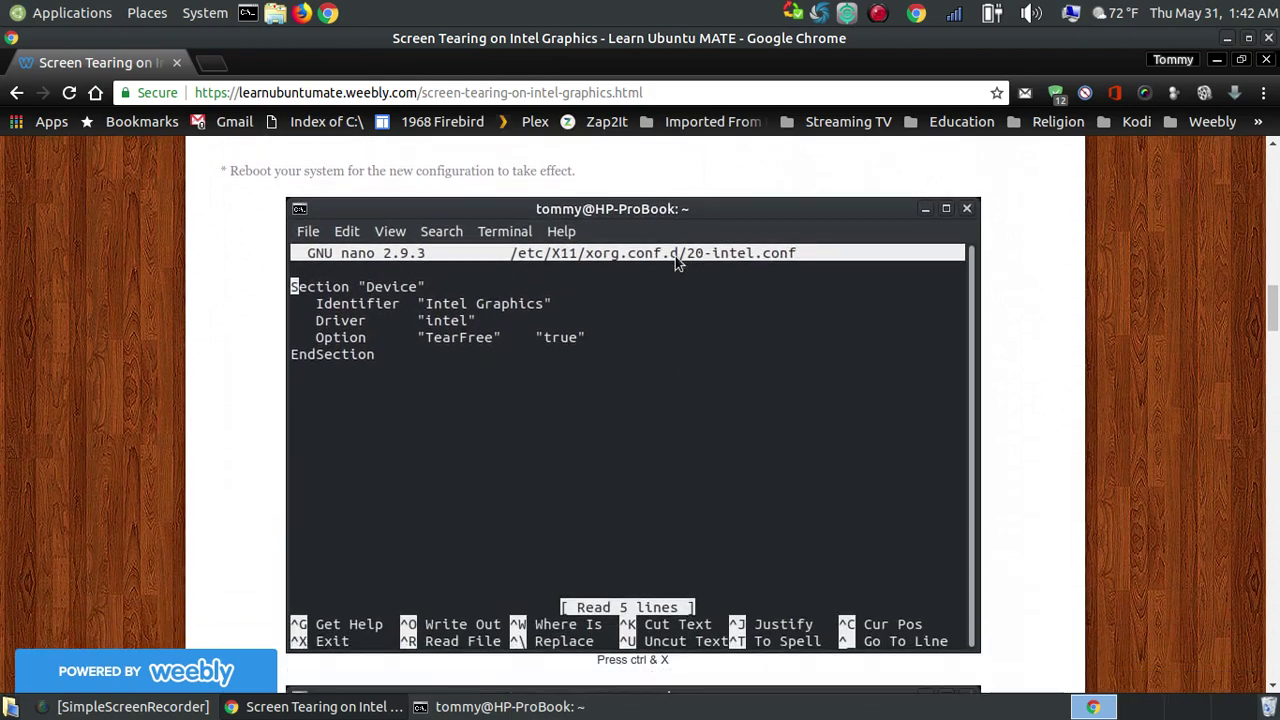
{"action": "scroll", "coordinate": [675, 256], "scroll_direction": "down", "scroll_amount": 11}
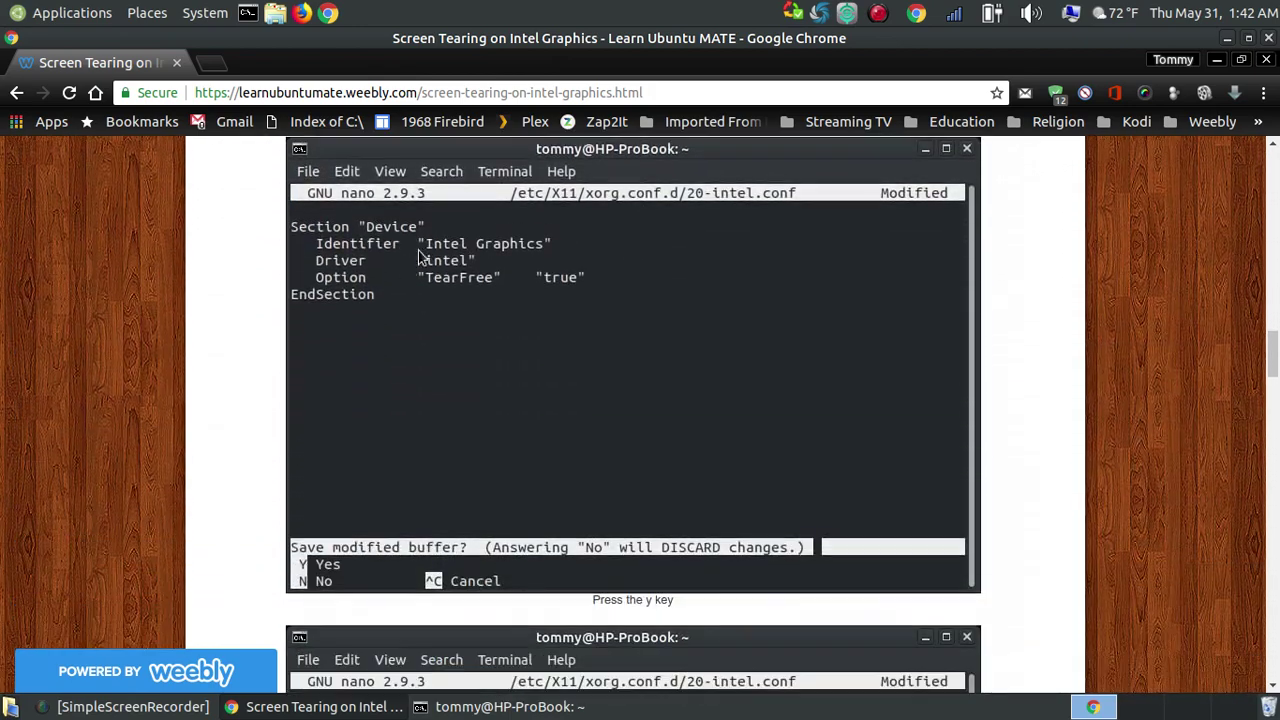
{"action": "scroll", "coordinate": [560, 334], "scroll_direction": "down", "scroll_amount": 9}
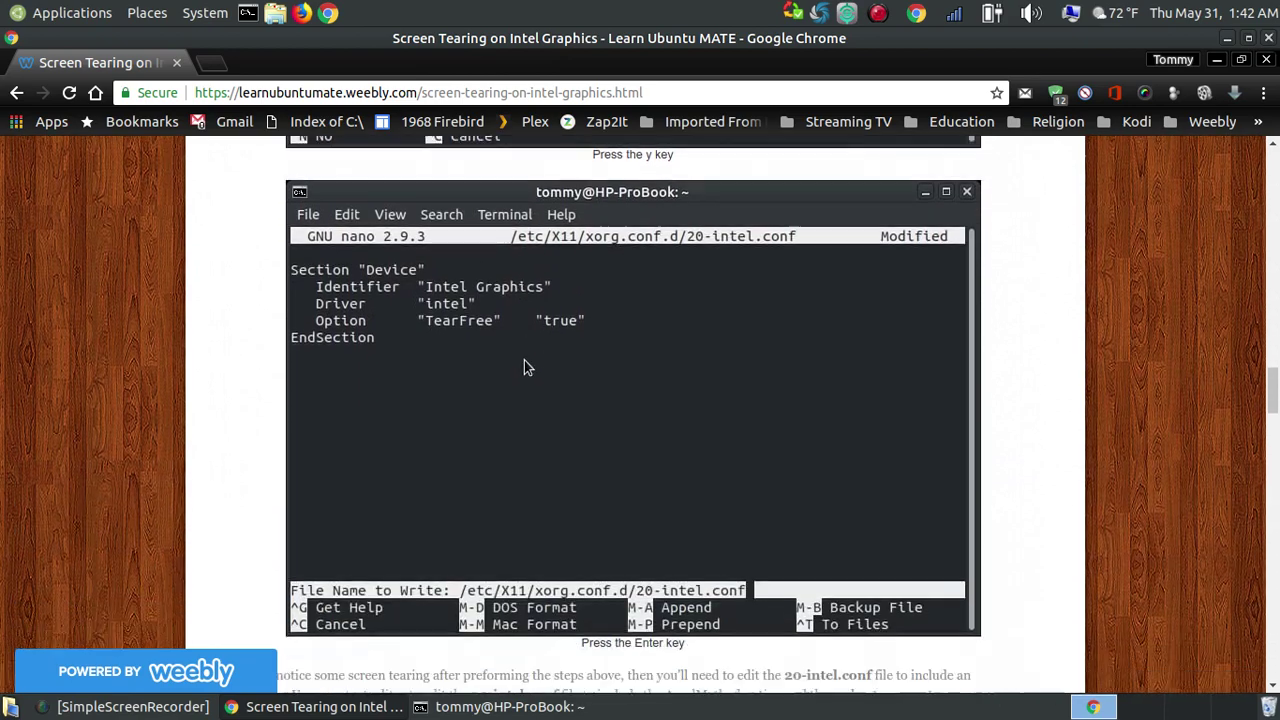
{"action": "scroll", "coordinate": [524, 367], "scroll_direction": "down", "scroll_amount": 8}
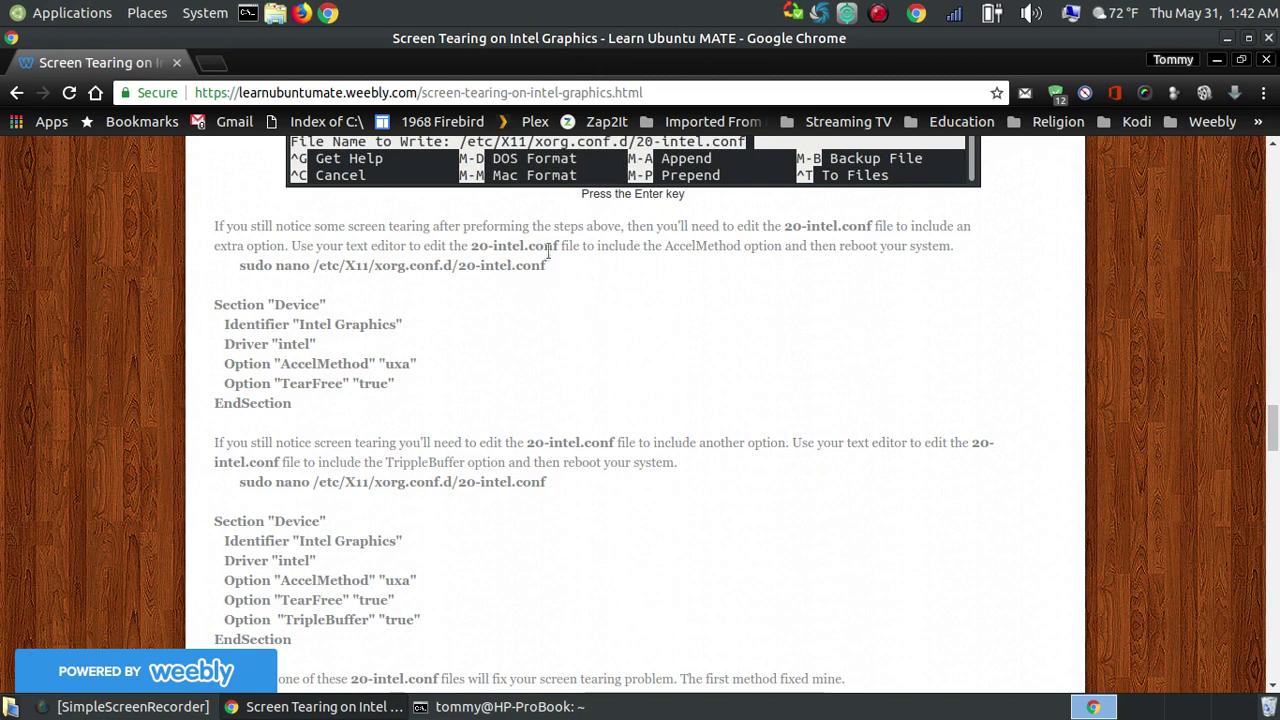
Copy the guide's command sudo nano /etc/X11/xorg.conf.d/20-intel.conf from the AccelMethod instructions and open a new terminal window
{"action": "left_click_drag", "start_coordinate": [549, 265], "coordinate": [374, 265]}
{"action": "left_click", "coordinate": [374, 265]}
{"action": "left_click_drag", "start_coordinate": [240, 265], "coordinate": [556, 270]}
{"action": "right_click", "coordinate": [541, 264]}
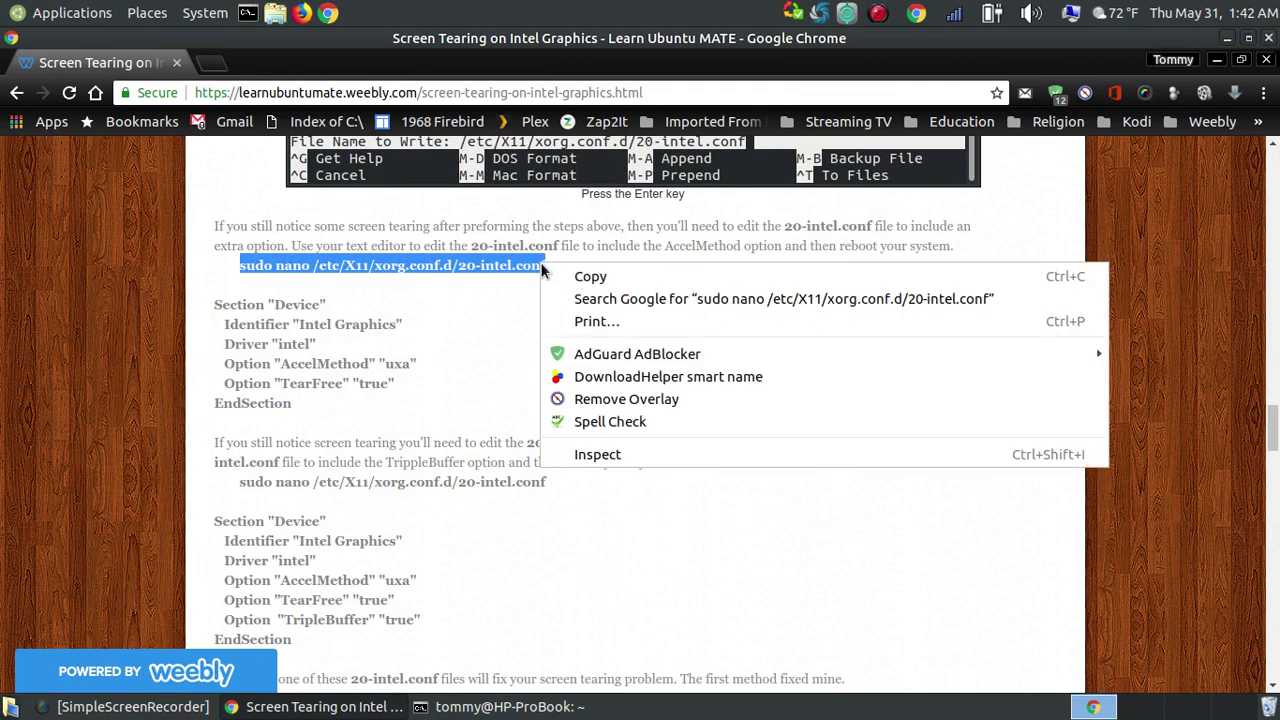
{"action": "left_click", "coordinate": [562, 276]}
{"action": "left_click", "coordinate": [248, 13]}
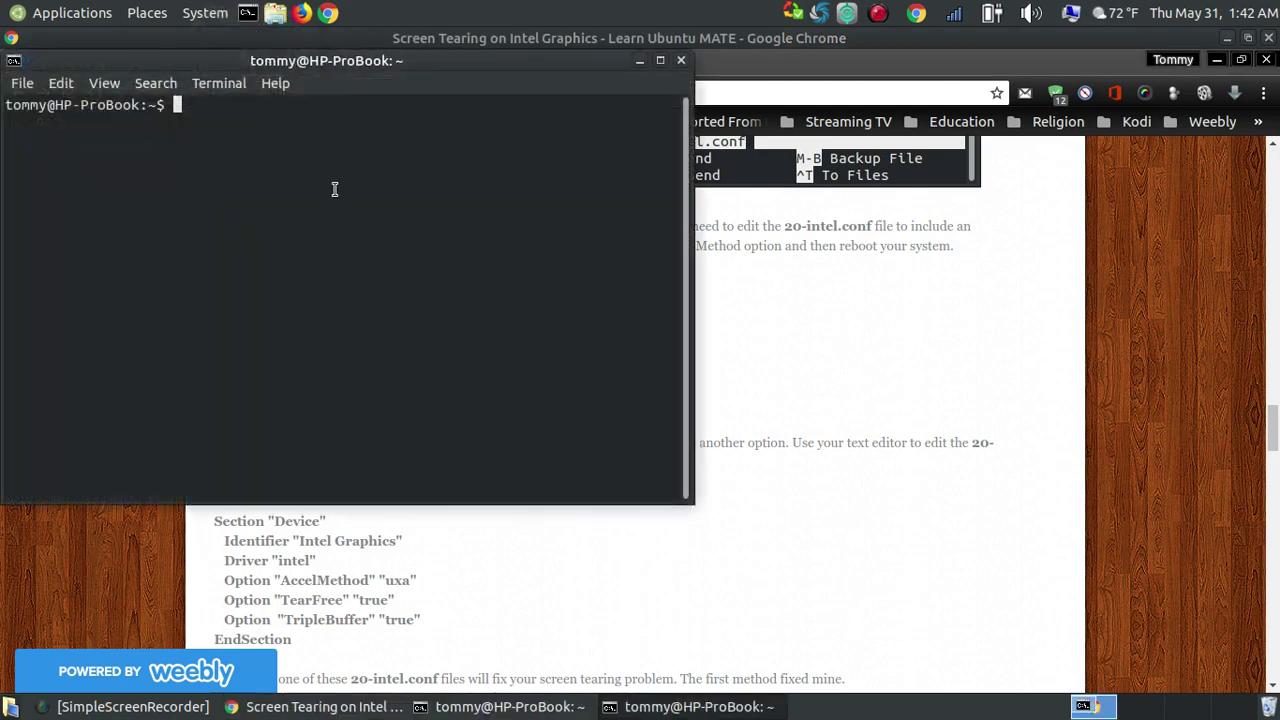
Run the copied nano command in the new terminal, enter the sudo password, and move the window toward the middle of the desktop
{"action": "right_click", "coordinate": [296, 154]}
{"action": "left_click", "coordinate": [374, 263]}
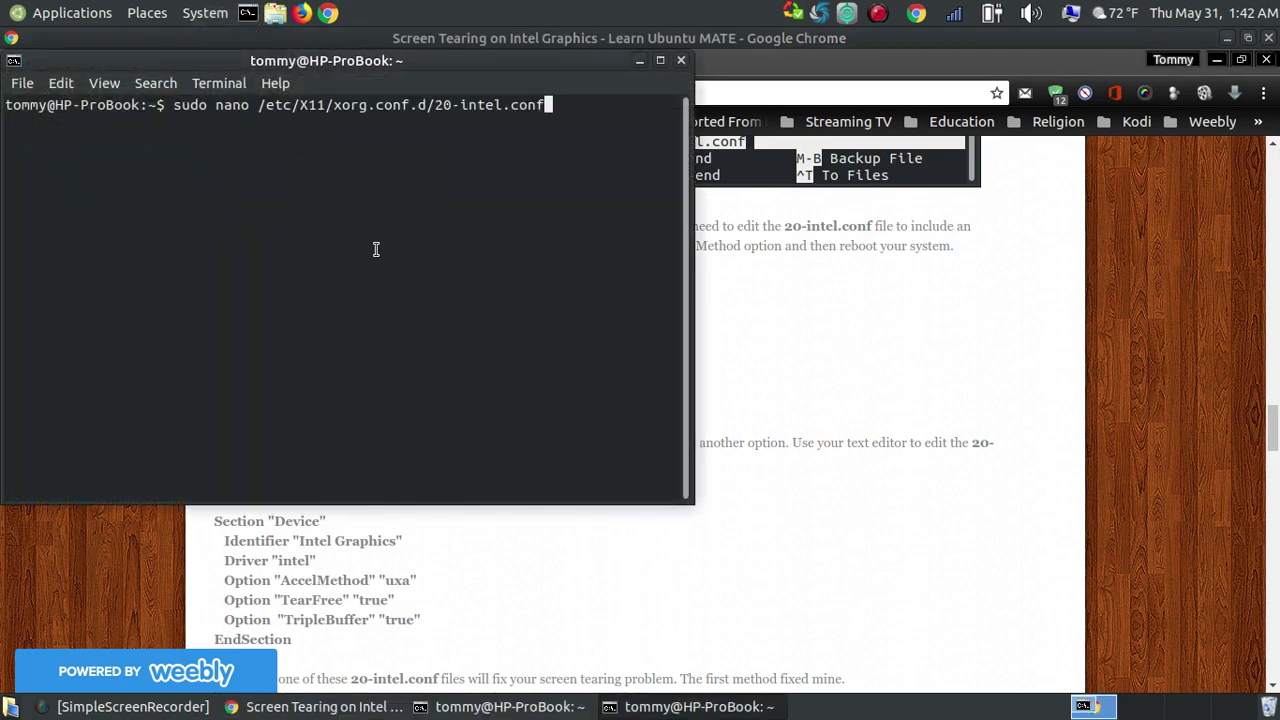
{"action": "key", "text": "Return"}
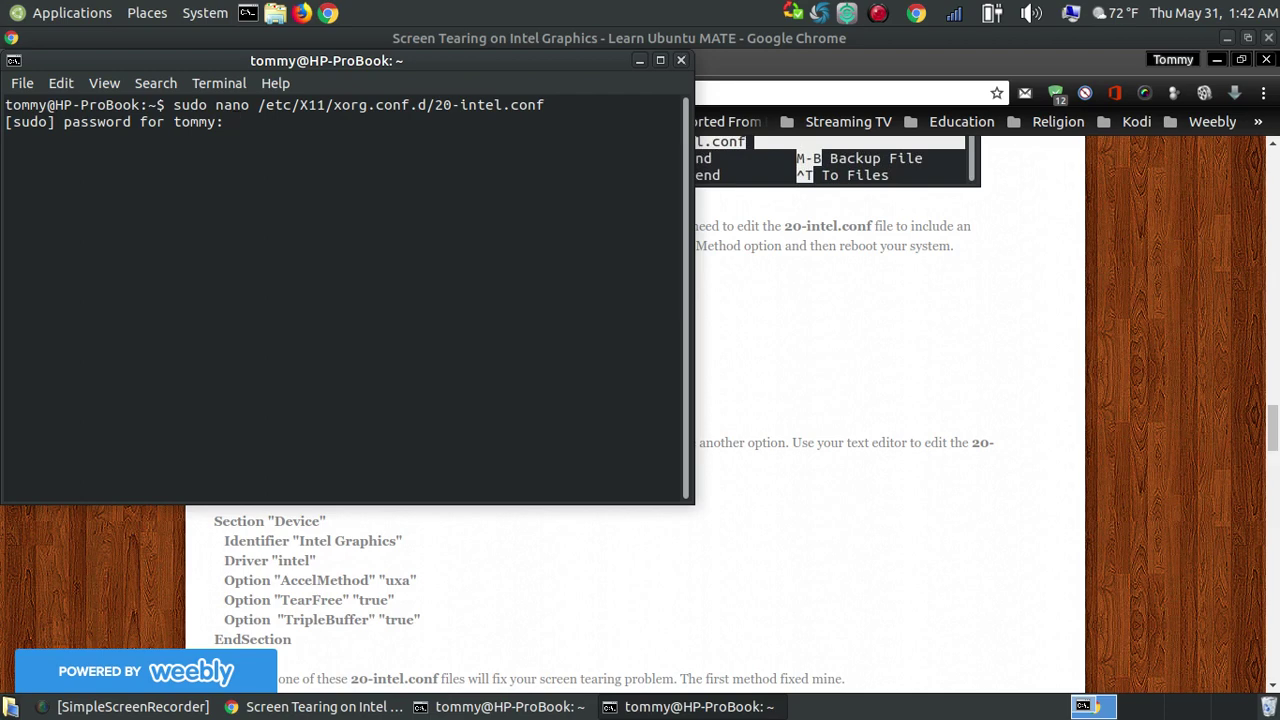
{"action": "key", "text": "Return"}
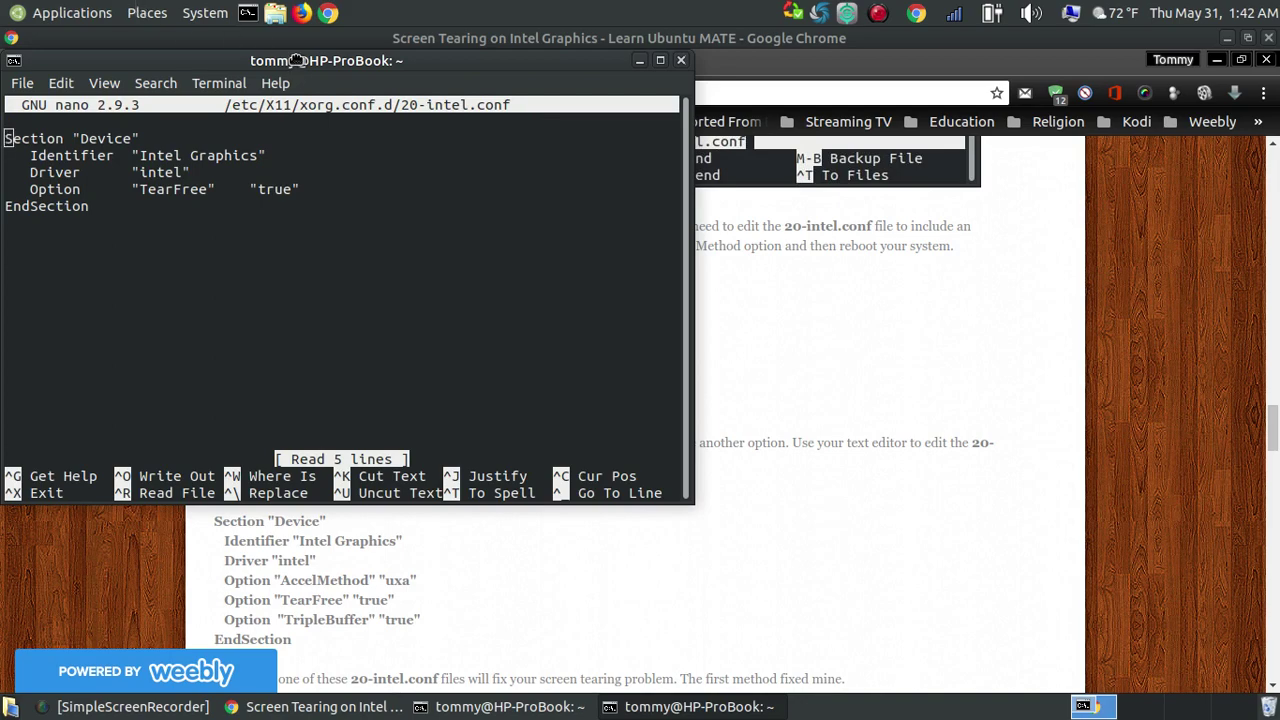
{"action": "left_click_drag", "start_coordinate": [297, 60], "coordinate": [547, 117]}
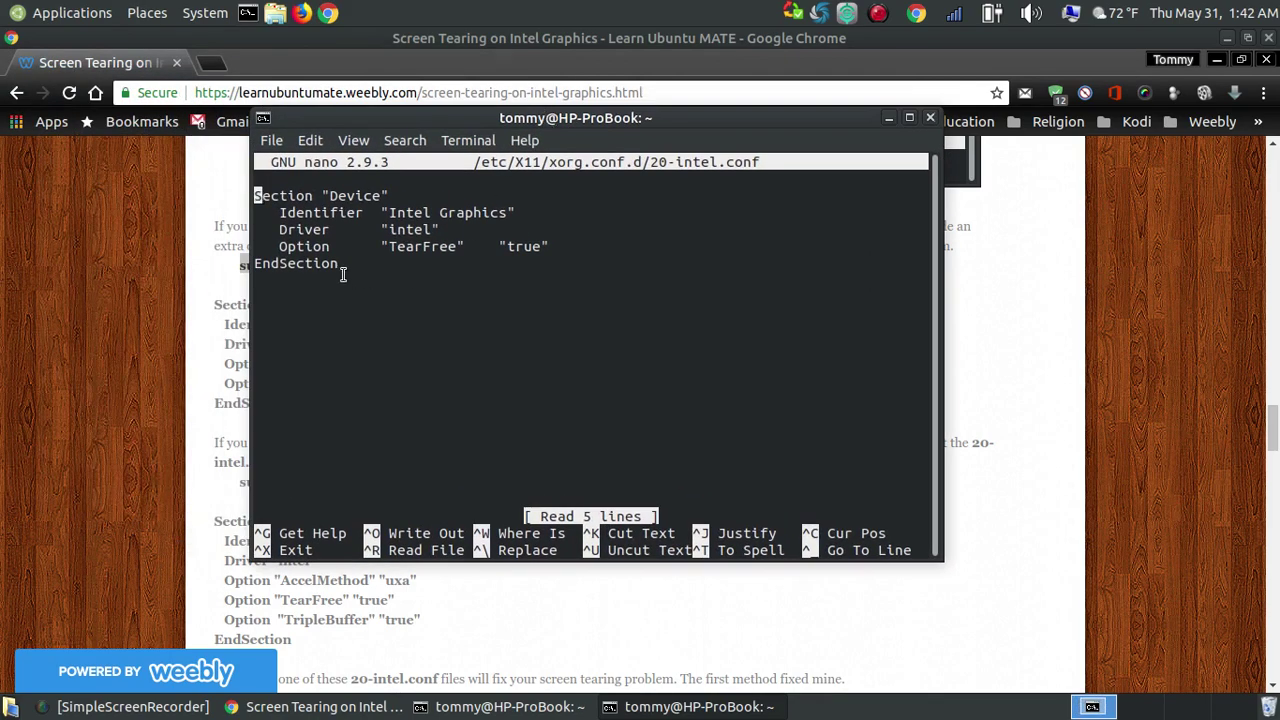
Copy the guide's Section "Device" block containing Option "AccelMethod" "uxa", close the old terminal, and return to the nano window
{"action": "left_click", "coordinate": [202, 493]}
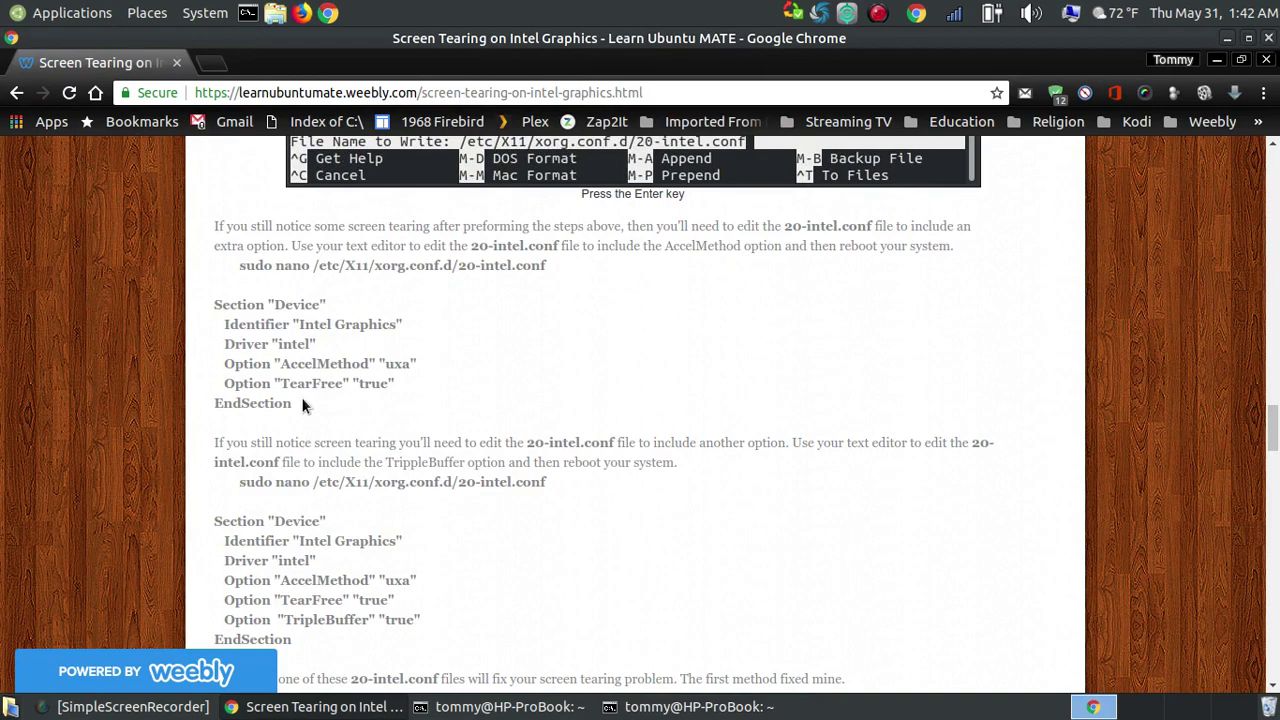
{"action": "left_click_drag", "start_coordinate": [278, 400], "coordinate": [216, 304]}
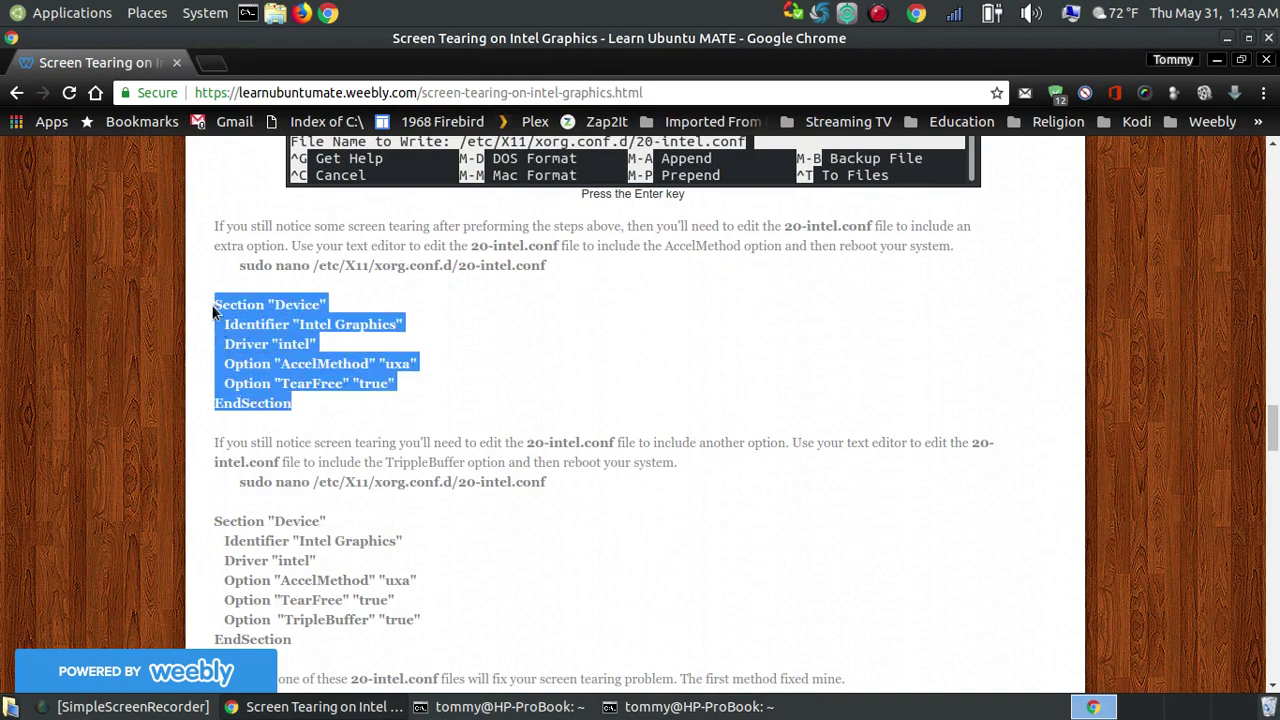
{"action": "right_click", "coordinate": [220, 305]}
{"action": "left_click", "coordinate": [272, 320]}
{"action": "left_click", "coordinate": [505, 706]}
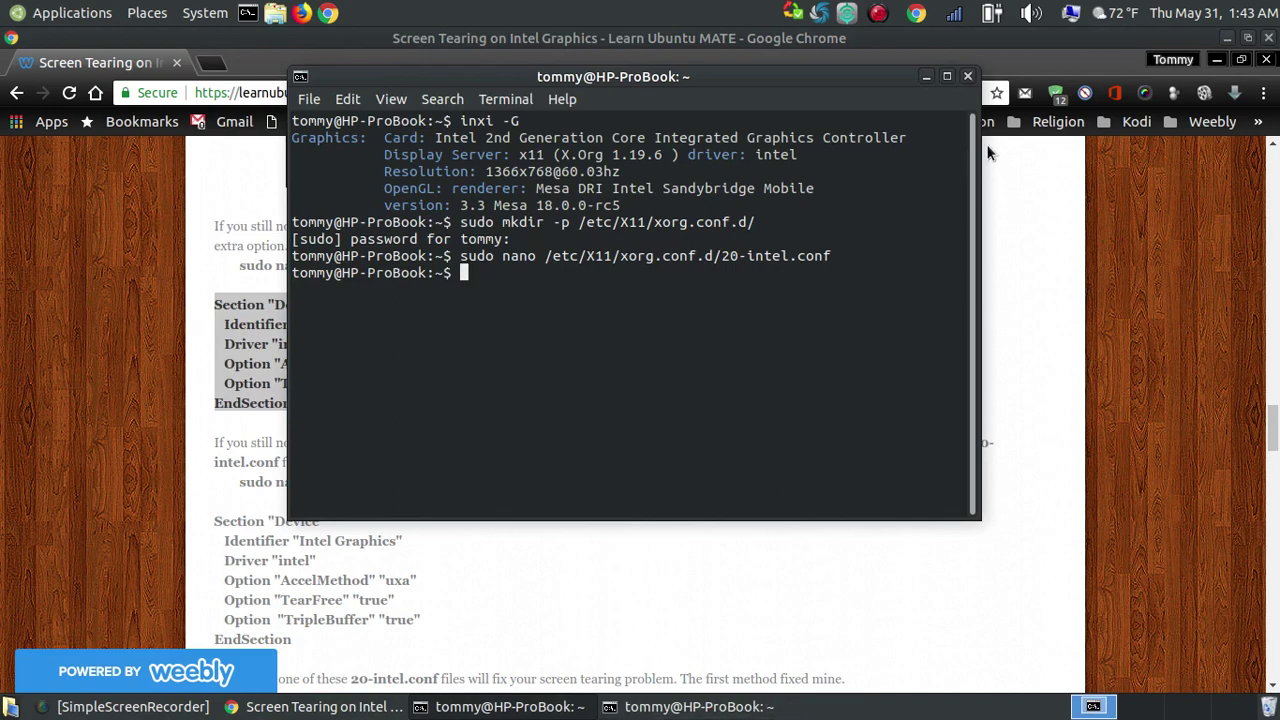
{"action": "left_click", "coordinate": [967, 77]}
{"action": "left_click", "coordinate": [505, 706]}
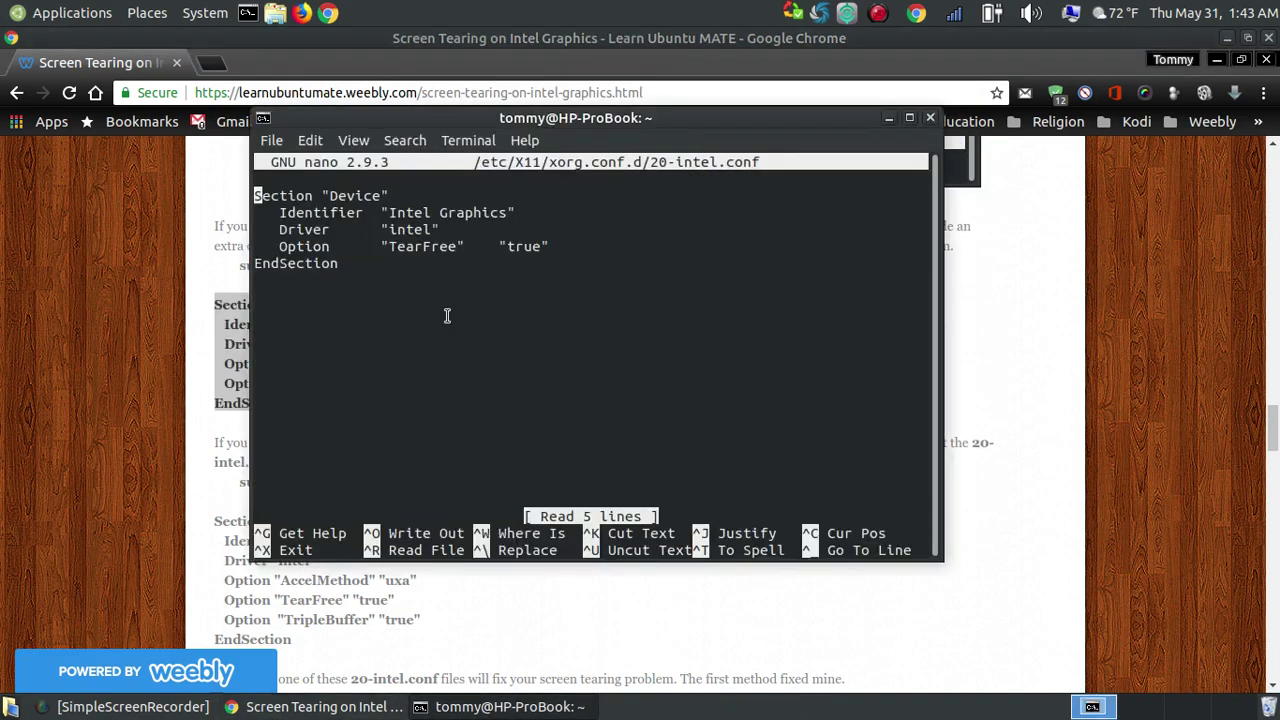
Paste the copied AccelMethod block at the start of 20-intel.conf, ahead of the existing Section "Device" block
{"action": "left_click_drag", "start_coordinate": [350, 268], "coordinate": [255, 193]}
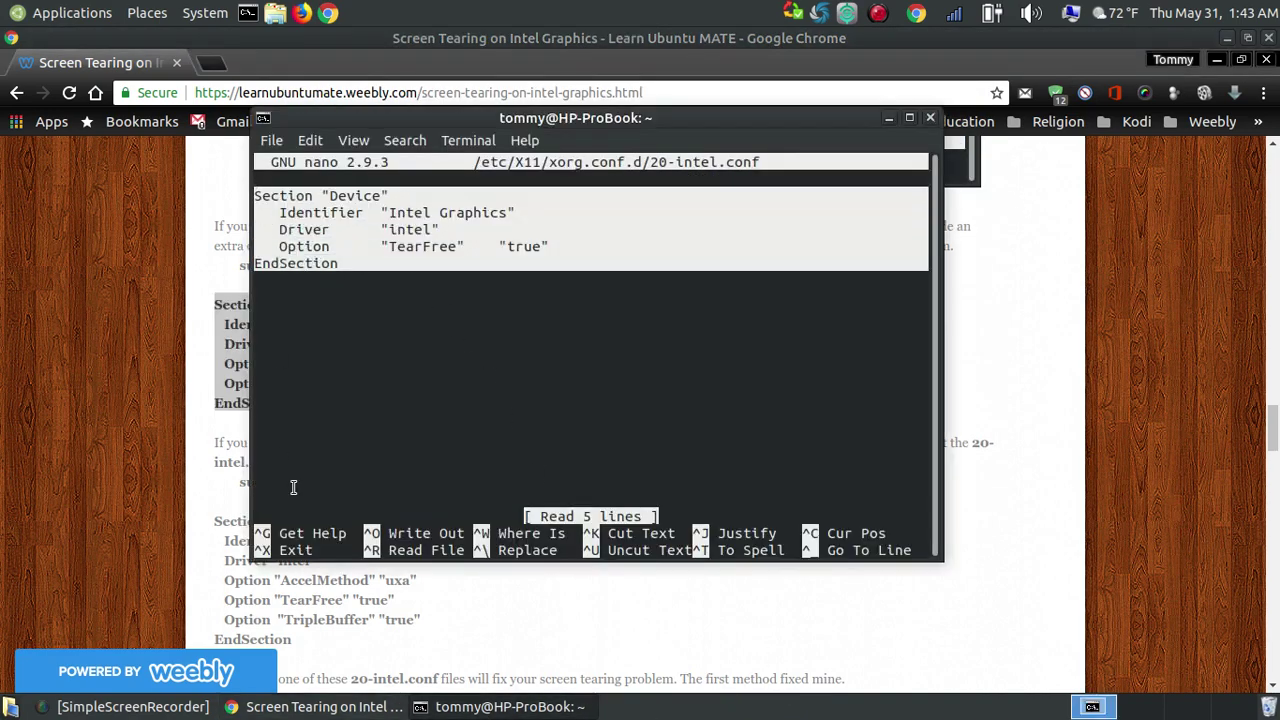
{"action": "right_click", "coordinate": [356, 228]}
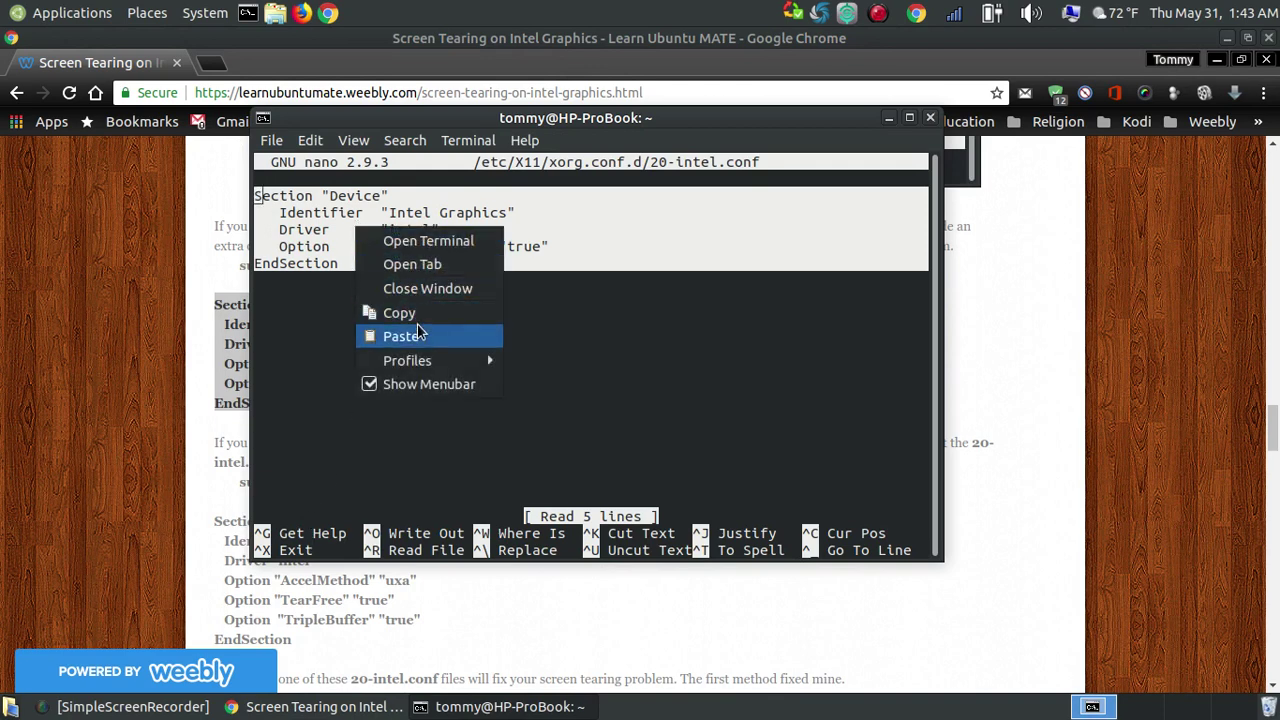
{"action": "left_click", "coordinate": [372, 334]}
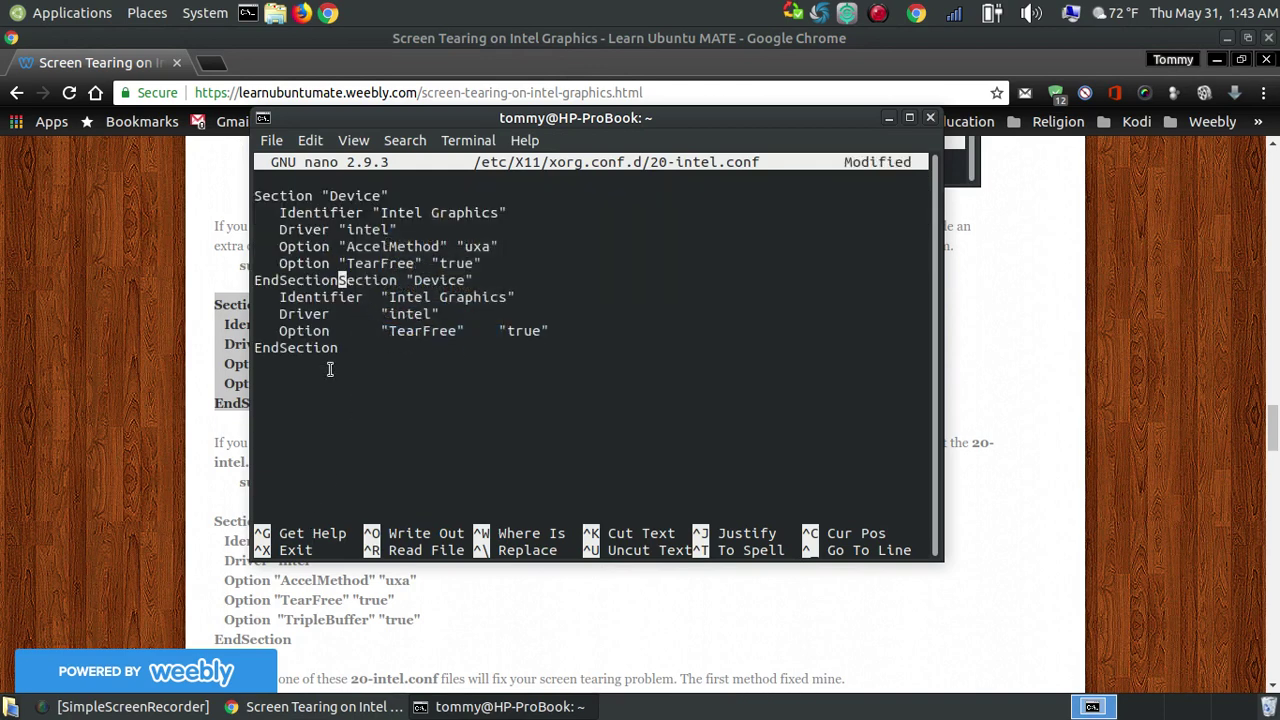
Delete everything after the pasted block's Option "TearFree" "true" line in 20-intel.conf, including the entire old Section "Device" block
{"action": "left_click_drag", "start_coordinate": [372, 348], "coordinate": [203, 170]}
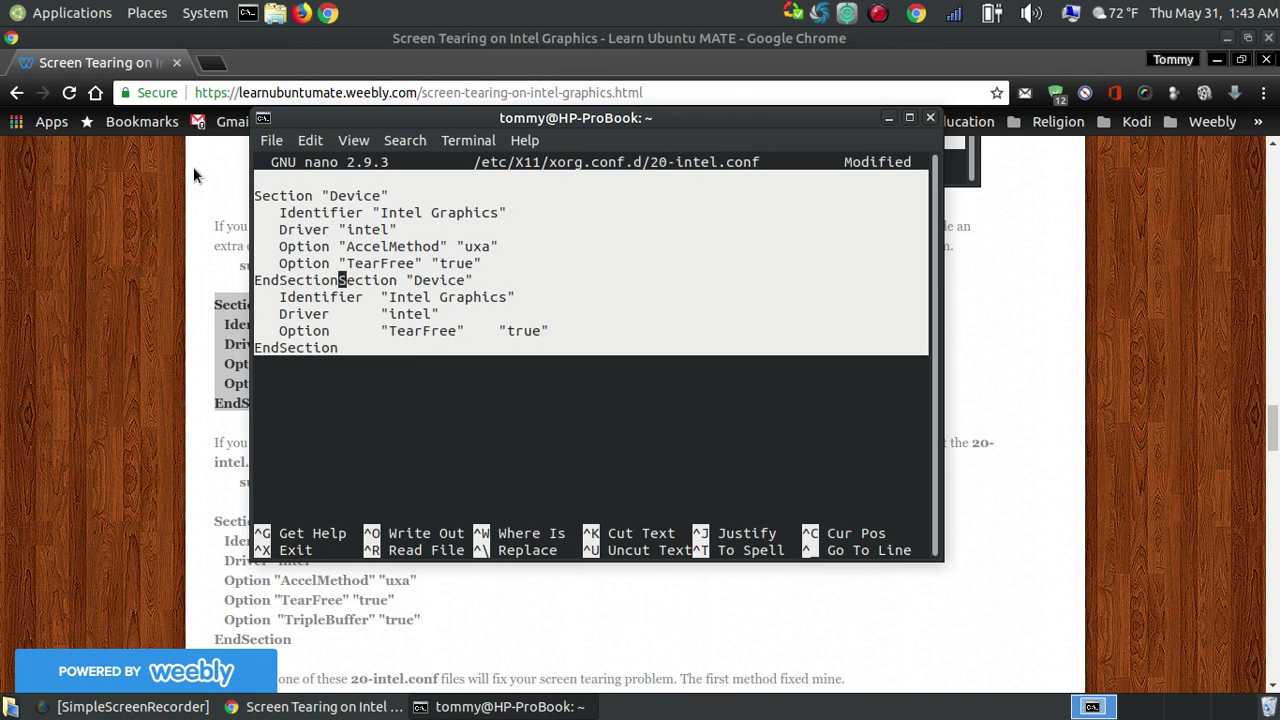
{"action": "key", "text": "Delete"}
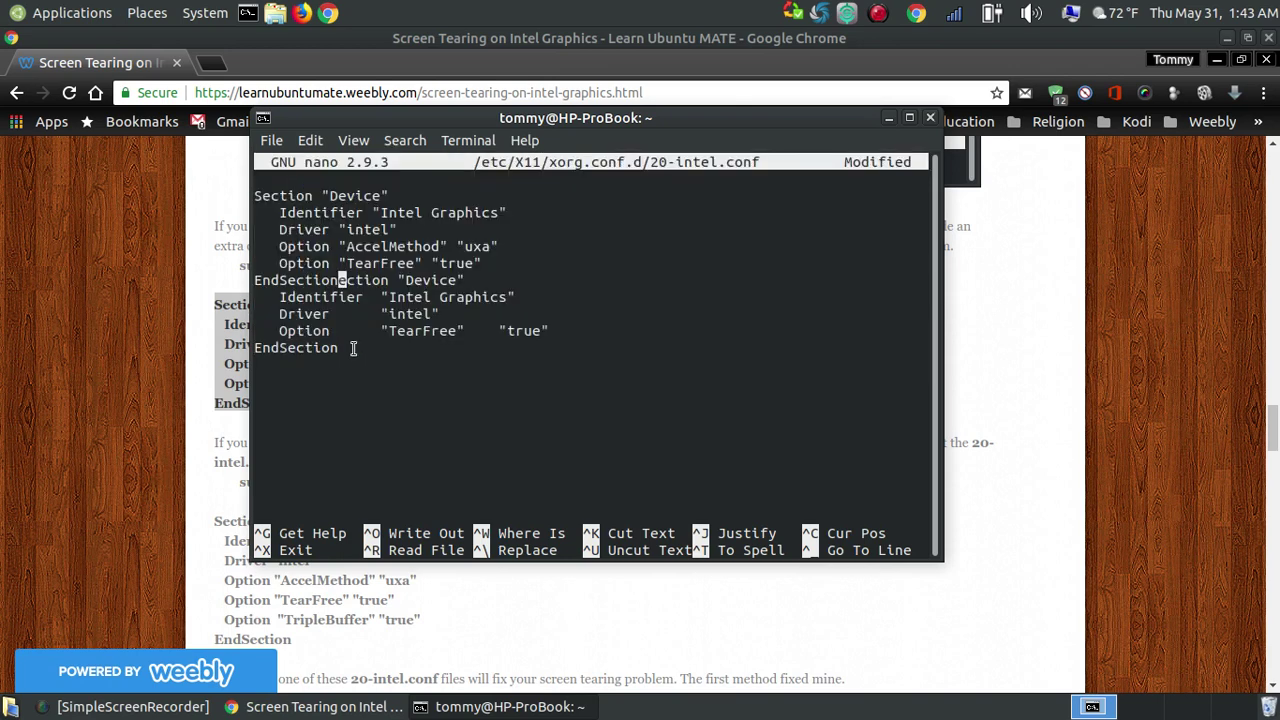
{"action": "left_click_drag", "start_coordinate": [353, 348], "coordinate": [245, 283]}
{"action": "key", "text": "Delete"}
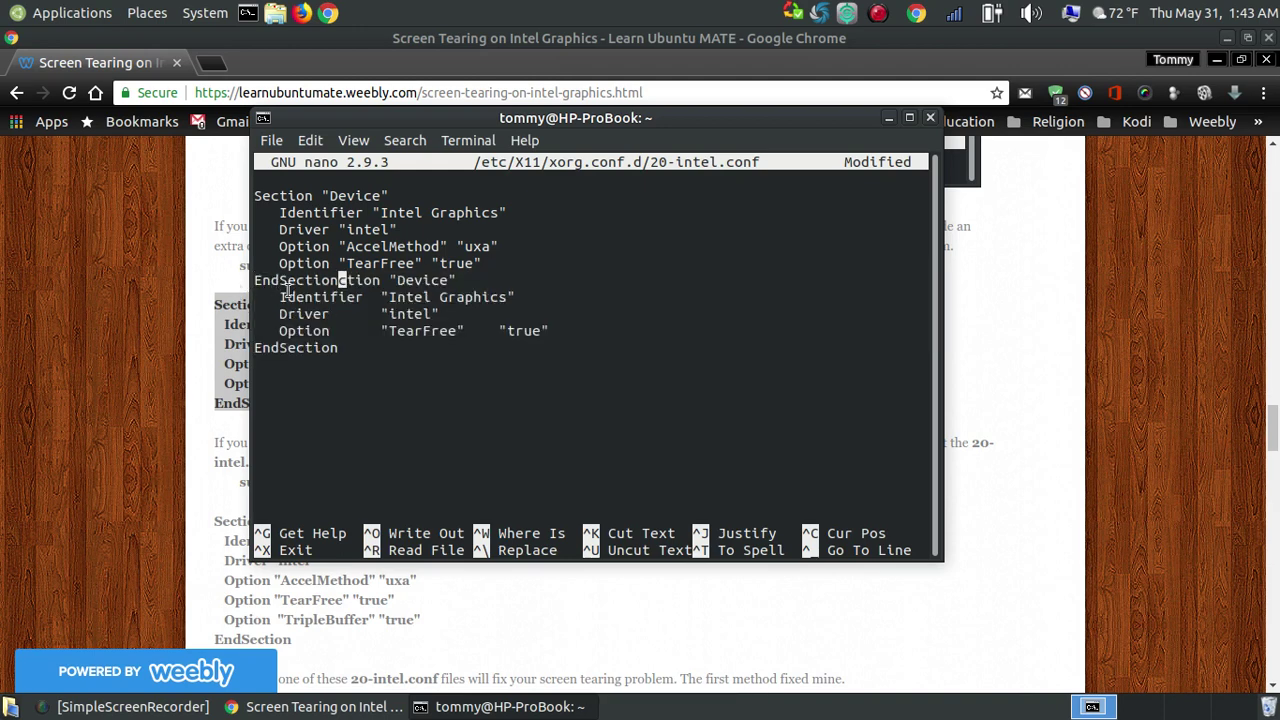
{"action": "key", "text": "Left"}
{"action": "key", "text": "Left"}
{"action": "key", "text": "Left"}
{"action": "key", "text": "Left"}
{"action": "key", "text": "Left"}
{"action": "key", "text": "Left"}
{"action": "key", "text": "Left"}
{"action": "key", "text": "Left"}
{"action": "key", "text": "Left"}
{"action": "key", "text": "Left"}
{"action": "key", "text": "Delete"}
{"action": "key", "text": "Delete"}
{"action": "key", "text": "Delete"}
{"action": "key", "text": "Delete"}
{"action": "key", "text": "Delete"}
{"action": "key", "text": "Delete"}
{"action": "key", "text": "Delete"}
{"action": "key", "text": "Delete"}
{"action": "key", "text": "Delete"}
{"action": "key", "text": "Delete"}
{"action": "key", "text": "Delete"}
{"action": "key", "text": "Delete"}
{"action": "key", "text": "Delete"}
{"action": "key", "text": "Delete"}
{"action": "key", "text": "Delete"}
{"action": "key", "text": "Delete"}
{"action": "key", "text": "Delete"}
{"action": "key", "text": "Delete"}
{"action": "key", "text": "Delete"}
{"action": "key", "text": "Delete"}
{"action": "key", "text": "Delete"}
{"action": "key", "text": "Delete"}
{"action": "key", "text": "Delete"}
{"action": "key", "text": "Delete"}
{"action": "key", "text": "Delete"}
{"action": "key", "text": "Delete"}
{"action": "key", "text": "Delete"}
{"action": "key", "text": "Delete"}
{"action": "key", "text": "Delete"}
{"action": "key", "text": "Delete"}
{"action": "key", "text": "Delete"}
{"action": "key", "text": "Delete"}
{"action": "key", "text": "Delete"}
{"action": "key", "text": "Delete"}
{"action": "key", "text": "Delete"}
{"action": "key", "text": "Delete"}
{"action": "key", "text": "Delete"}
{"action": "key", "text": "Delete"}
{"action": "key", "text": "Delete"}
{"action": "key", "text": "Delete"}
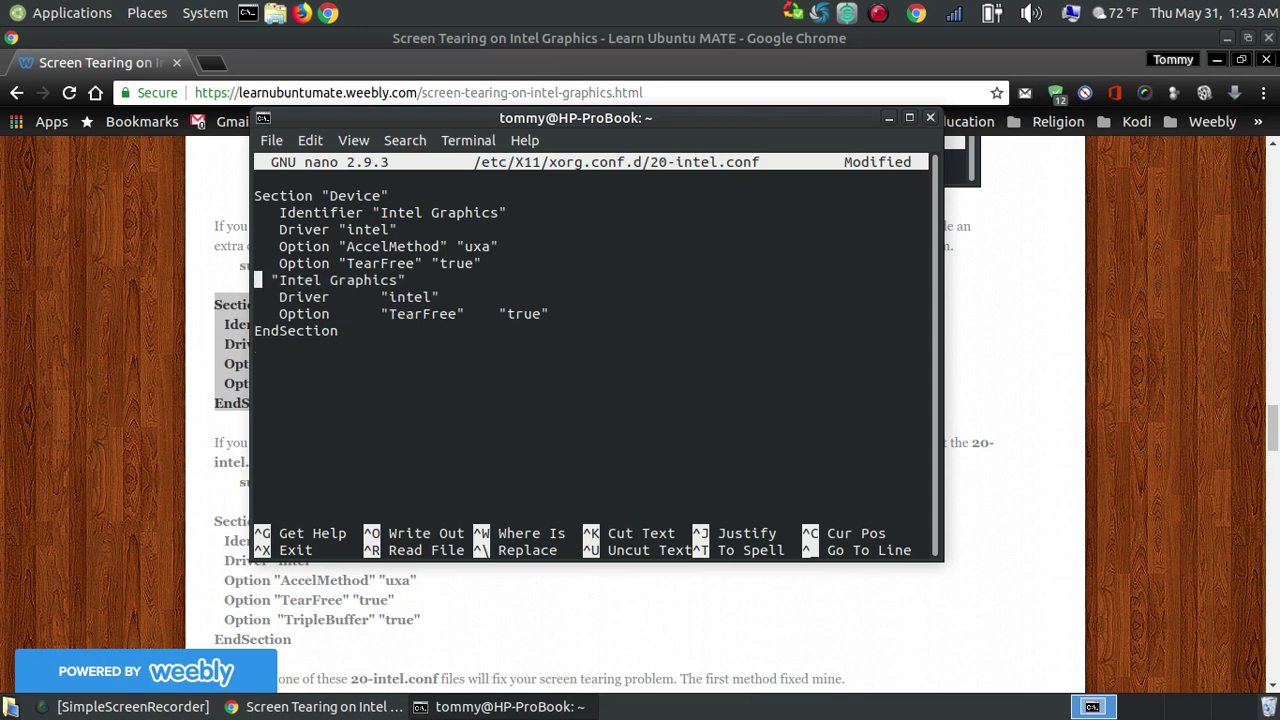
{"action": "key", "text": "Delete"}
{"action": "key", "text": "Delete"}
{"action": "key", "text": "Delete"}
{"action": "key", "text": "Delete"}
{"action": "key", "text": "Delete"}
{"action": "key", "text": "Delete"}
{"action": "key", "text": "Delete"}
{"action": "key", "text": "Delete"}
{"action": "key", "text": "Delete"}
{"action": "key", "text": "Delete"}
{"action": "key", "text": "Delete"}
{"action": "key", "text": "Delete"}
{"action": "key", "text": "Delete"}
{"action": "key", "text": "Delete"}
{"action": "key", "text": "Delete"}
{"action": "key", "text": "Delete"}
{"action": "key", "text": "Delete"}
{"action": "key", "text": "Delete"}
{"action": "key", "text": "Delete"}
{"action": "key", "text": "Delete"}
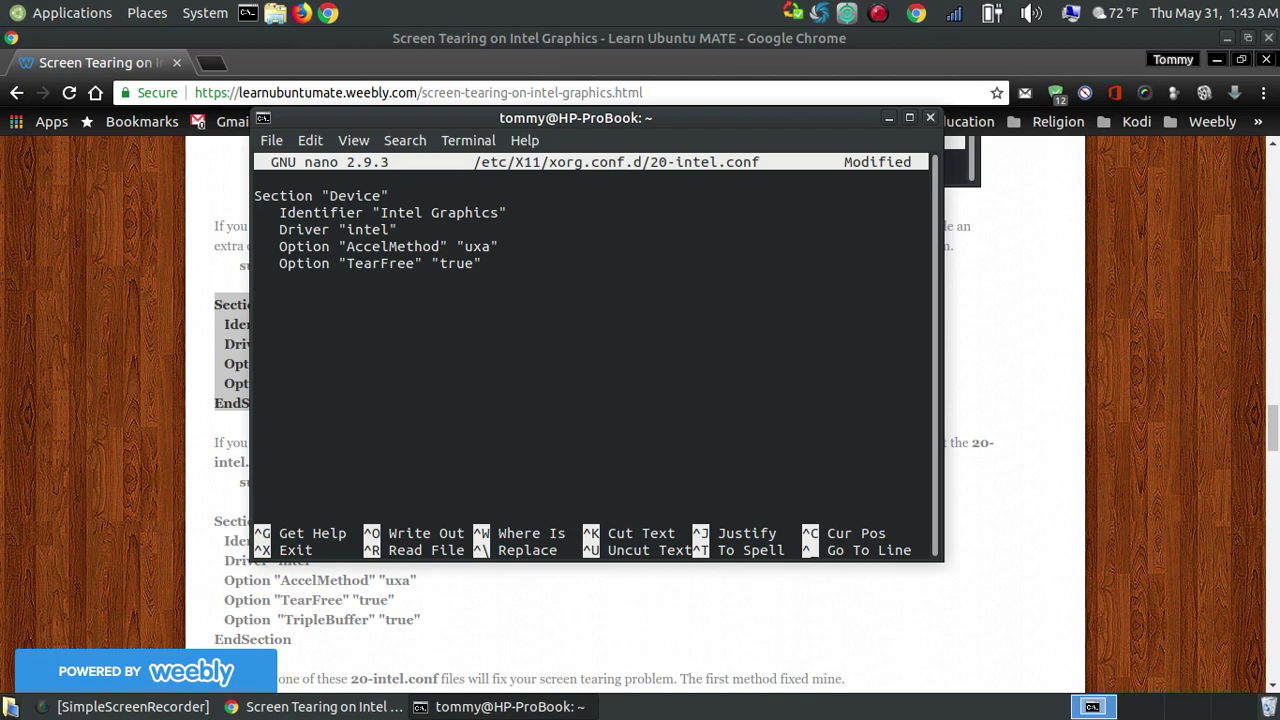
Copy the EndSection line from the guide's AccelMethod block and paste it as the last line of 20-intel.conf in nano
{"action": "key", "text": "ctrl+o"}
{"action": "left_click", "coordinate": [293, 406]}
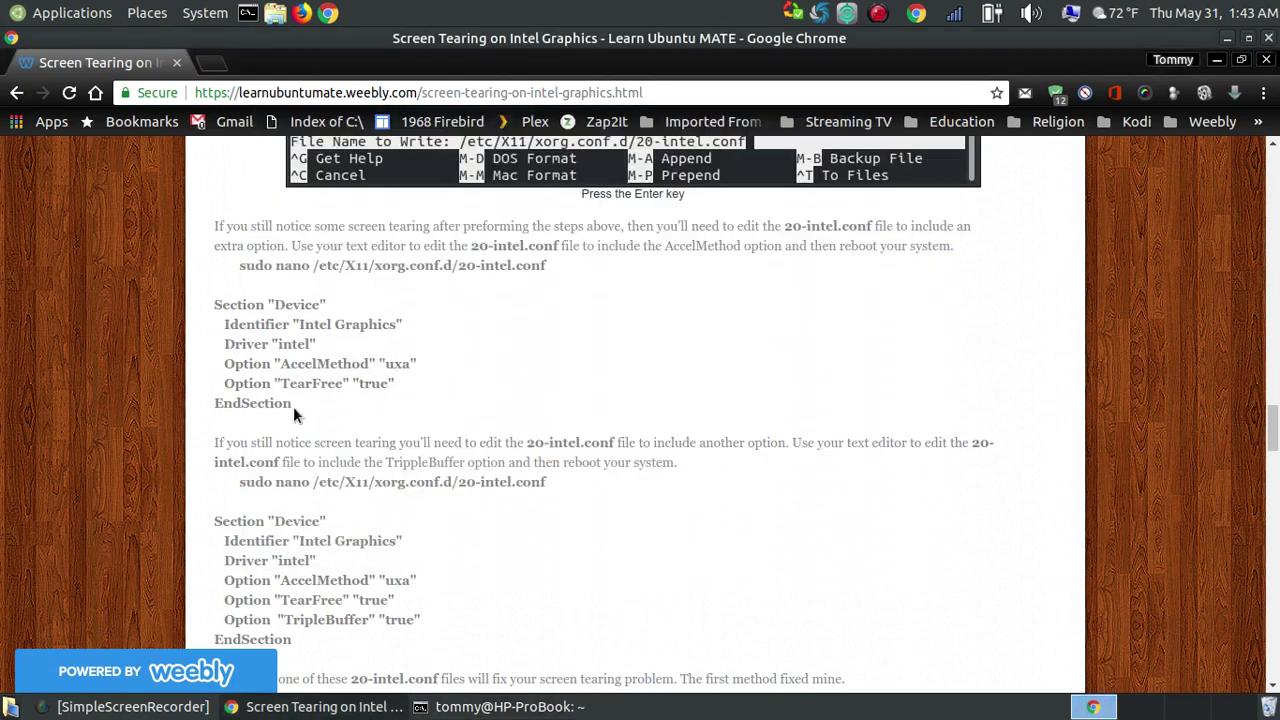
{"action": "left_click_drag", "start_coordinate": [293, 406], "coordinate": [224, 400]}
{"action": "right_click", "coordinate": [215, 400]}
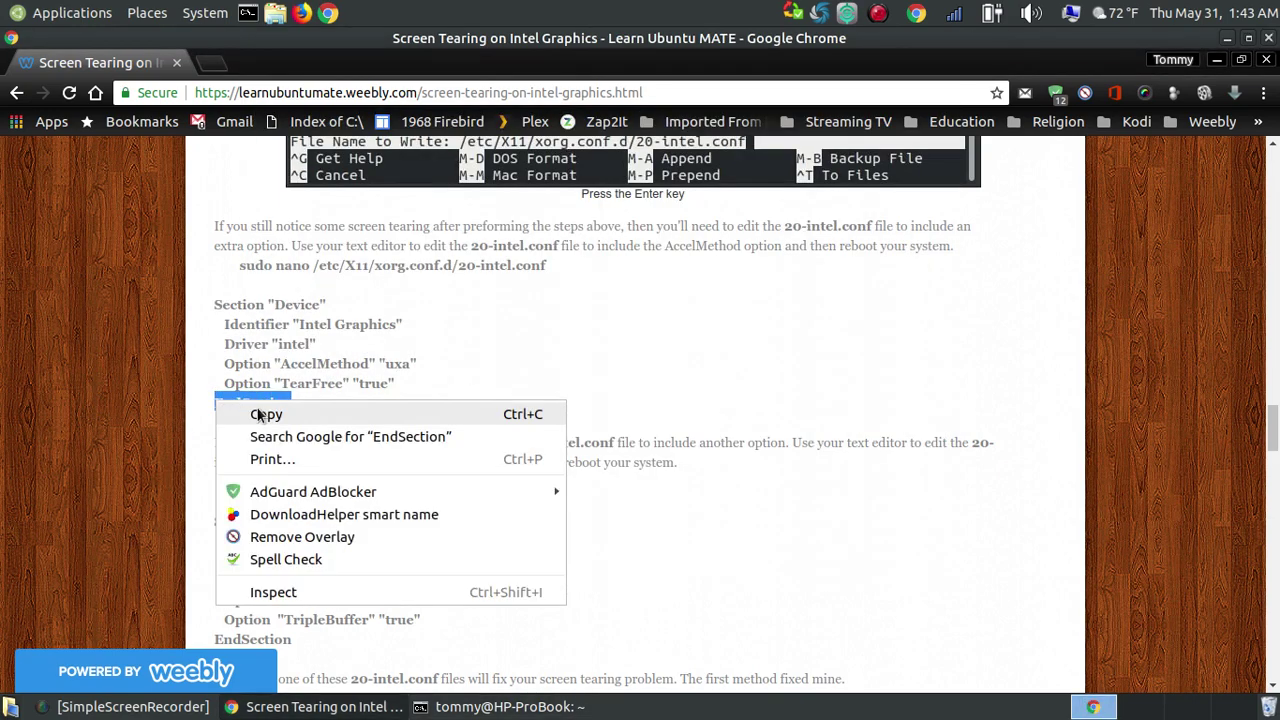
{"action": "left_click", "coordinate": [262, 414]}
{"action": "left_click", "coordinate": [483, 707]}
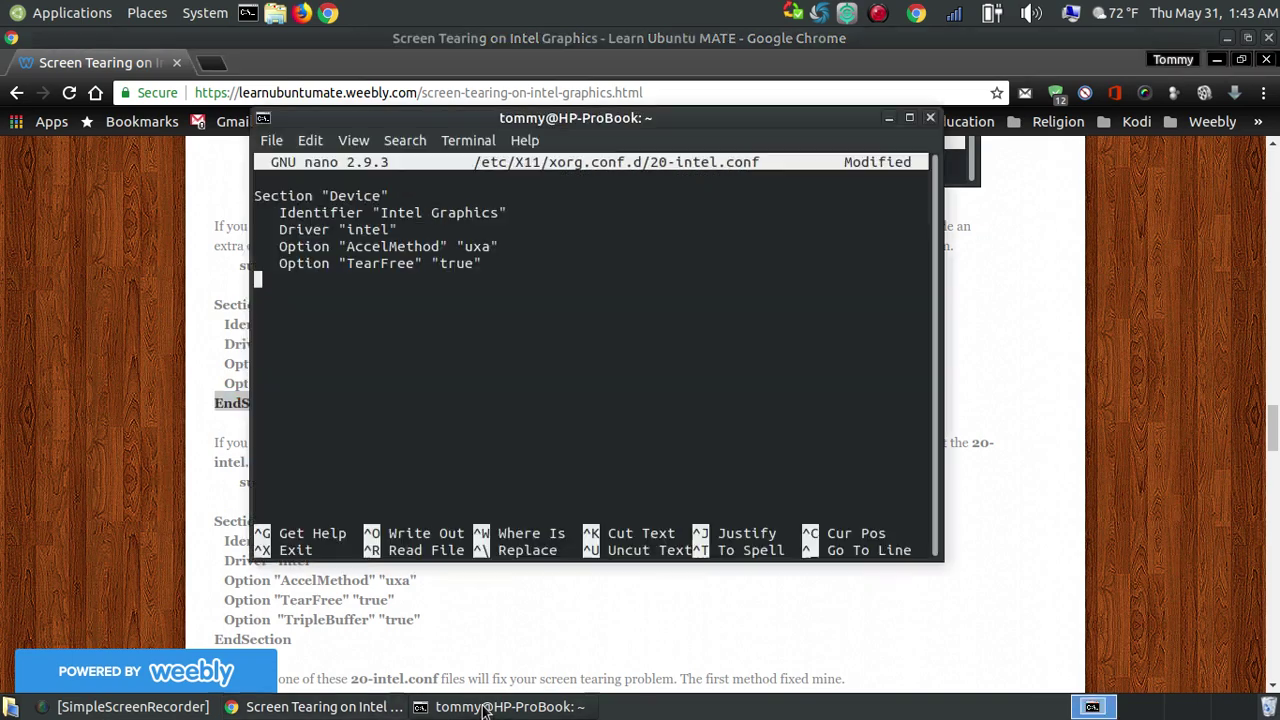
{"action": "right_click", "coordinate": [318, 291]}
{"action": "left_click", "coordinate": [384, 398]}
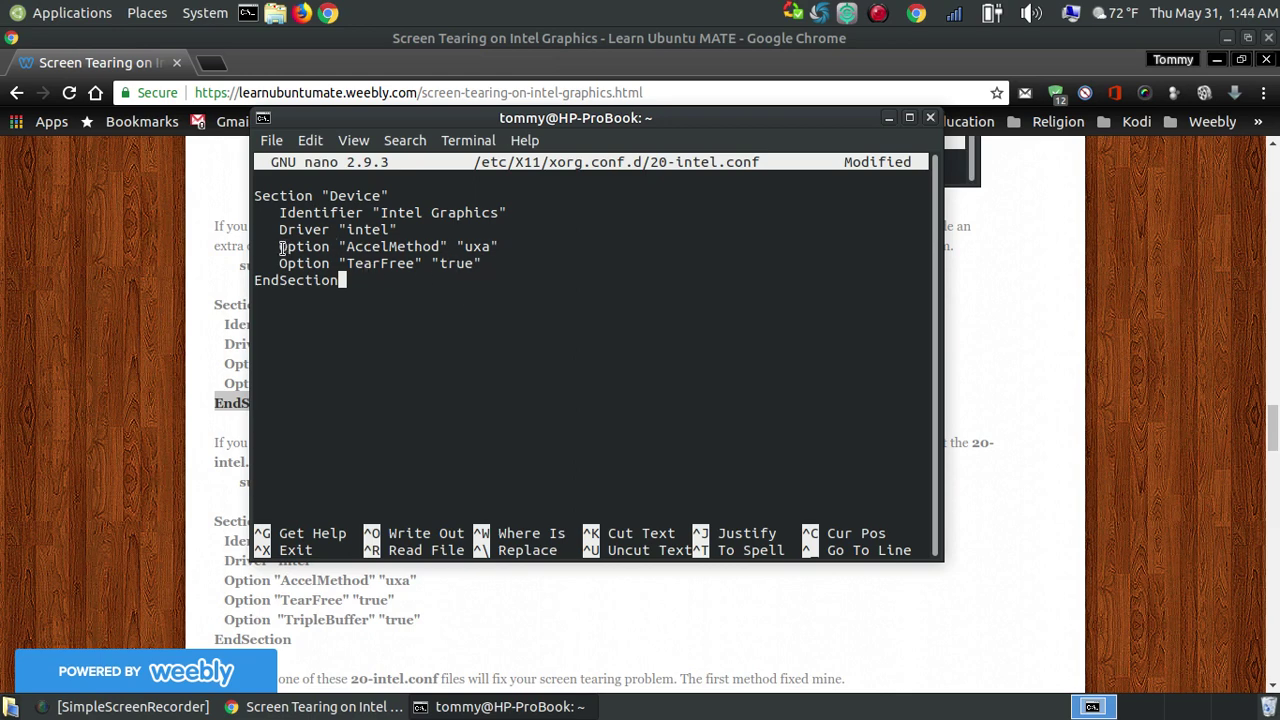
Copy the Option "TripleBuffer" "true" line from the guide's next Section "Device" block and return to nano
{"action": "left_click", "coordinate": [1090, 432]}
{"action": "scroll", "coordinate": [1070, 432], "scroll_direction": "down", "scroll_amount": 3}
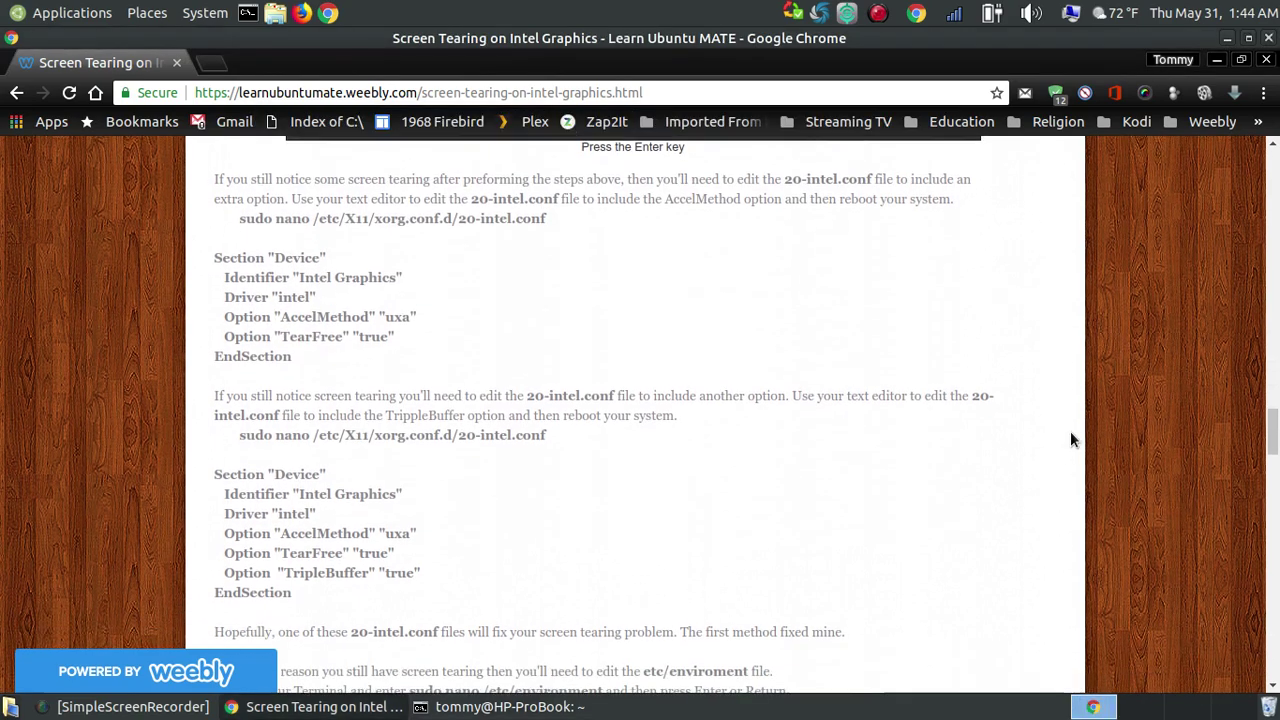
{"action": "scroll", "coordinate": [1067, 431], "scroll_direction": "down", "scroll_amount": 5}
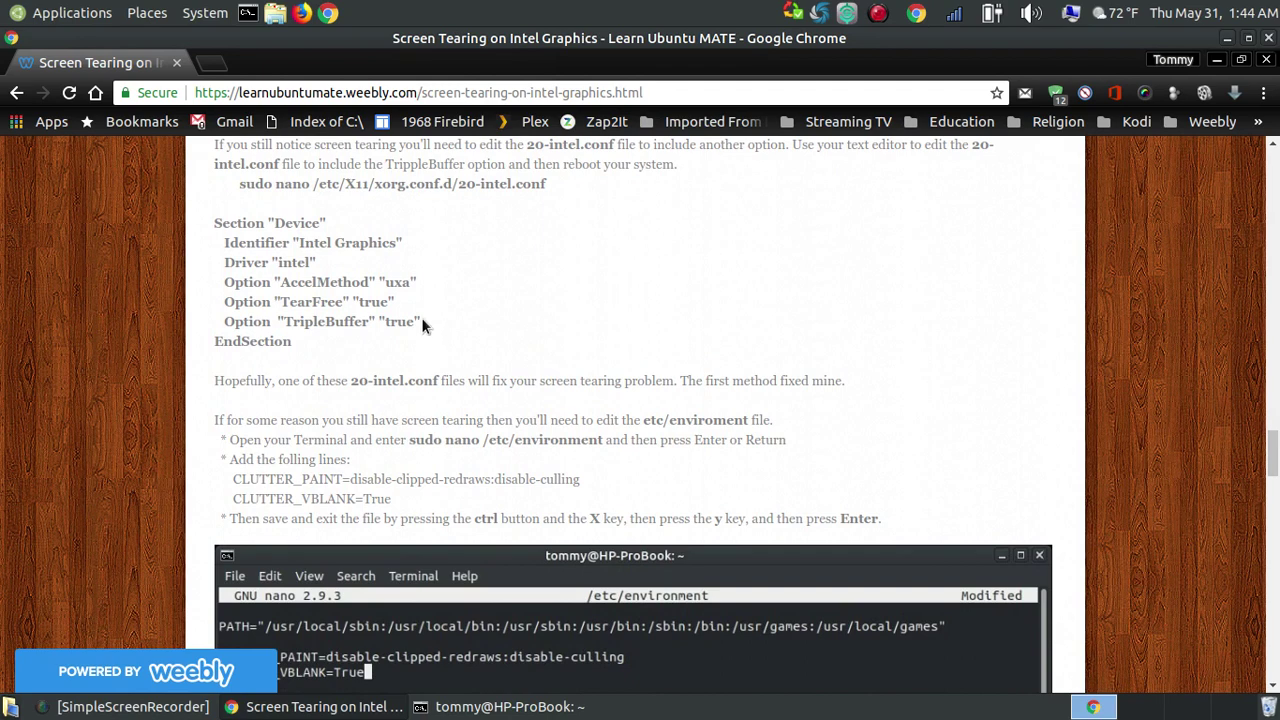
{"action": "left_click_drag", "start_coordinate": [421, 321], "coordinate": [268, 321]}
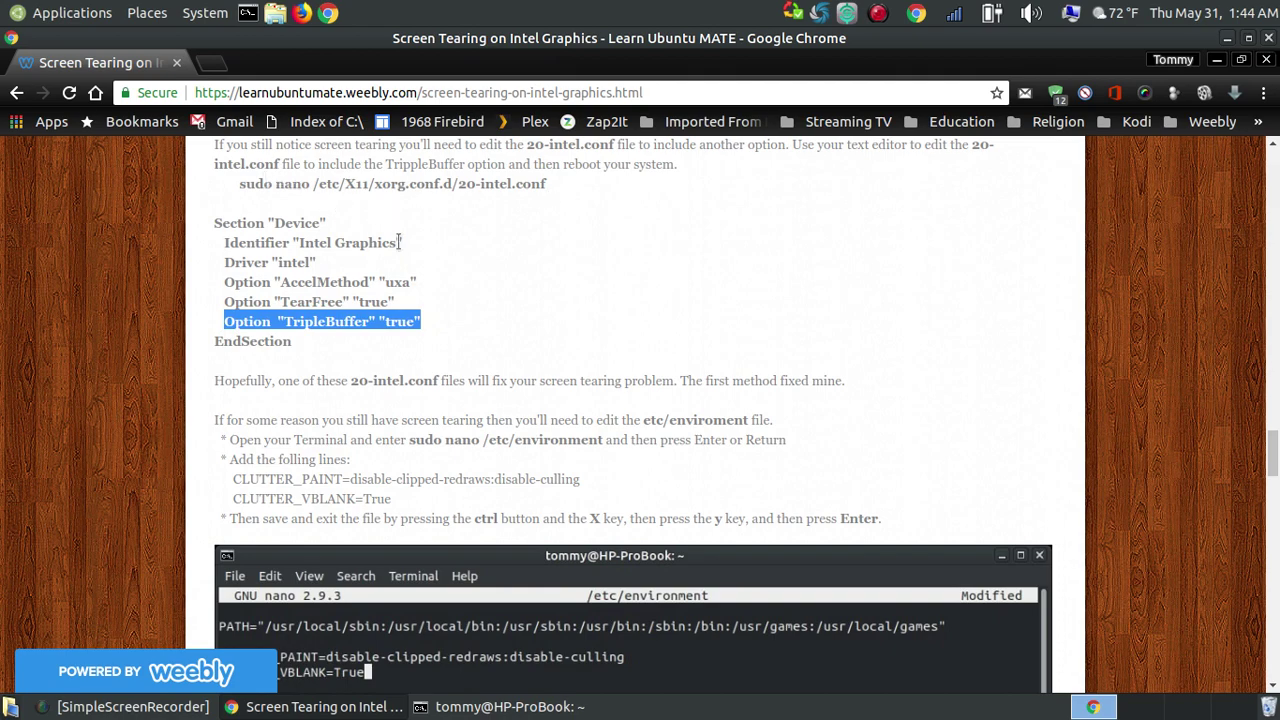
{"action": "right_click", "coordinate": [380, 326]}
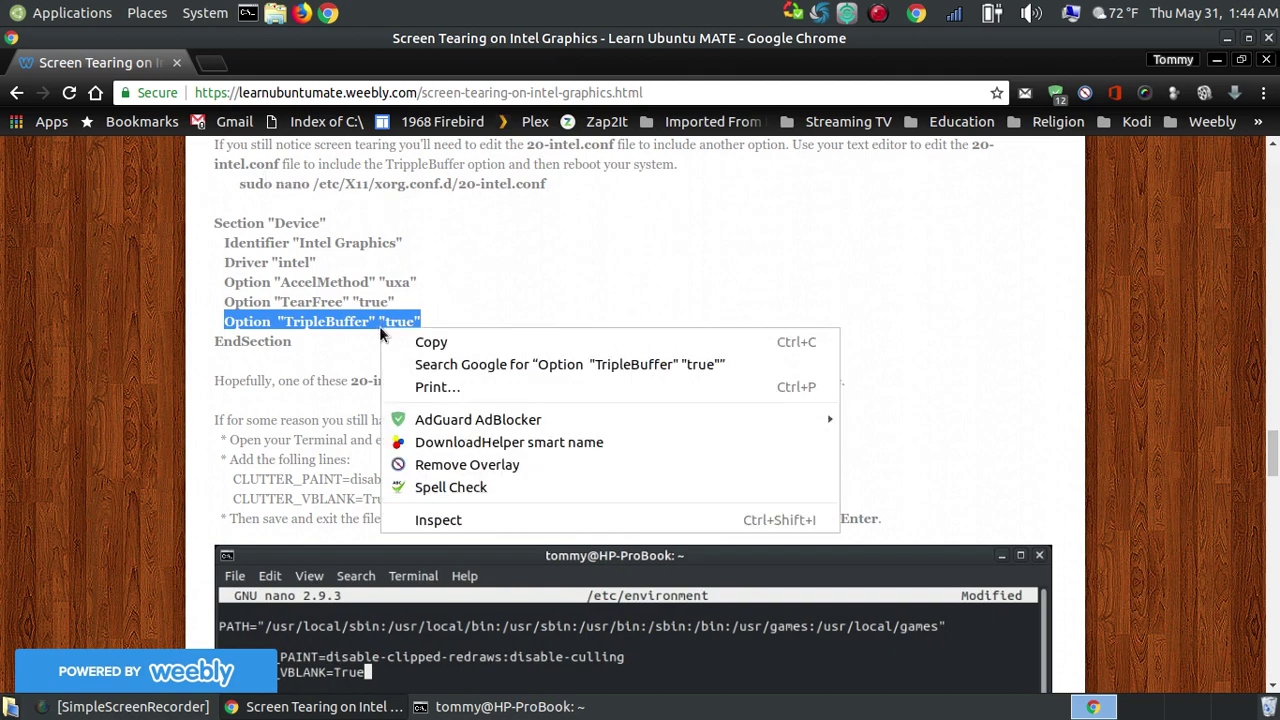
{"action": "left_click", "coordinate": [412, 346]}
{"action": "left_click", "coordinate": [527, 697]}
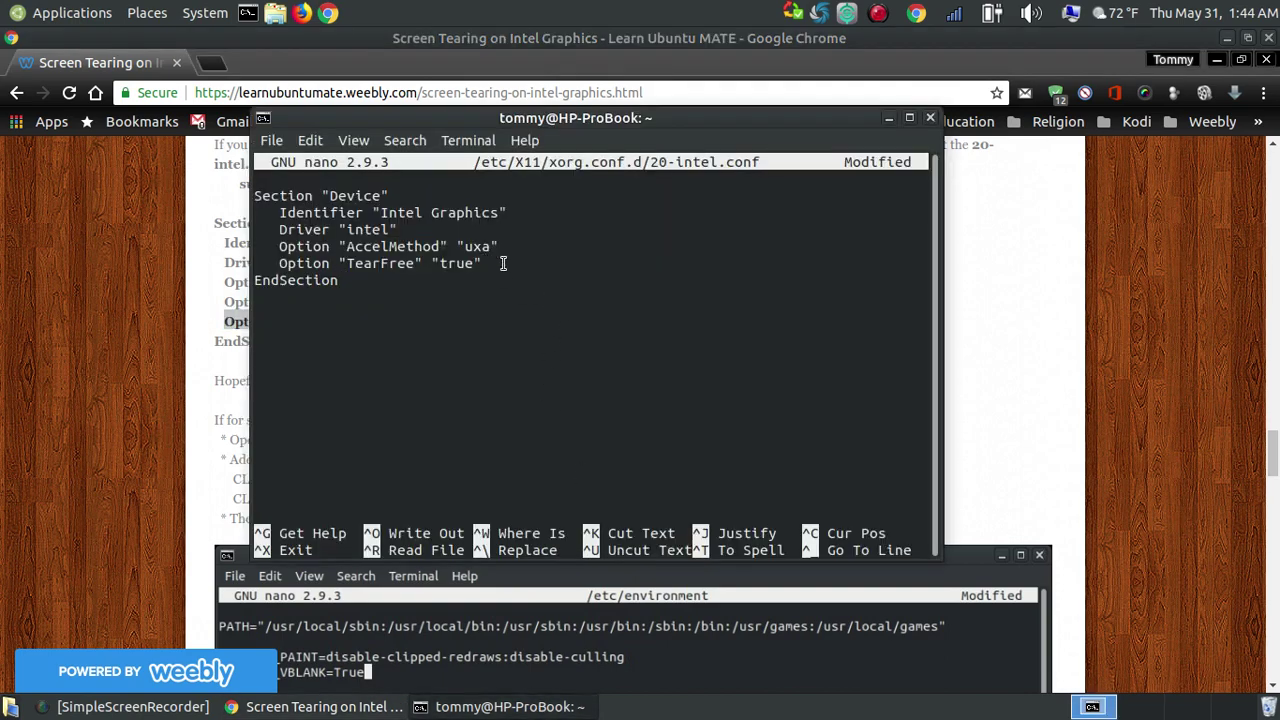
Paste the copied Option "TripleBuffer" "true" line on a new line between the TearFree option and EndSection in 20-intel.conf
{"action": "key", "text": "Up"}
{"action": "key", "text": "Right"}
{"action": "key", "text": "Right"}
{"action": "key", "text": "Right"}
{"action": "key", "text": "Right"}
{"action": "key", "text": "Right"}
{"action": "key", "text": "Right"}
{"action": "key", "text": "Right"}
{"action": "key", "text": "Right"}
{"action": "key", "text": "Right"}
{"action": "key", "text": "Right"}
{"action": "key", "text": "Right"}
{"action": "key", "text": "Right"}
{"action": "key", "text": "Right"}
{"action": "key", "text": "Right"}
{"action": "key", "text": "Right"}
{"action": "key", "text": "Right"}
{"action": "key", "text": "Right"}
{"action": "key", "text": "Return"}
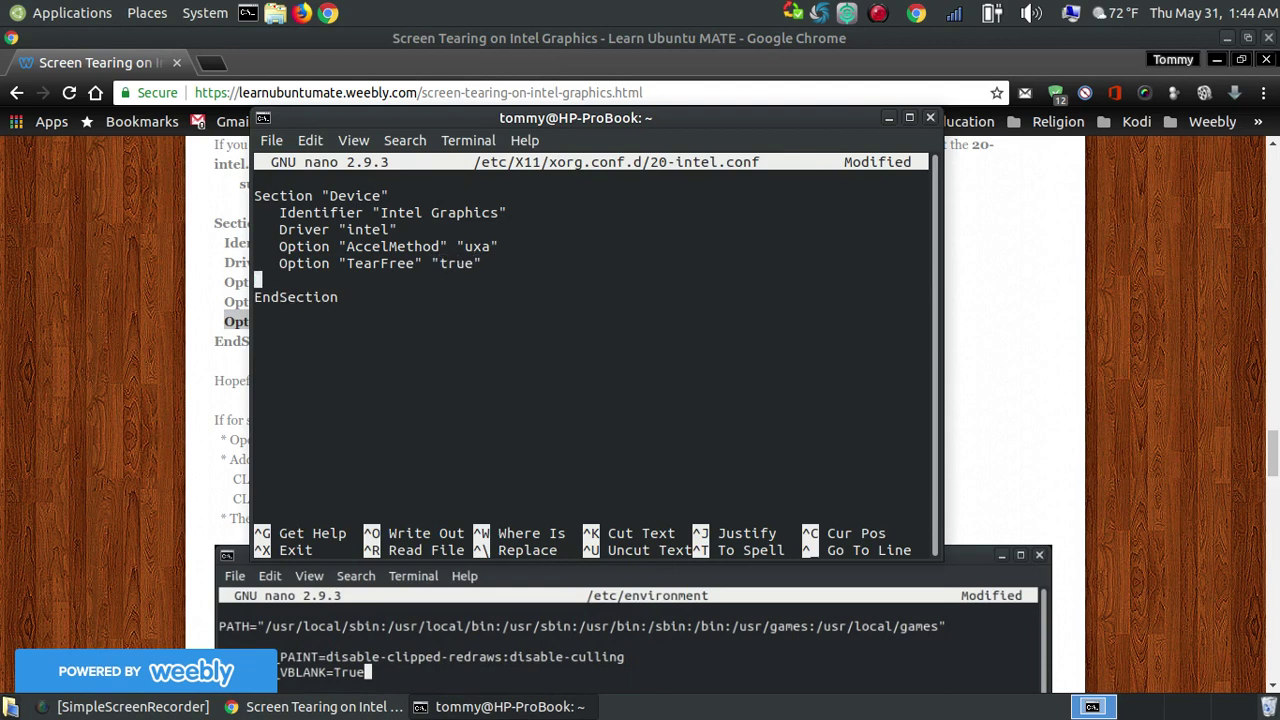
{"action": "right_click", "coordinate": [297, 287]}
{"action": "left_click", "coordinate": [380, 391]}
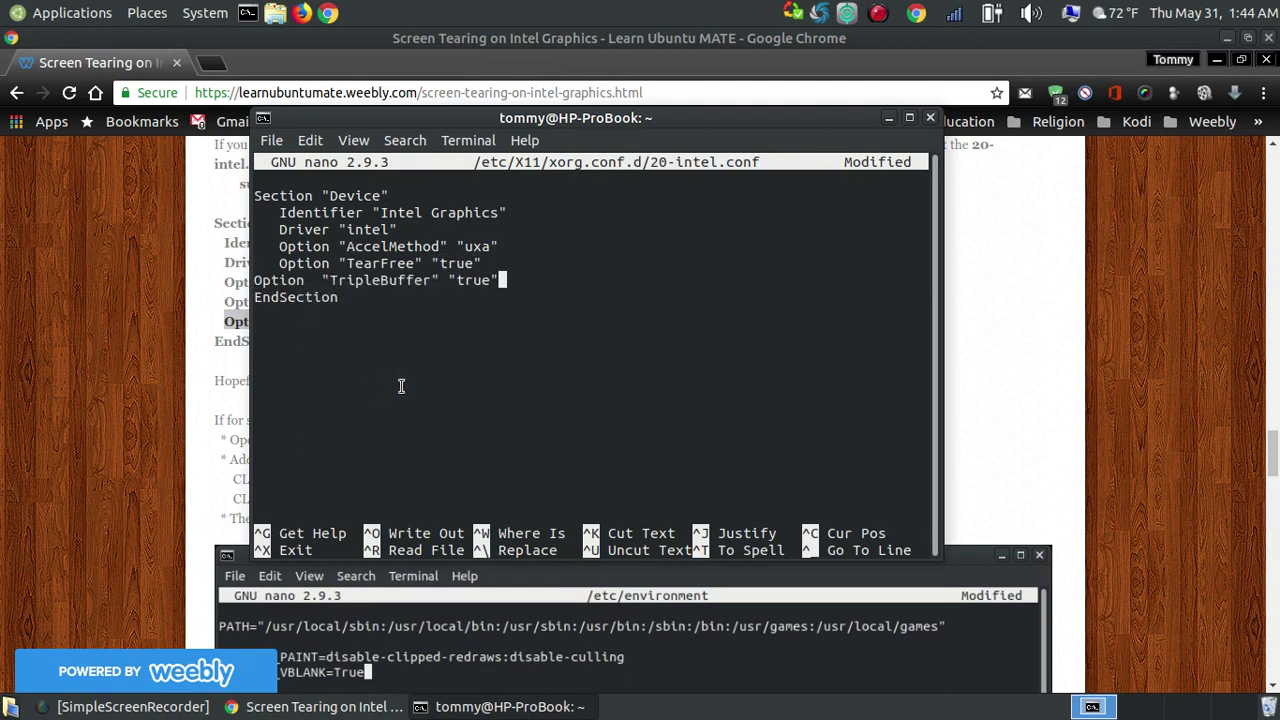
Indent the Option "TripleBuffer" "true" line to align with the other options in the Section "Device" block
{"action": "key", "text": "End"}
{"action": "key", "text": "Left"}
{"action": "key", "text": "Left"}
{"action": "key", "text": "Left"}
{"action": "key", "text": "Left"}
{"action": "key", "text": "Left"}
{"action": "key", "text": "Left"}
{"action": "key", "text": "Left"}
{"action": "key", "text": "Left"}
{"action": "key", "text": "Left"}
{"action": "key", "text": "Left"}
{"action": "key", "text": "Left"}
{"action": "key", "text": "Left"}
{"action": "key", "text": "Left"}
{"action": "key", "text": "Left"}
{"action": "key", "text": "Left"}
{"action": "key", "text": "Left"}
{"action": "key", "text": "Left"}
{"action": "key", "text": "Left"}
{"action": "key", "text": "Left"}
{"action": "key", "text": "Left"}
{"action": "key", "text": "Left"}
{"action": "key", "text": "Left"}
{"action": "key", "text": "Left"}
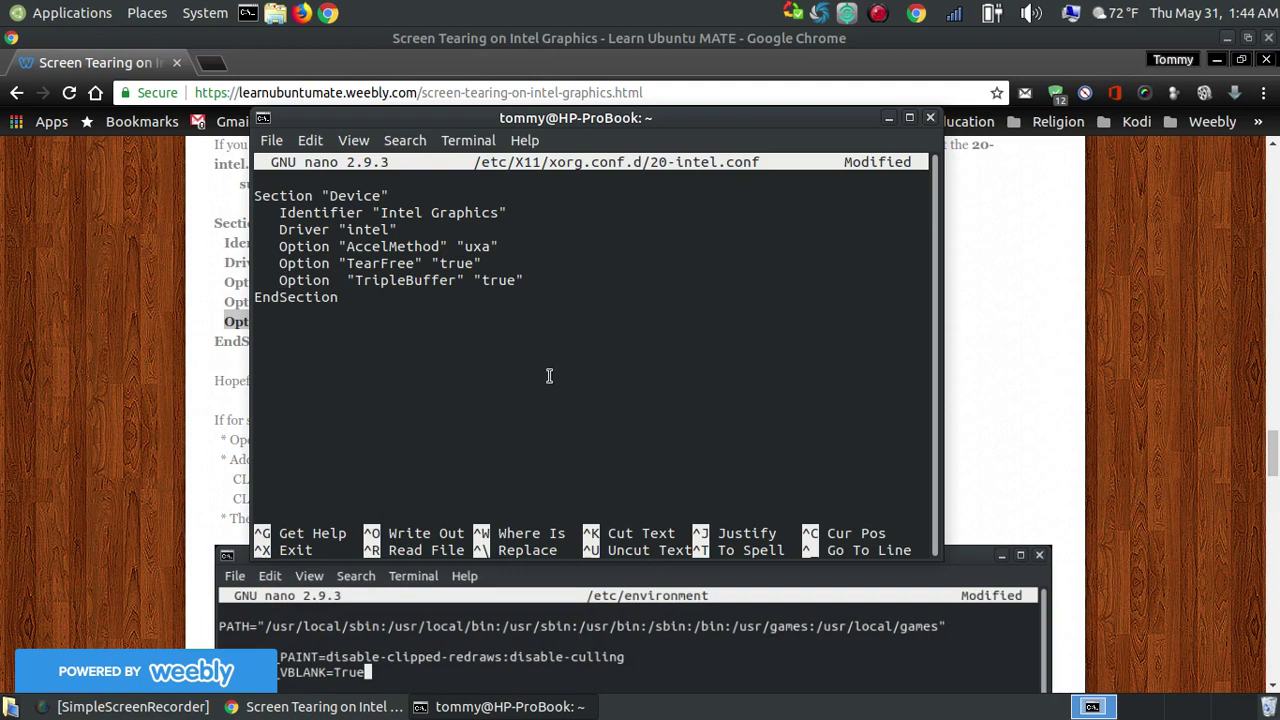
Compare the edited block with the guide's TripleBuffer block, examine its /etc/environment instructions, and return to nano
{"action": "left_click", "coordinate": [186, 390]}
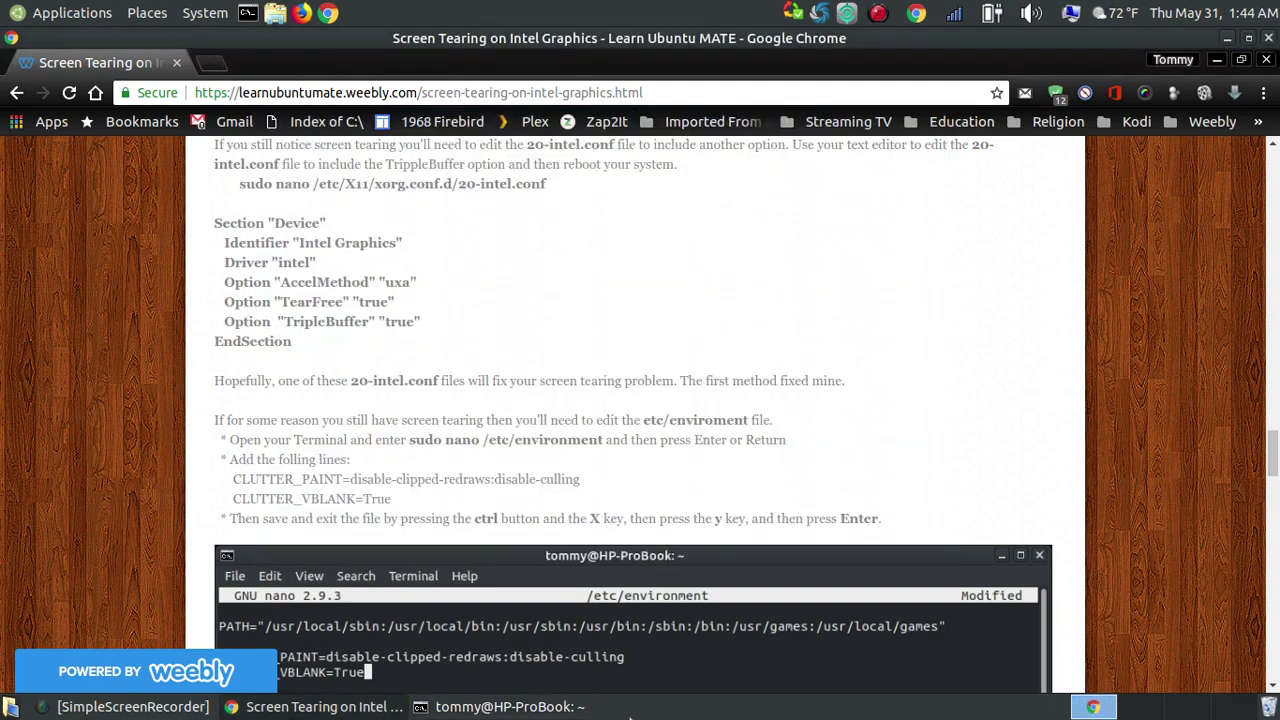
{"action": "left_click", "coordinate": [600, 710]}
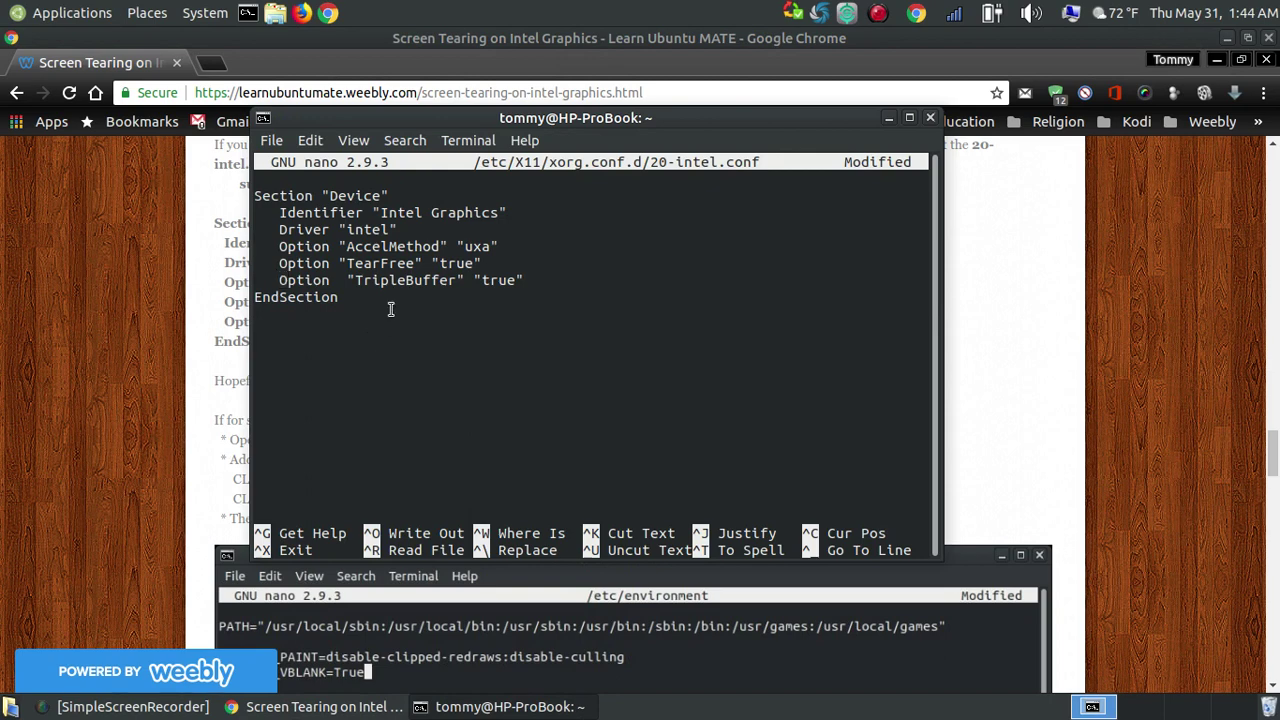
{"action": "left_click", "coordinate": [168, 320]}
{"action": "scroll", "coordinate": [505, 355], "scroll_direction": "down", "scroll_amount": 4}
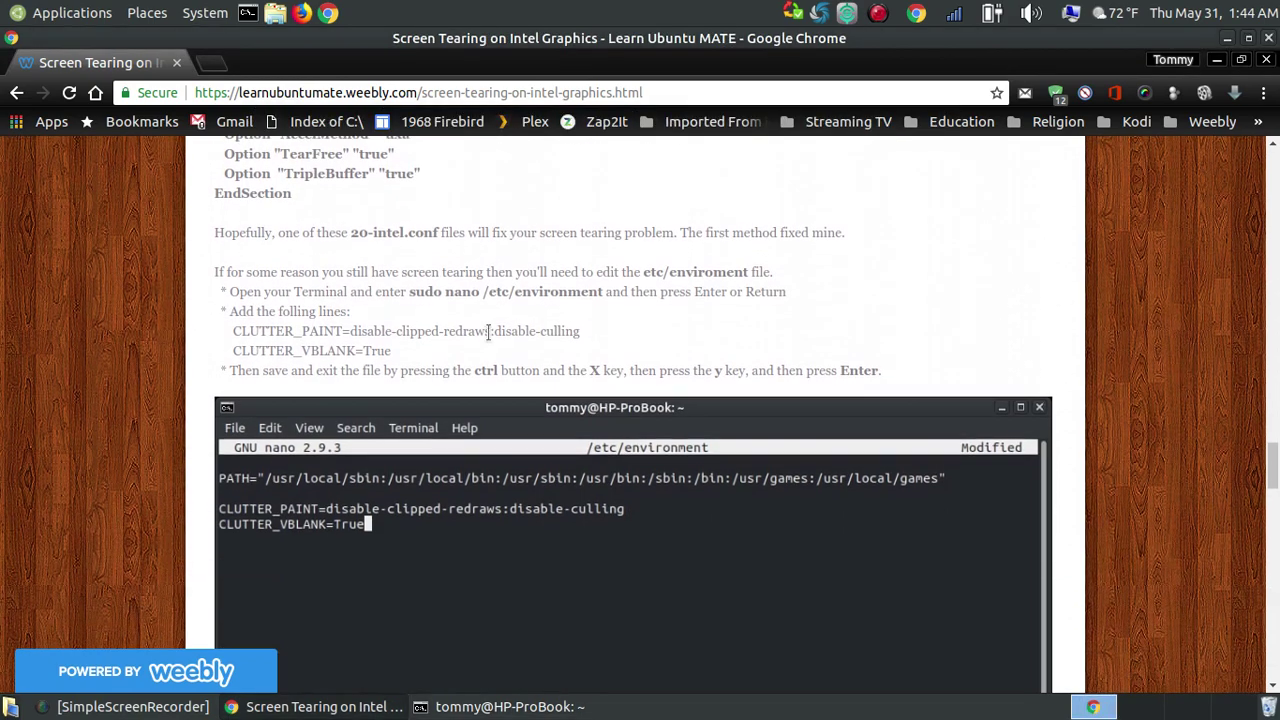
{"action": "scroll", "coordinate": [455, 420], "scroll_direction": "down", "scroll_amount": 3}
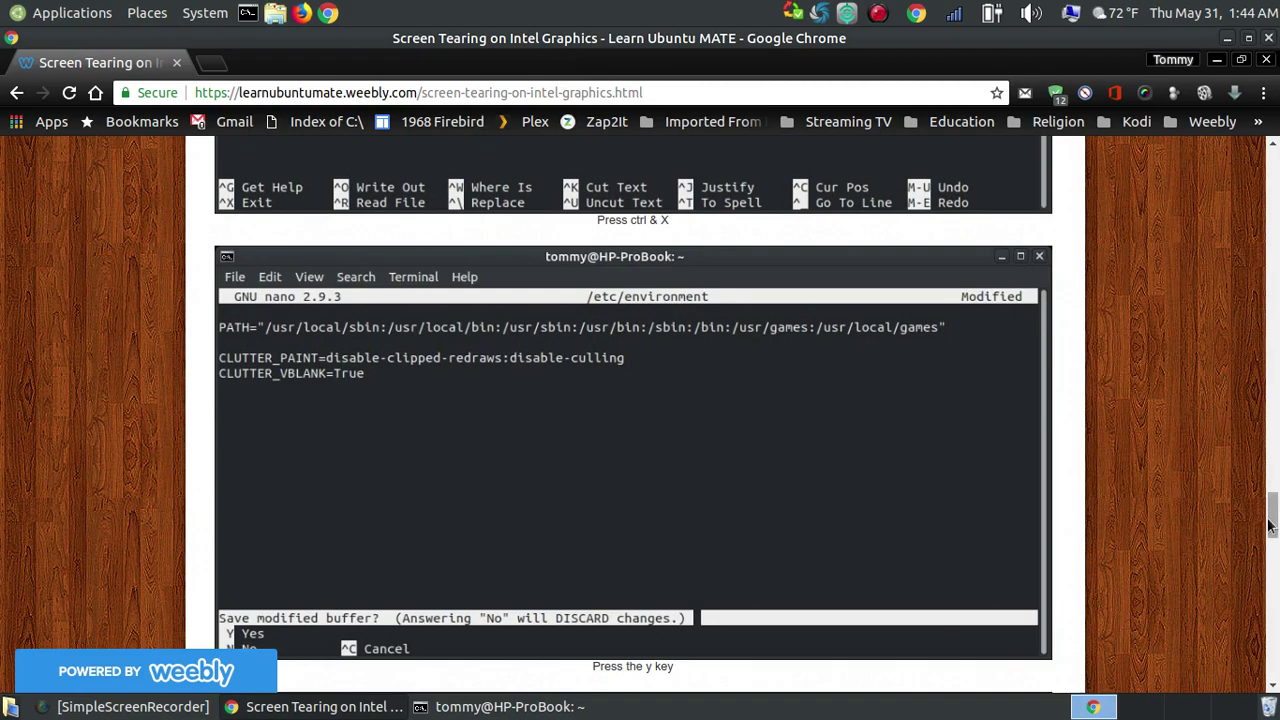
{"action": "left_click_drag", "start_coordinate": [1270, 513], "coordinate": [1276, 465]}
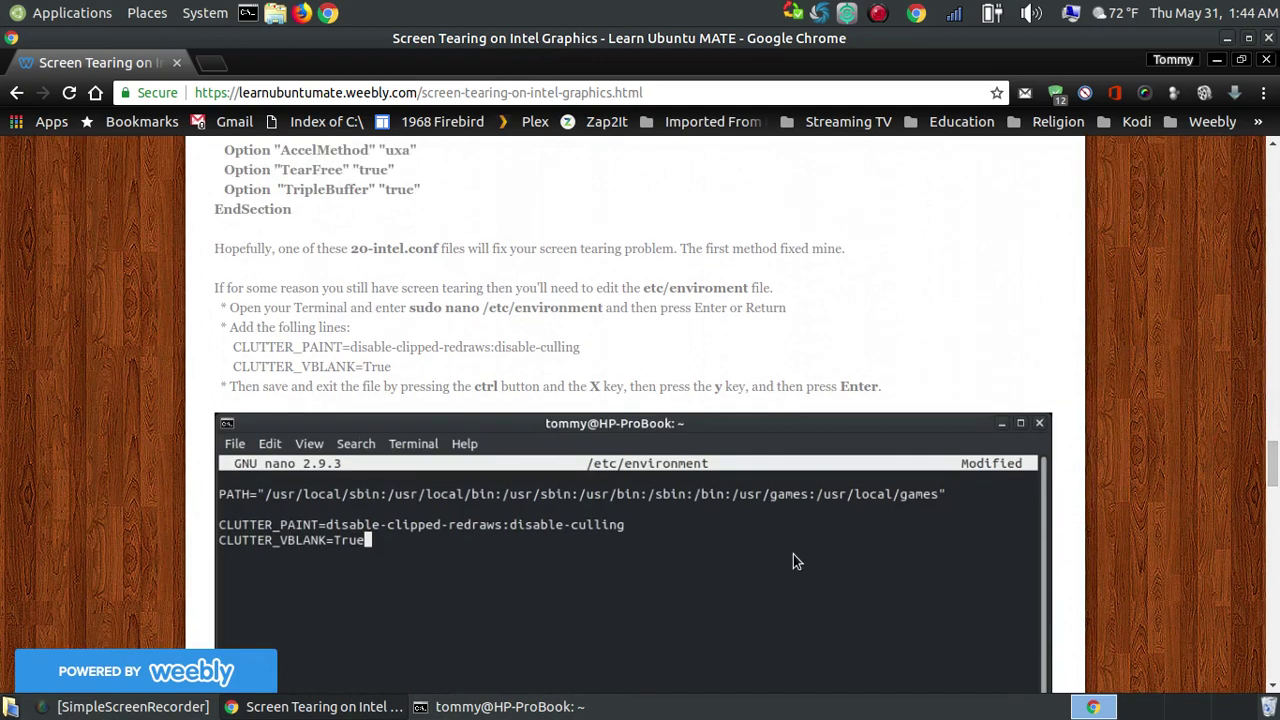
{"action": "left_click", "coordinate": [488, 708]}
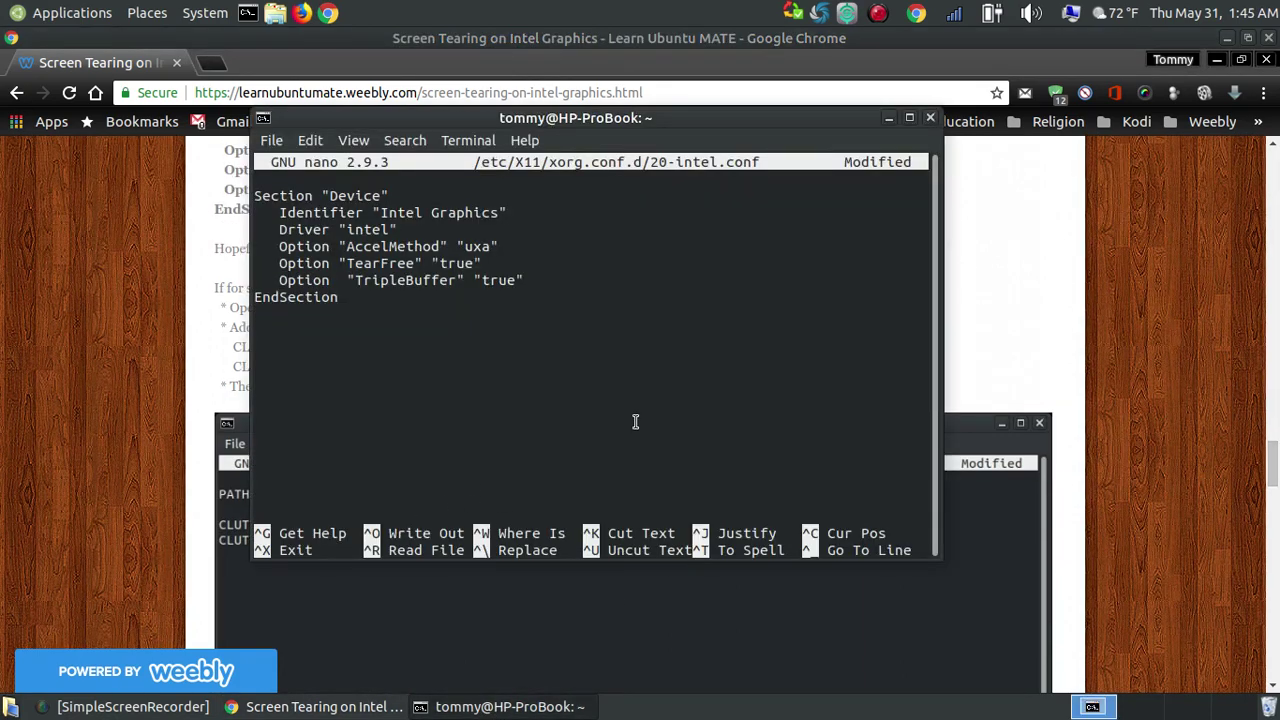
Save the modified 20-intel.conf under its existing name and exit nano
{"action": "key", "text": "ctrl+x"}
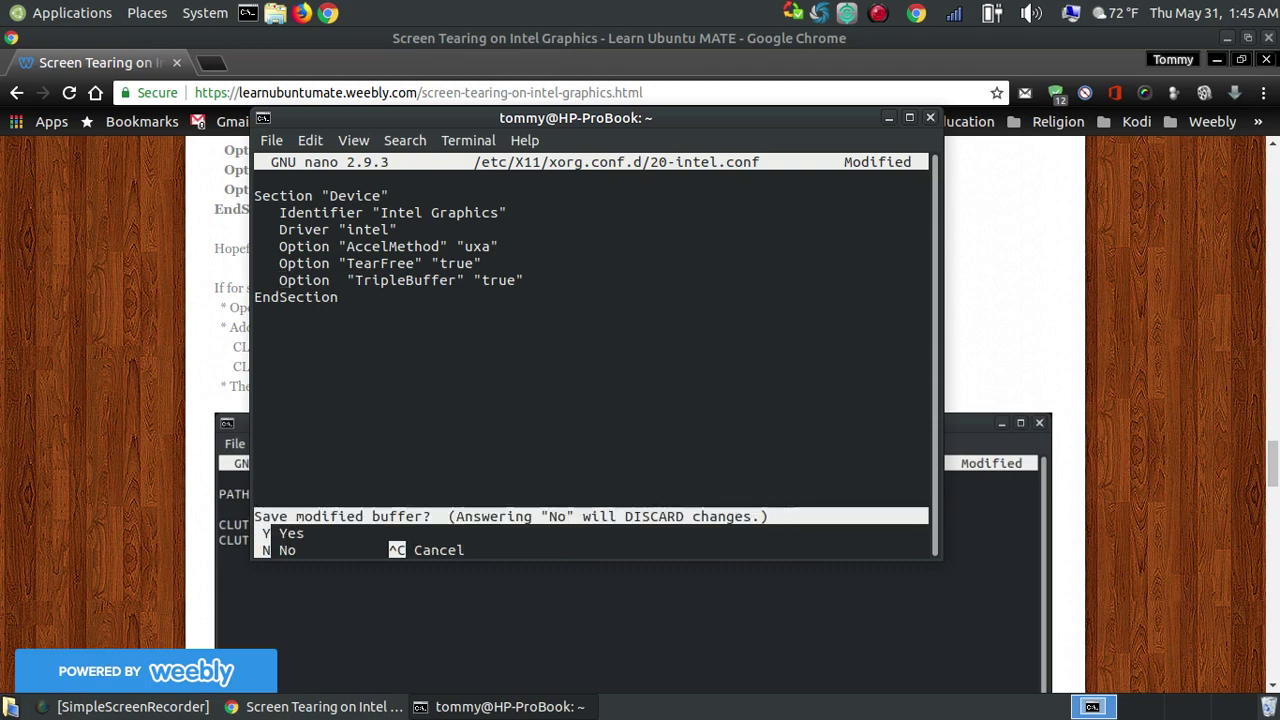
{"action": "key", "text": "y"}
{"action": "key", "text": "Return"}
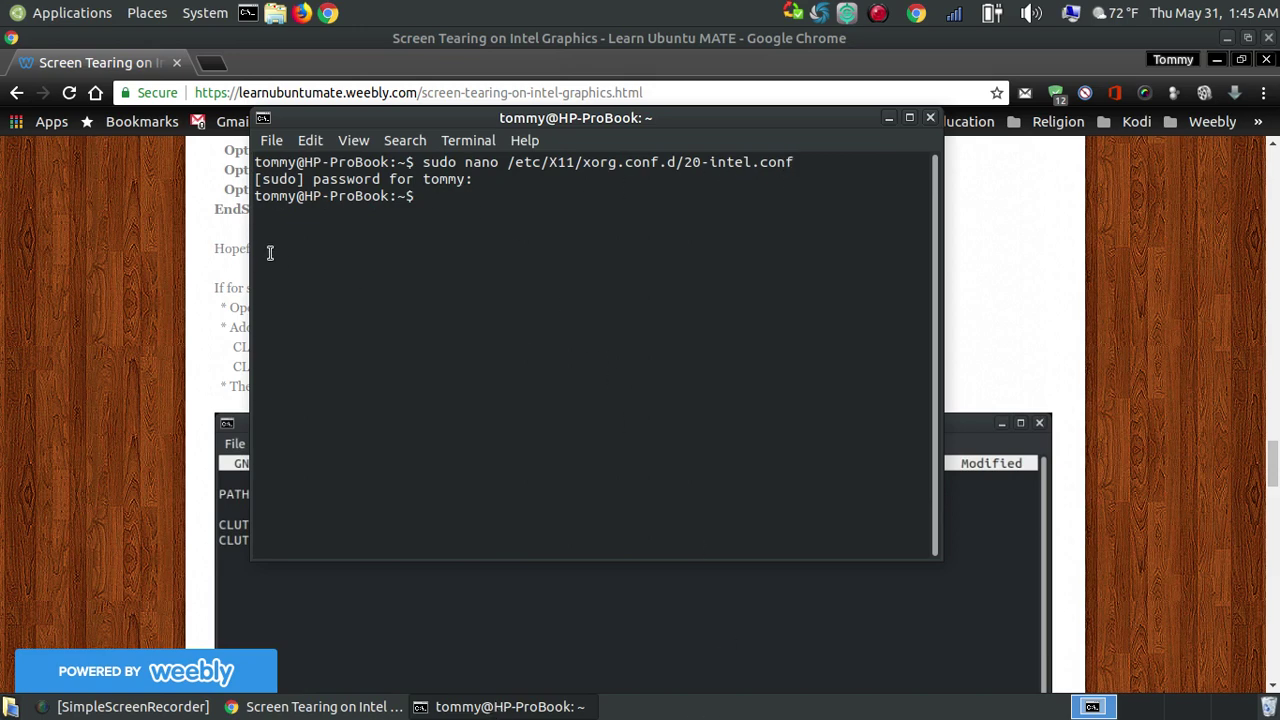
Copy the command sudo nano /etc/environment from the guide and run it in the terminal
{"action": "key", "text": "ctrl+d"}
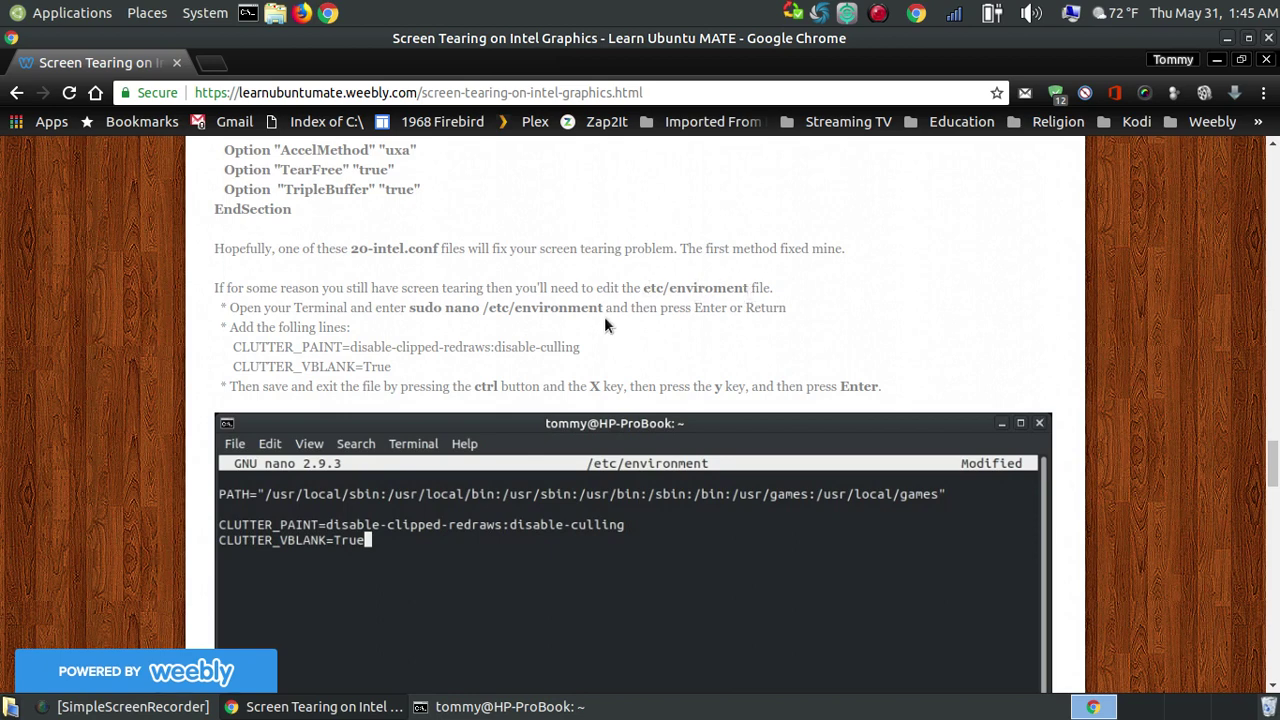
{"action": "left_click_drag", "start_coordinate": [604, 310], "coordinate": [410, 309]}
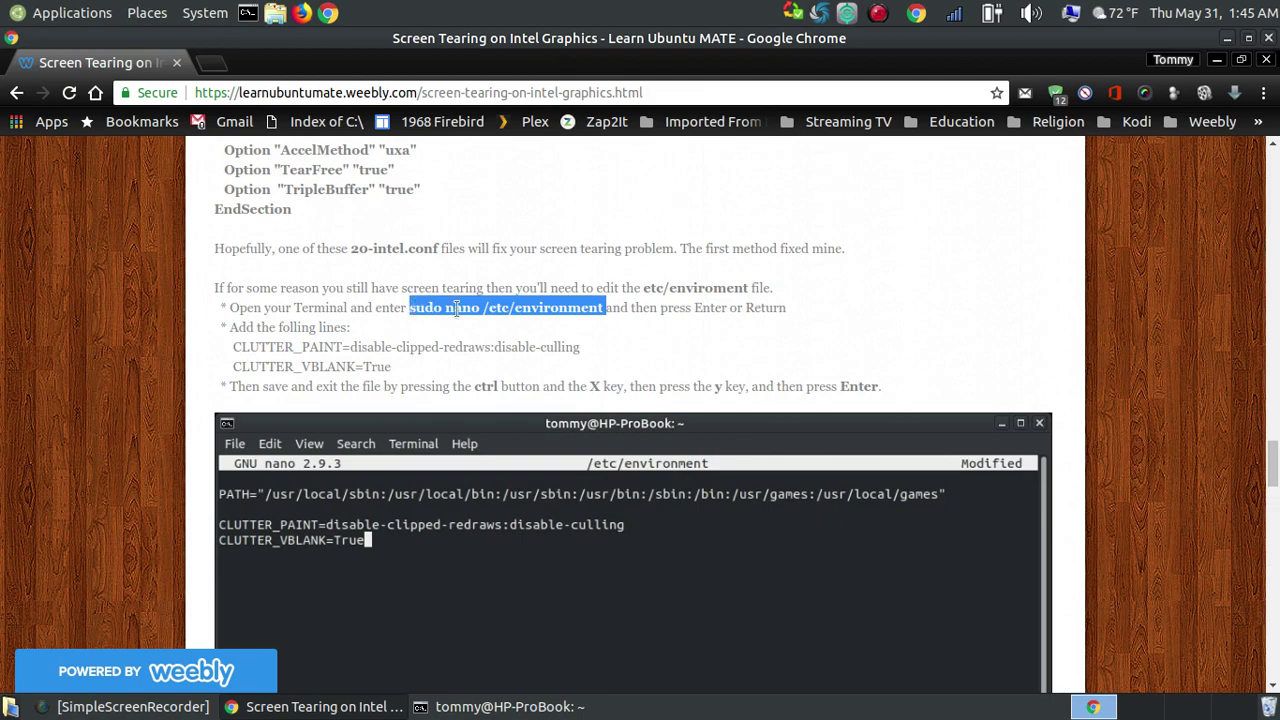
{"action": "right_click", "coordinate": [454, 309]}
{"action": "left_click", "coordinate": [490, 326]}
{"action": "key", "text": "alt+Tab"}
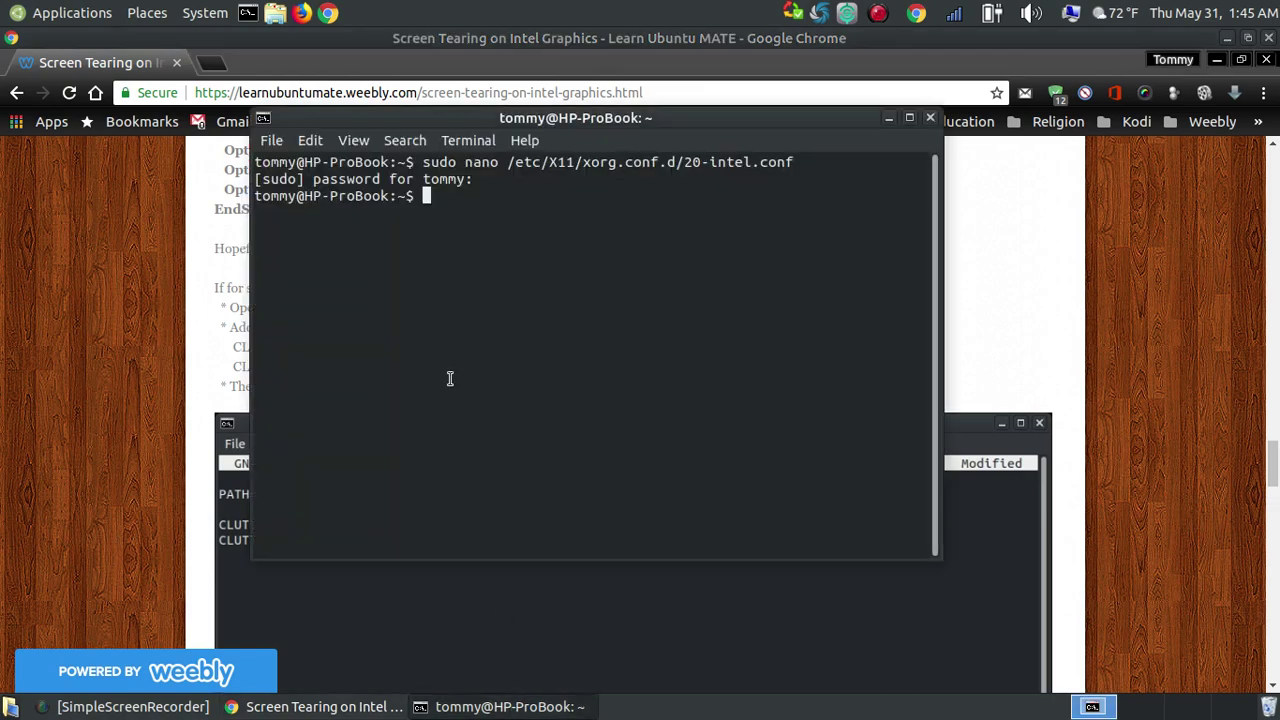
{"action": "right_click", "coordinate": [486, 218]}
{"action": "left_click", "coordinate": [520, 327]}
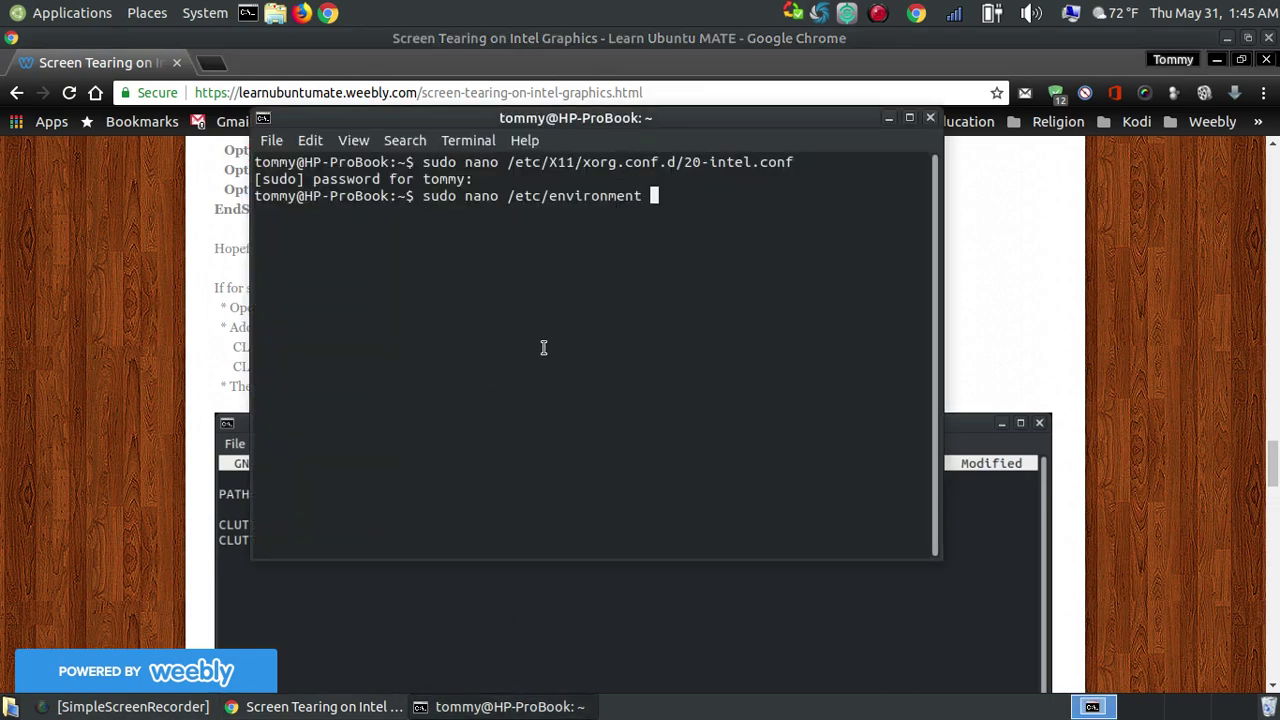
{"action": "key", "text": "BackSpace"}
{"action": "key", "text": "Return"}
Copy the guide's lines CLUTTER_PAINT=disable-clipped-redraws:disable-culling and CLUTTER_VBLANK=True, and return to /etc/environment in nano
{"action": "left_click", "coordinate": [121, 399]}
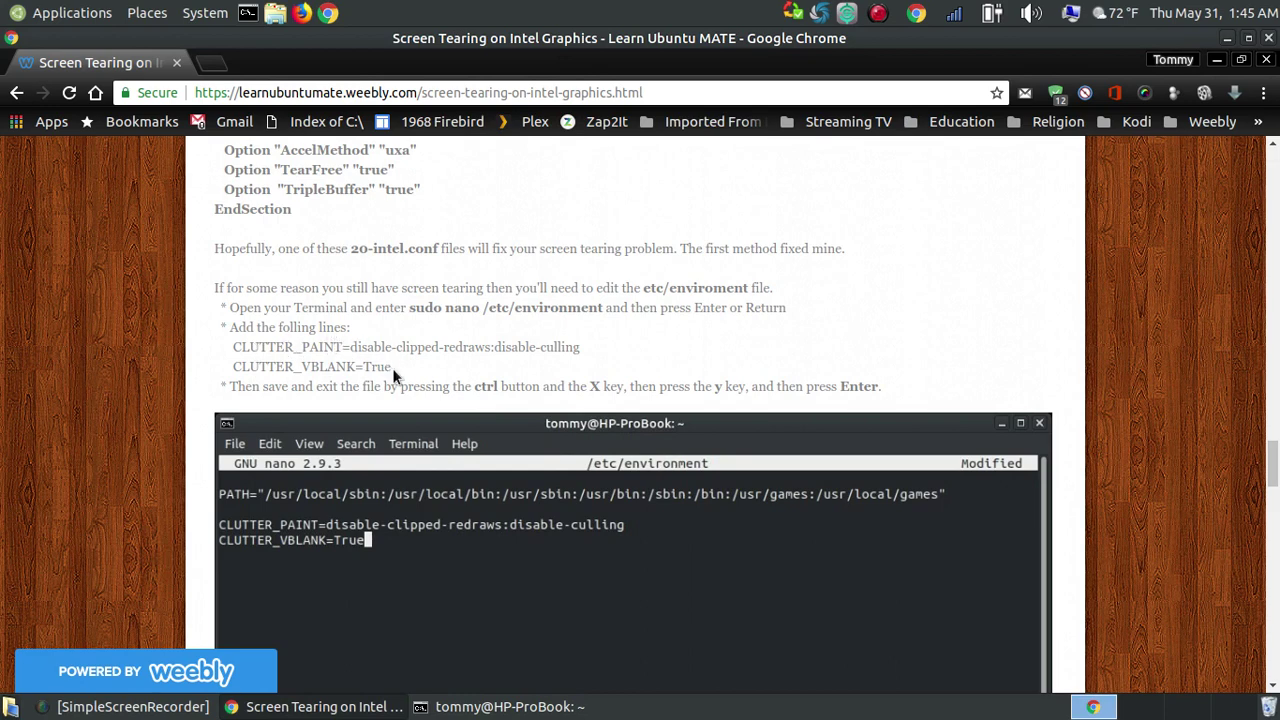
{"action": "left_click_drag", "start_coordinate": [392, 368], "coordinate": [232, 347]}
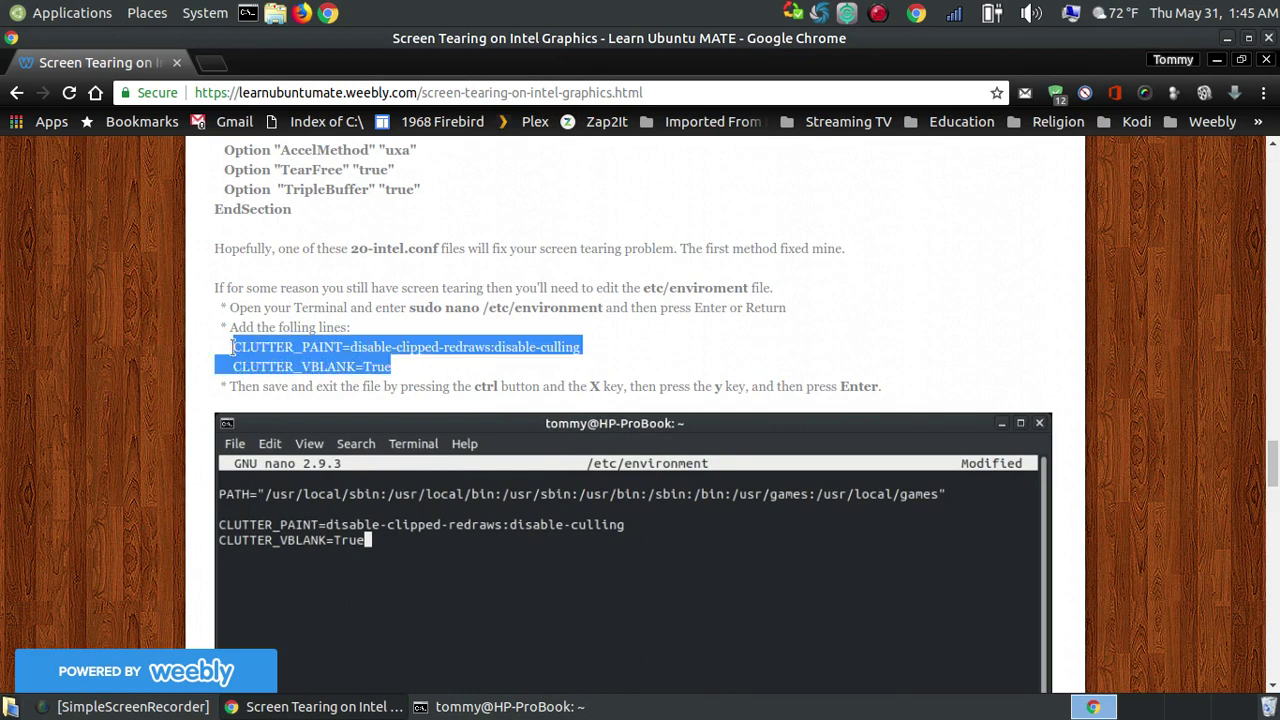
{"action": "right_click", "coordinate": [253, 347]}
{"action": "left_click", "coordinate": [300, 363]}
{"action": "left_click", "coordinate": [480, 707]}
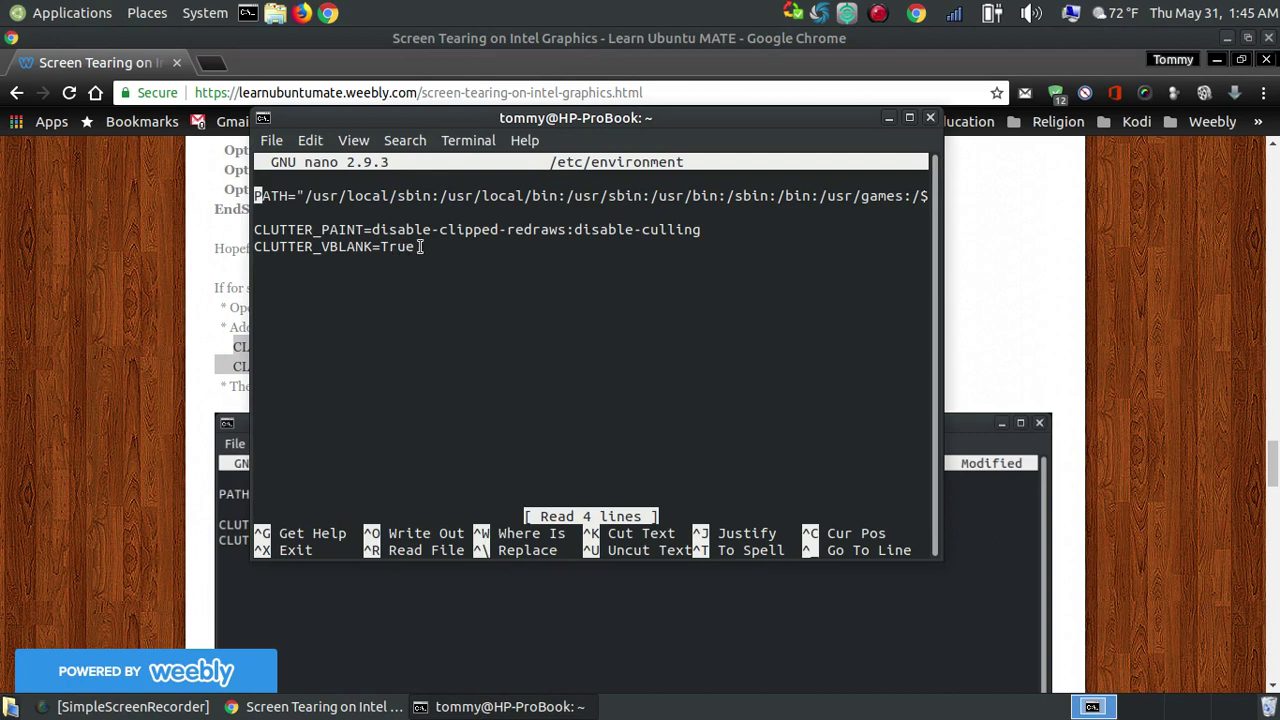
Check the CLUTTER_PAINT and CLUTTER_VBLANK lines in /etc/environment and exit nano without editing the file
{"action": "left_click_drag", "start_coordinate": [422, 247], "coordinate": [243, 236]}
{"action": "left_click", "coordinate": [365, 270]}
{"action": "key", "text": "ctrl+x"}
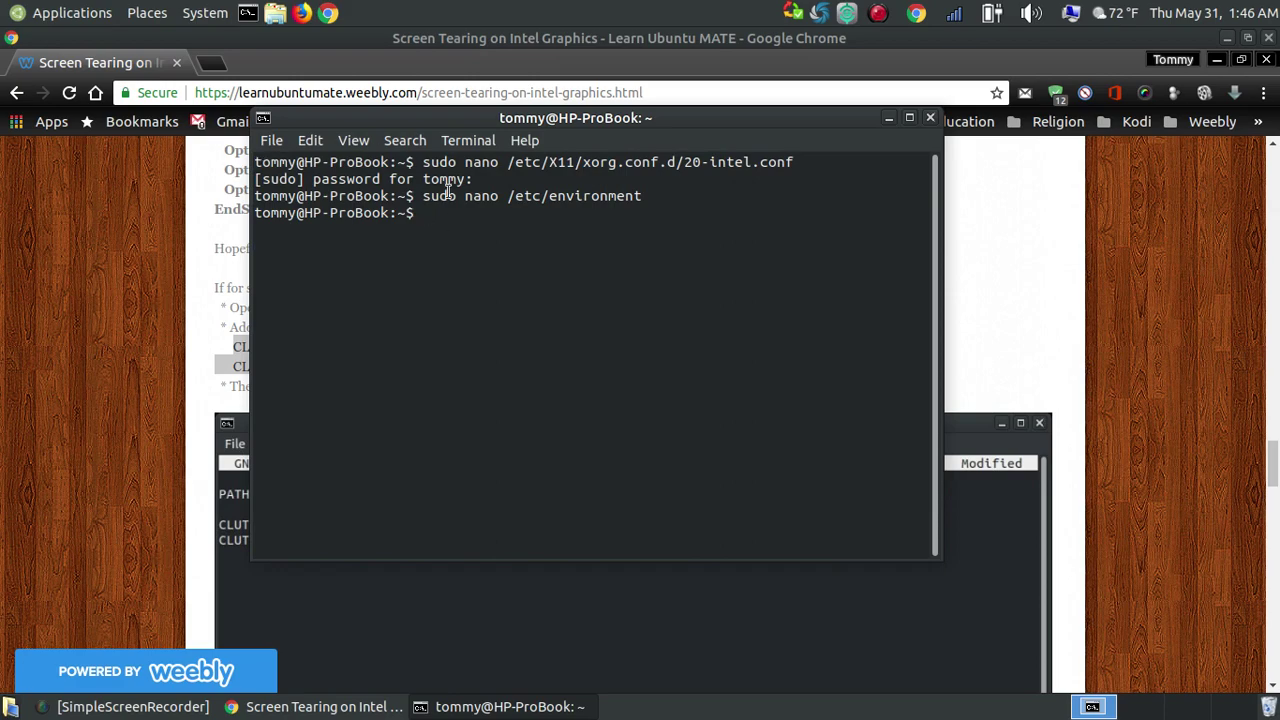
Review the screen tearing guide, covering the /etc/environment instructions, the 20-intel.conf option blocks and the introduction with the tearing example
{"action": "left_click", "coordinate": [172, 305]}
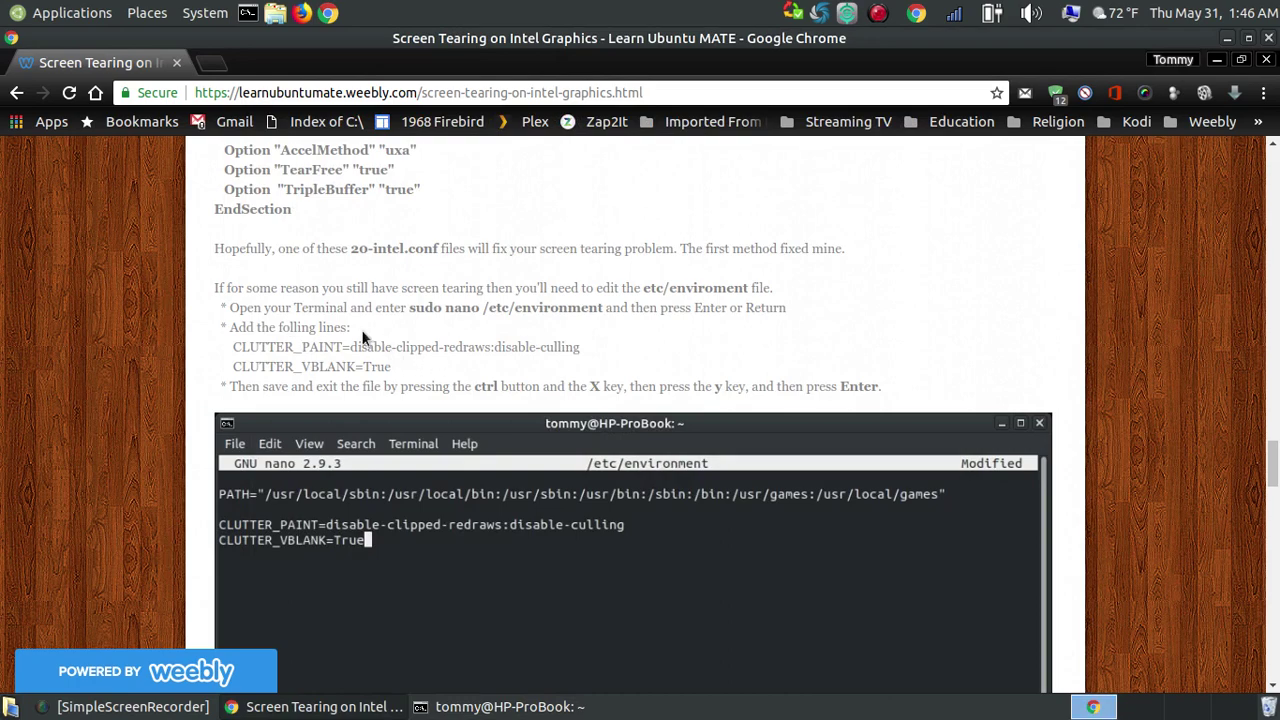
{"action": "scroll", "coordinate": [444, 308], "scroll_direction": "down", "scroll_amount": 2}
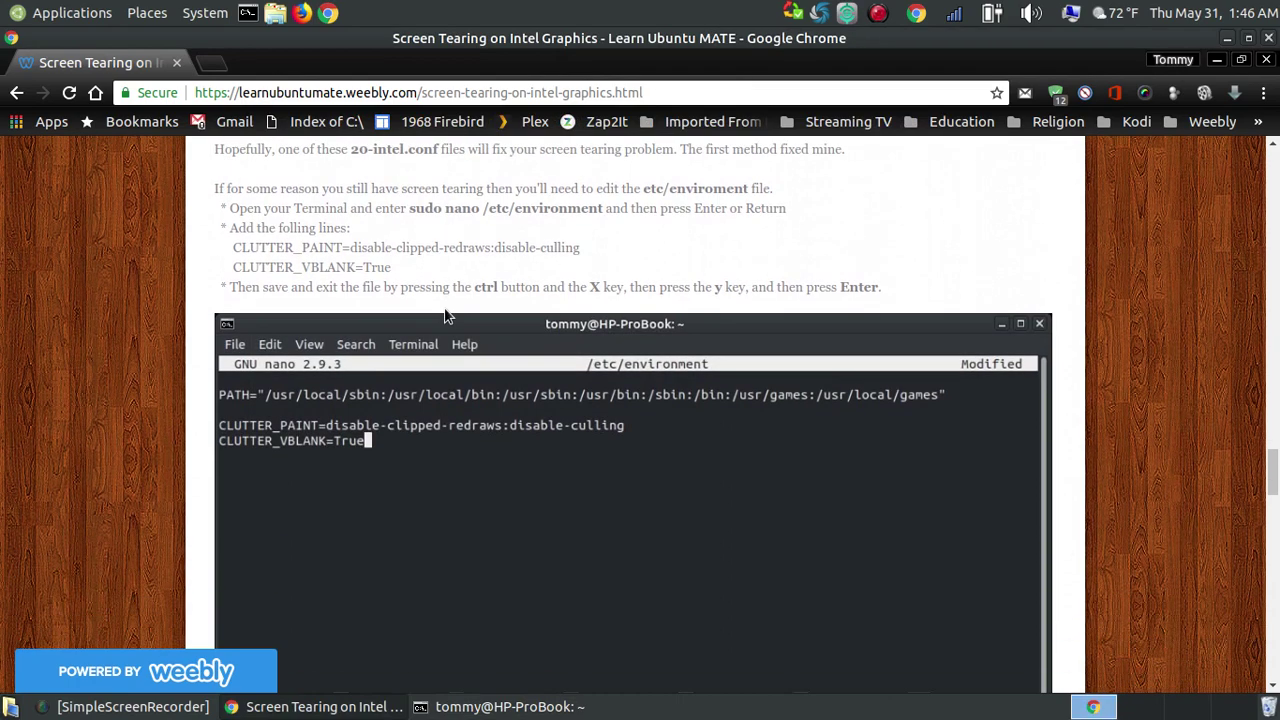
{"action": "left_click_drag", "start_coordinate": [1275, 475], "coordinate": [1275, 165]}
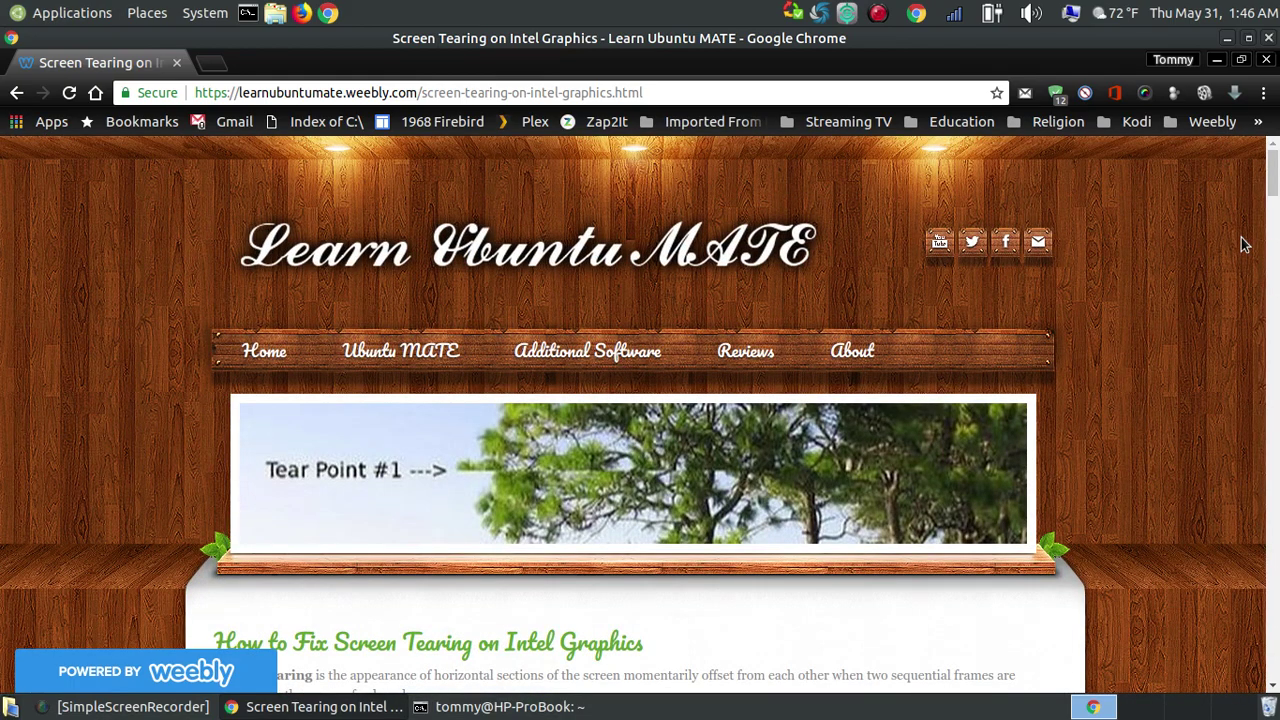
{"action": "left_click_drag", "start_coordinate": [1275, 181], "coordinate": [1277, 420]}
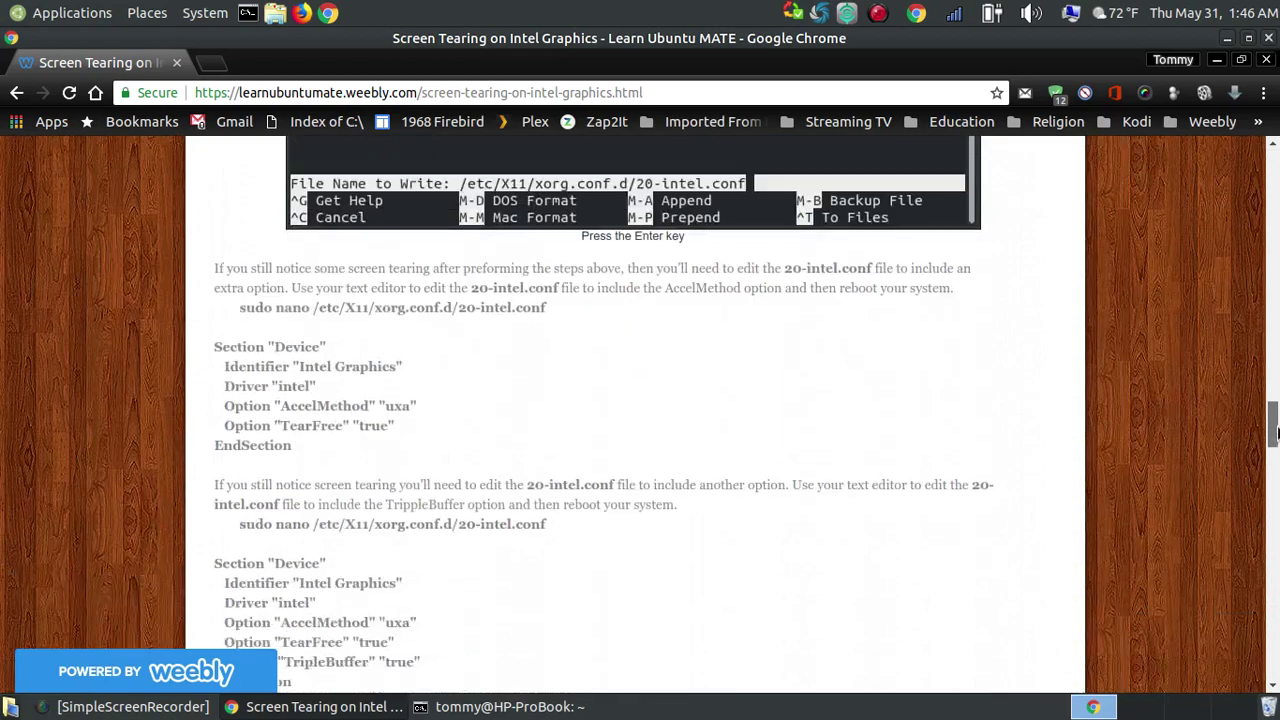
{"action": "scroll", "coordinate": [403, 540], "scroll_direction": "down", "scroll_amount": 3}
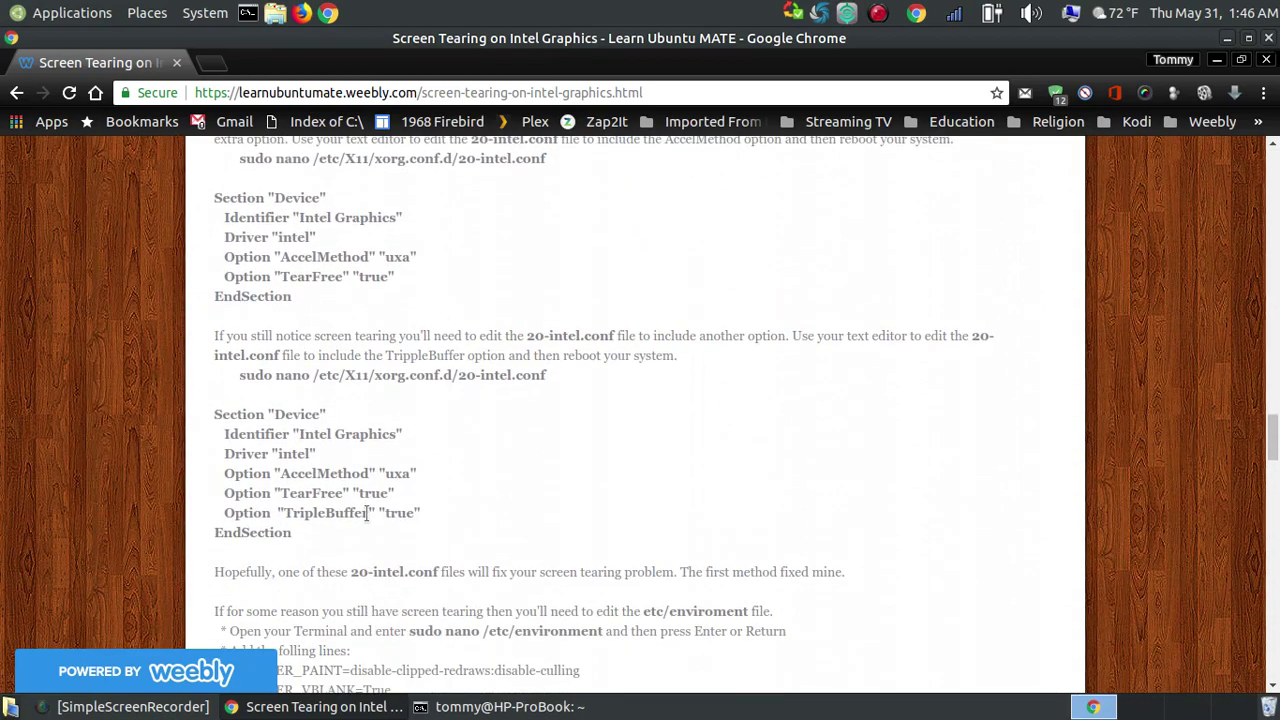
{"action": "scroll", "coordinate": [422, 288], "scroll_direction": "up", "scroll_amount": 10}
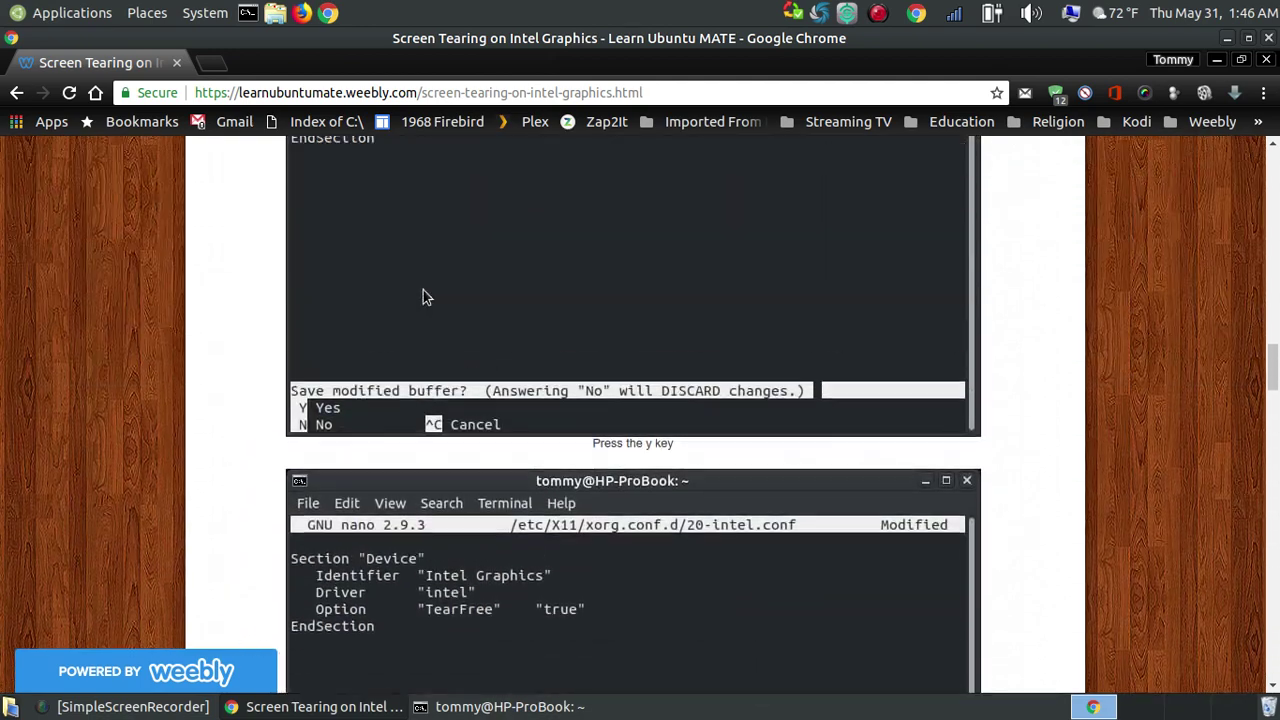
{"action": "scroll", "coordinate": [423, 290], "scroll_direction": "up", "scroll_amount": 5}
{"action": "scroll", "coordinate": [422, 297], "scroll_direction": "up", "scroll_amount": 1}
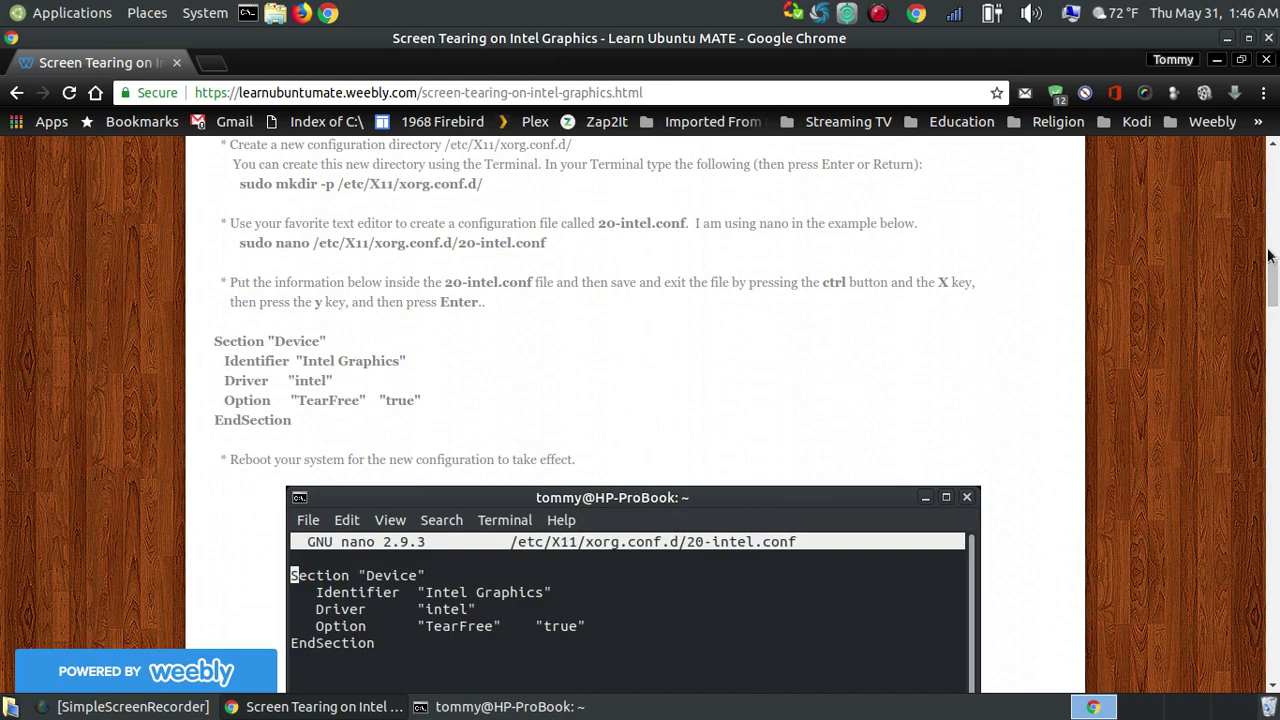
{"action": "left_click_drag", "start_coordinate": [1274, 284], "coordinate": [1276, 185]}
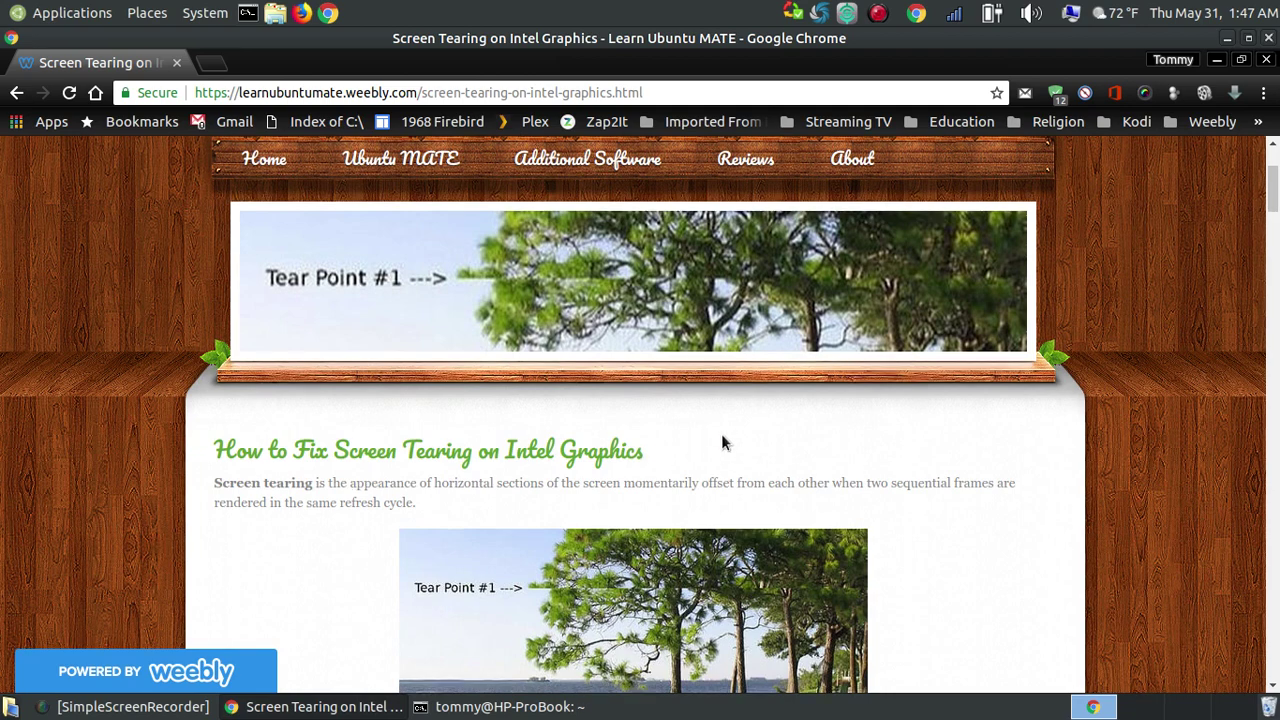
{"action": "scroll", "coordinate": [721, 433], "scroll_direction": "down", "scroll_amount": 3}
{"action": "scroll", "coordinate": [955, 476], "scroll_direction": "down", "scroll_amount": 2}
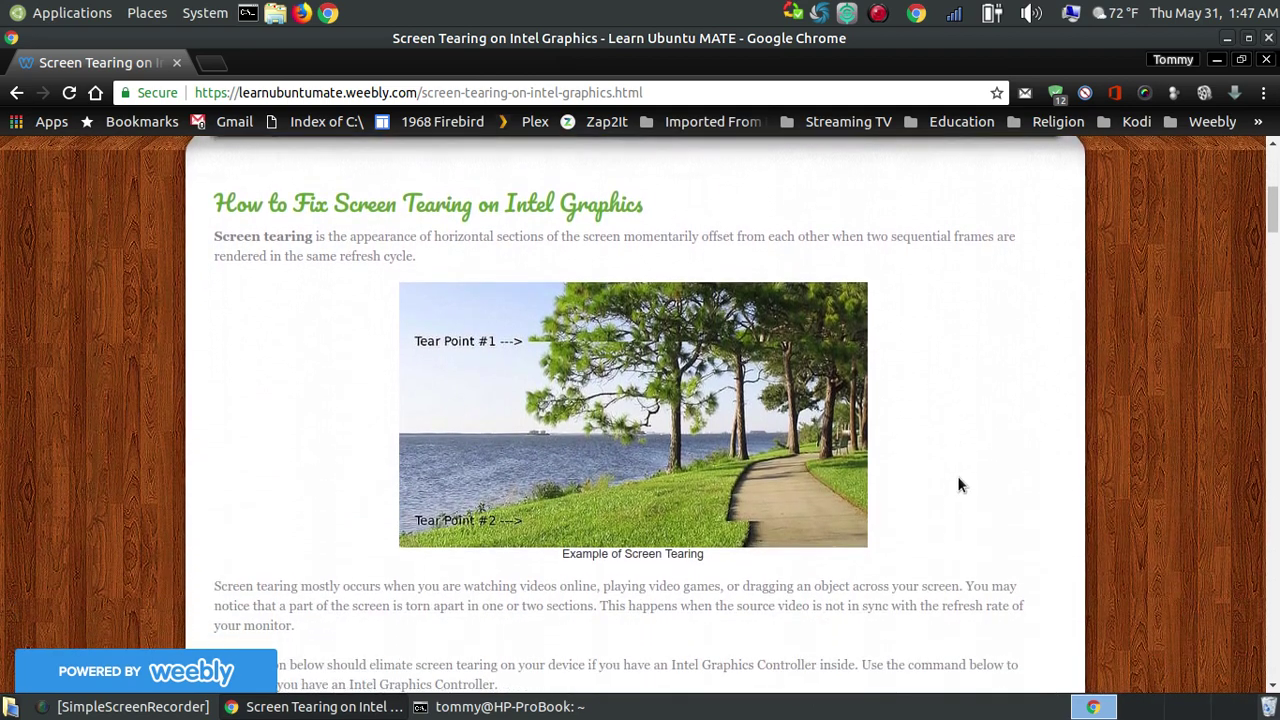